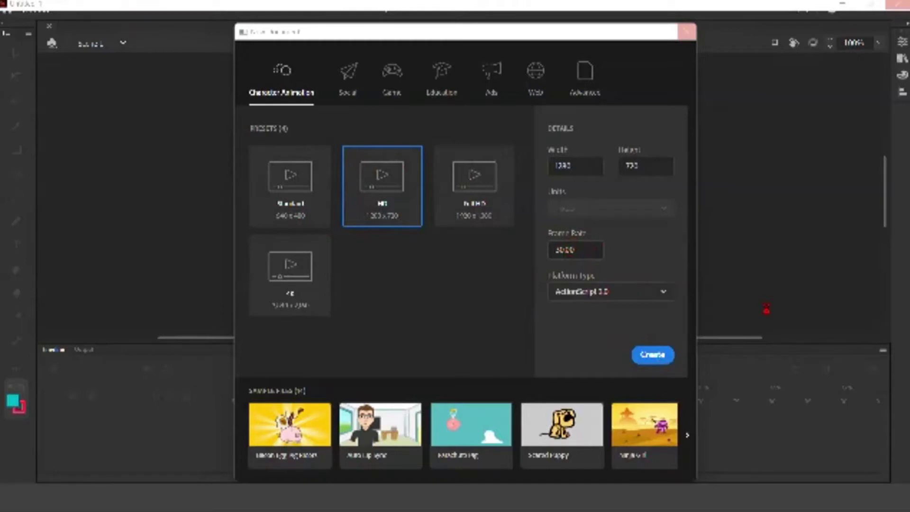
Create a new HD character animation document, 1280 by 720 at 30 fps, for ActionScript 3.0
key("Return")
key("ctrl+minus")
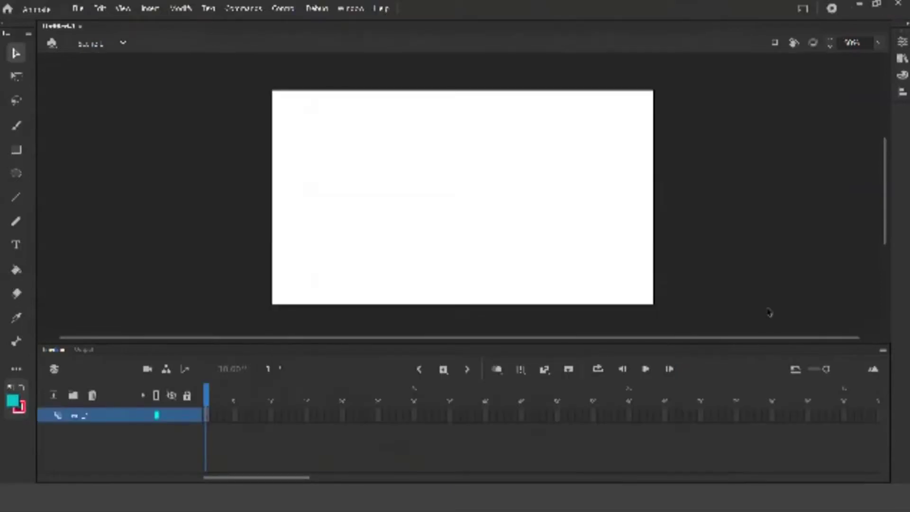
key("ctrl+minus")
key("ctrl+equal")
Change the document's stage colour to light cyan
left_click(902, 42)
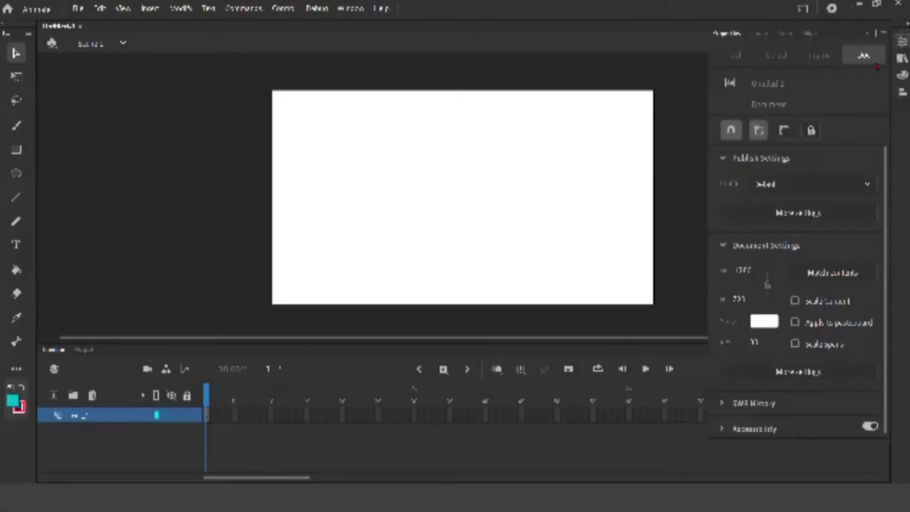
left_click(760, 323)
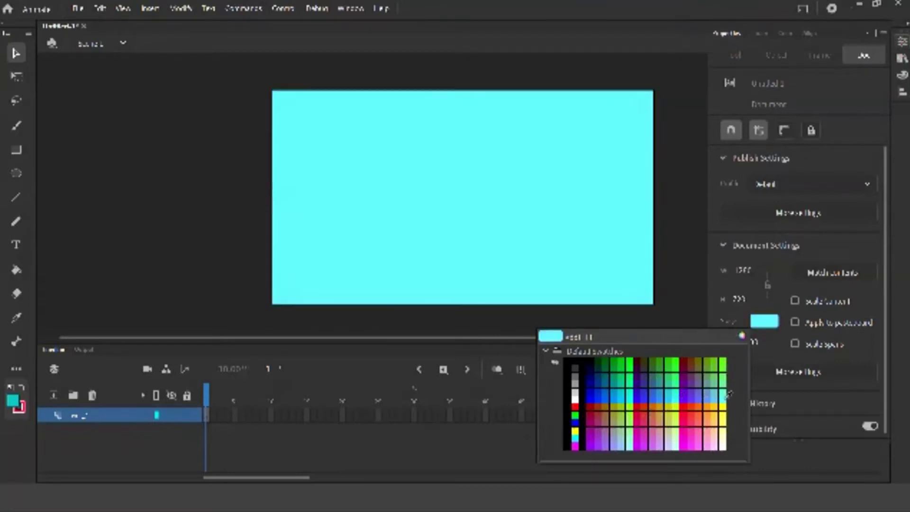
left_click(724, 395)
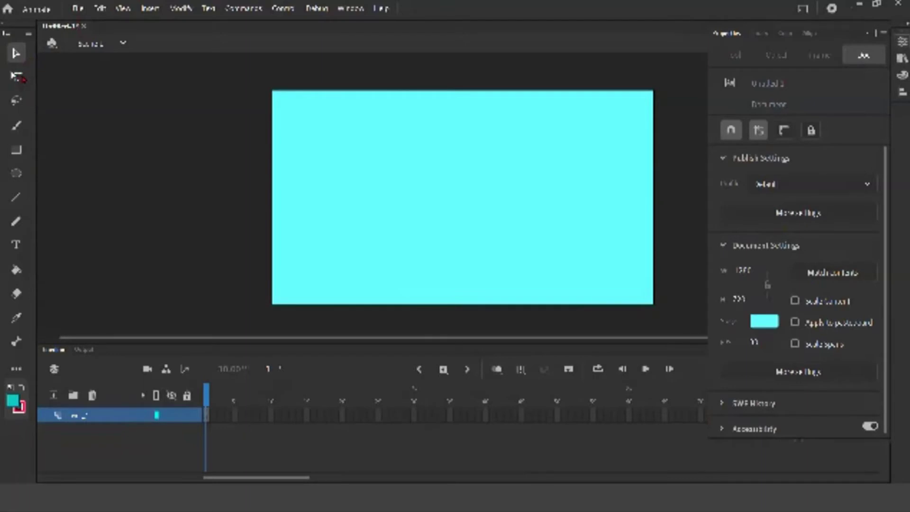
Draw a rectangle in the upper left part of the stage with the Rectangle tool
left_click(16, 126)
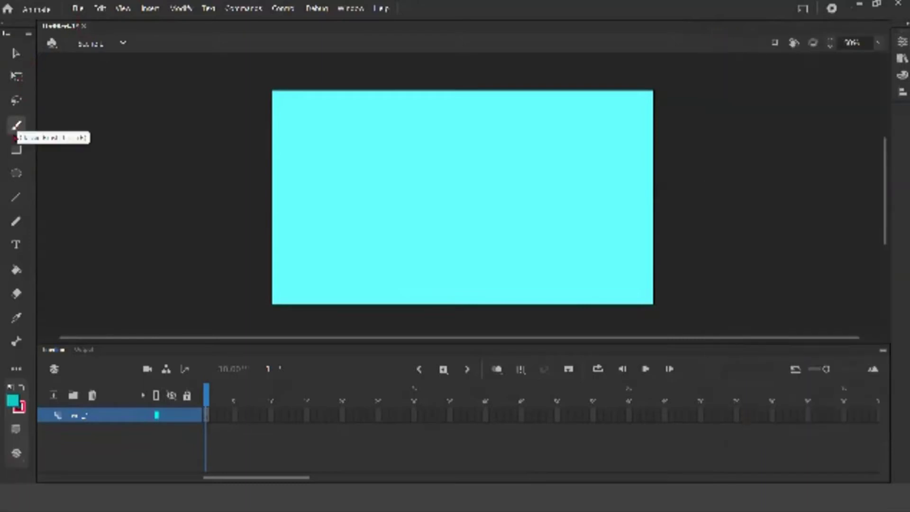
left_click(16, 149)
left_click_drag(323, 137, 467, 236)
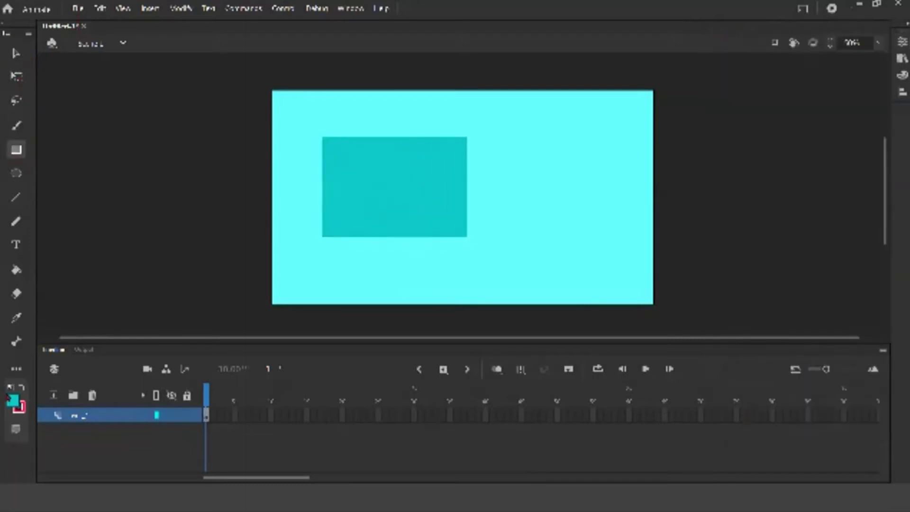
Choose a yellow-green fill colour and recolour the rectangle with the Paint Bucket
left_click(13, 400)
left_click(114, 317)
left_click(16, 270)
left_click(400, 187)
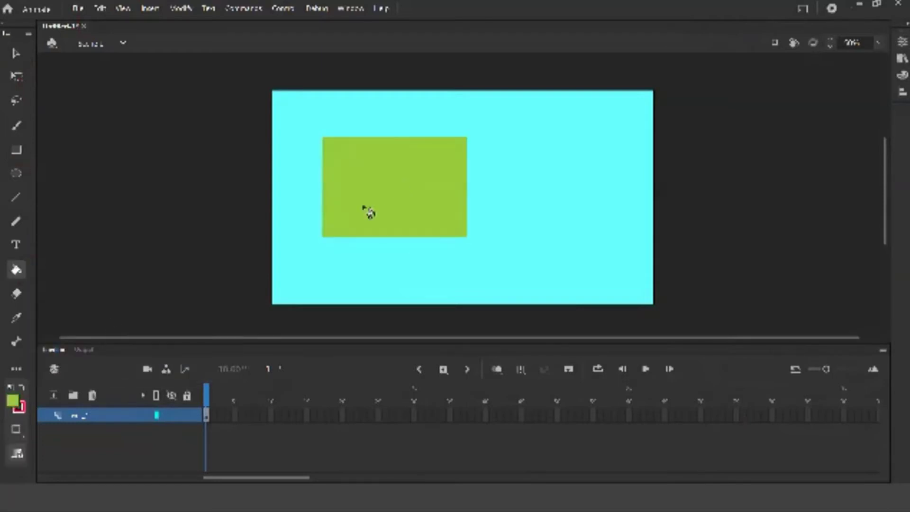
Select the rectangle's fill together with its outline, and clear the selection
key("v")
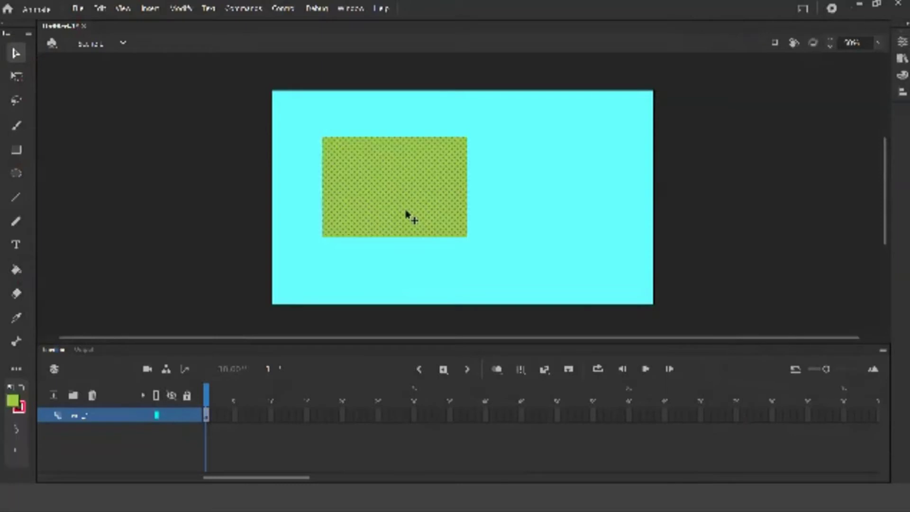
double_click(408, 211)
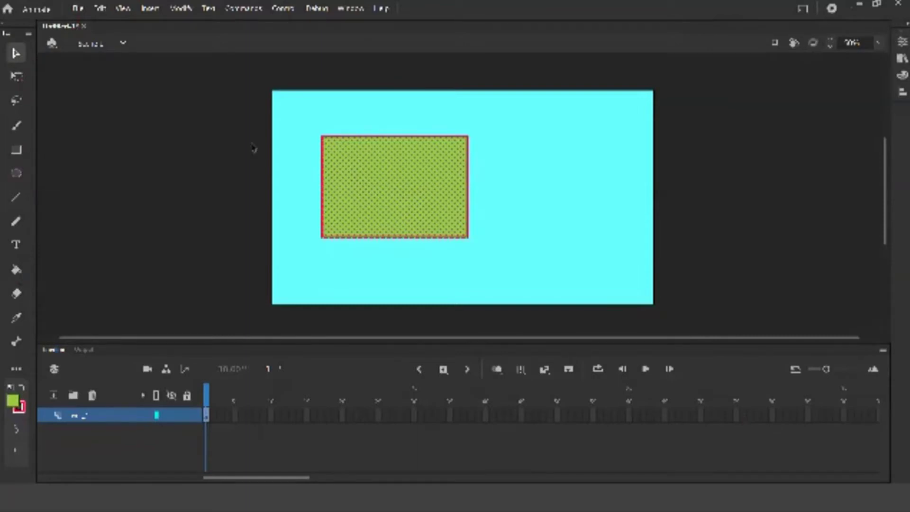
left_click(219, 151)
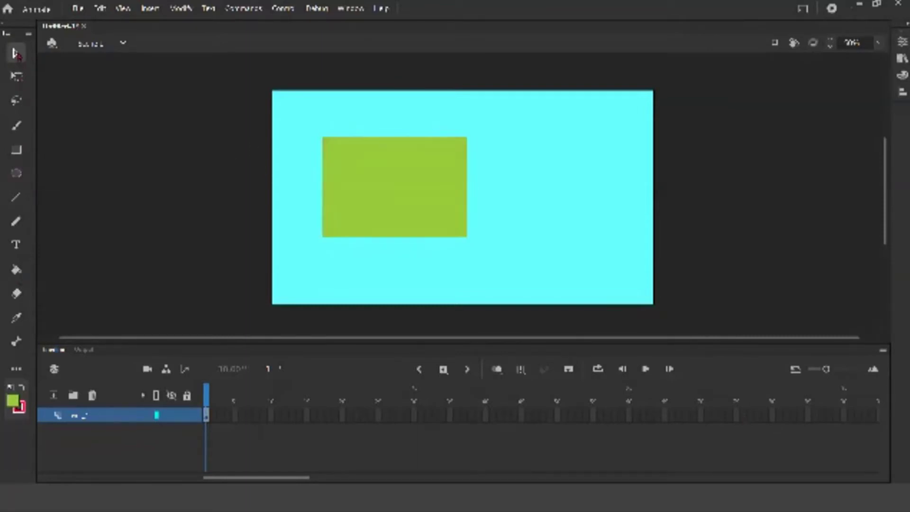
Try moving the green rectangle to the stage's right half, and return it to its original place
left_click(358, 180)
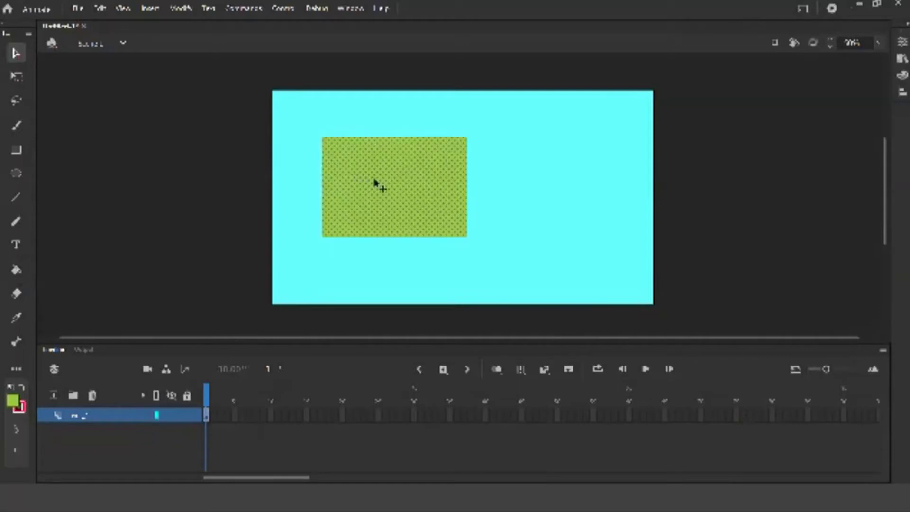
left_click_drag(377, 183, 540, 187)
left_click(763, 234)
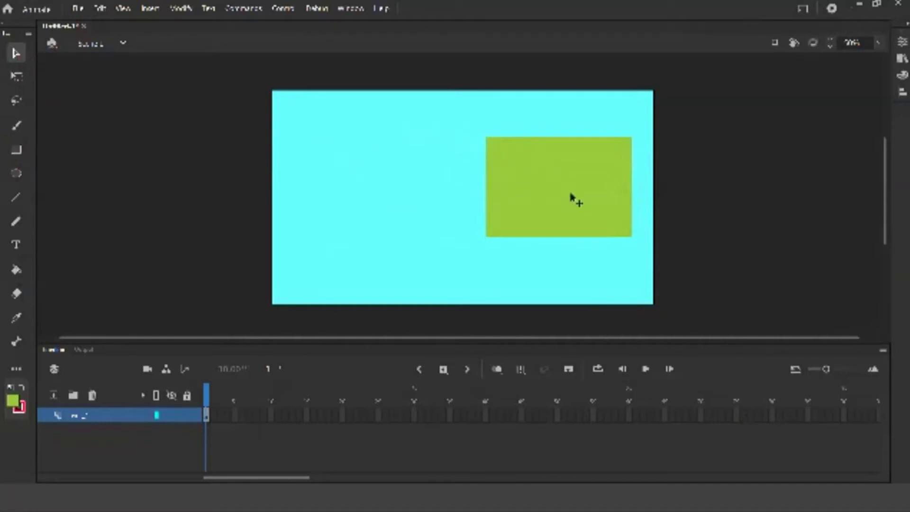
left_click(576, 200)
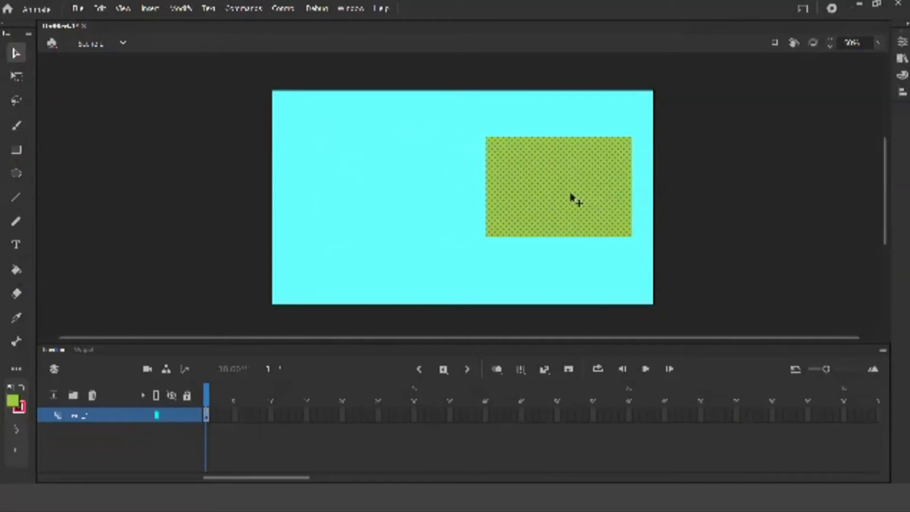
left_click_drag(572, 195, 407, 195)
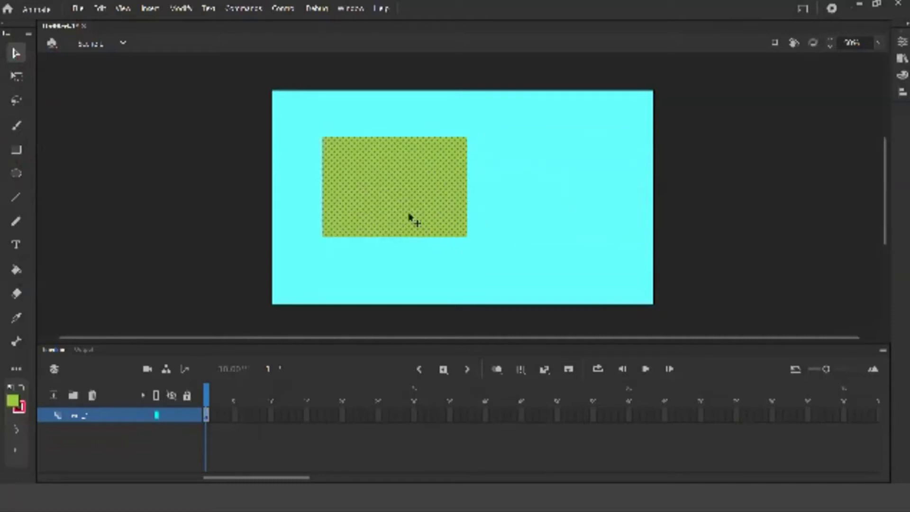
left_click(171, 207)
Try moving only the rectangle's fill away from its outline, and undo the move
double_click(360, 222)
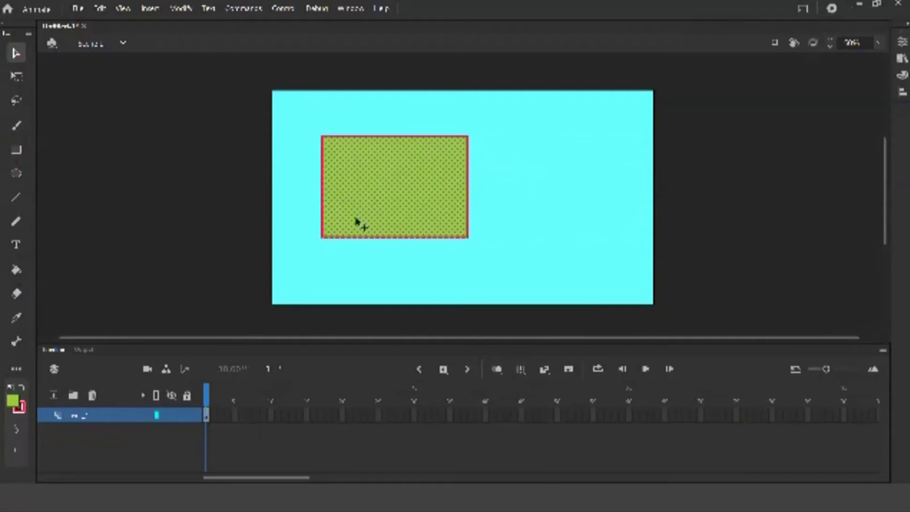
key("ctrl+1")
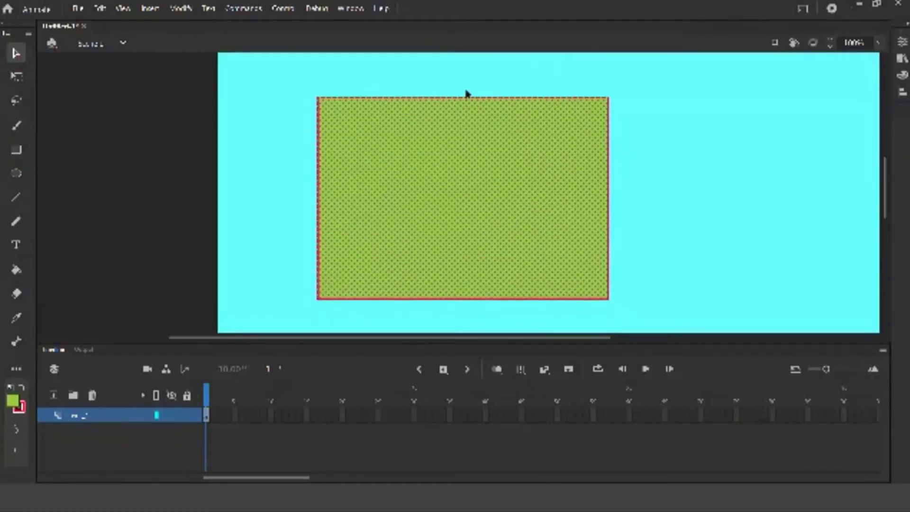
key("Escape")
left_click(470, 113)
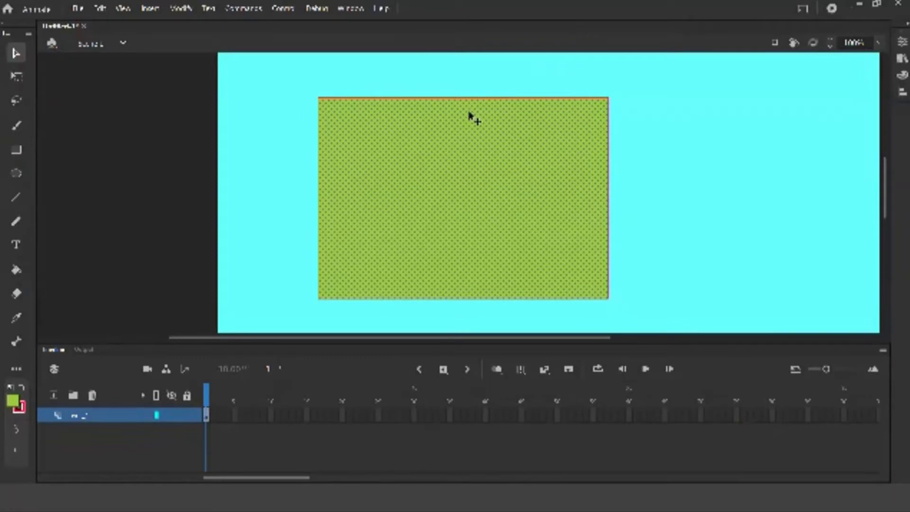
double_click(523, 161)
left_click(646, 187)
double_click(510, 189)
left_click_drag(510, 189, 806, 190)
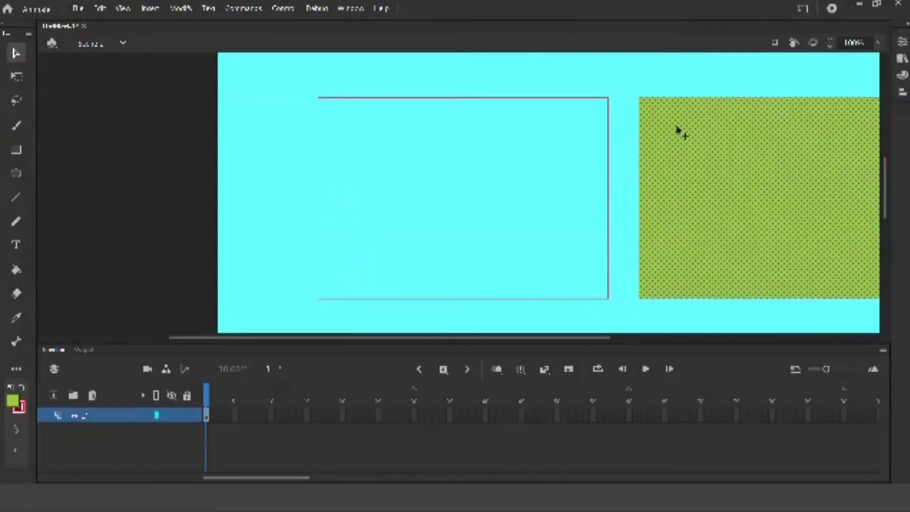
key("ctrl+z")
Select the rectangle's complete red outline and delete it, keeping the green fill
left_click(636, 175)
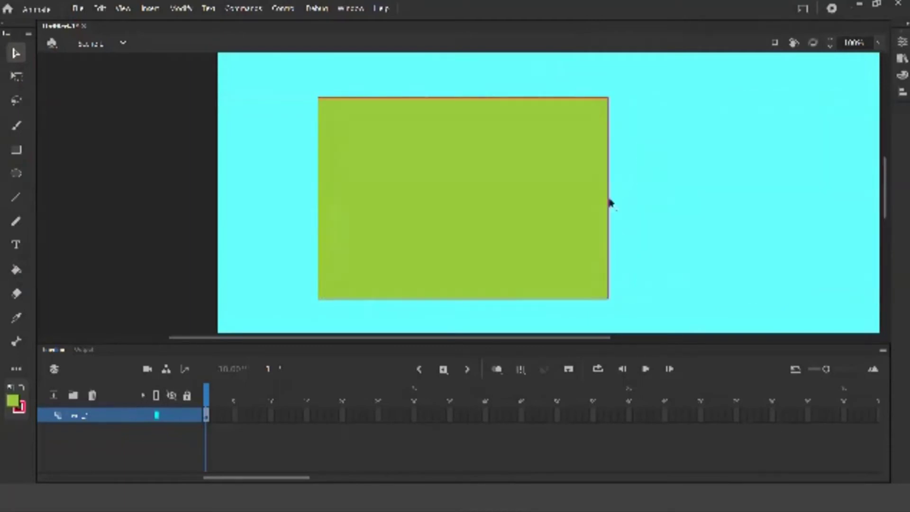
double_click(609, 203)
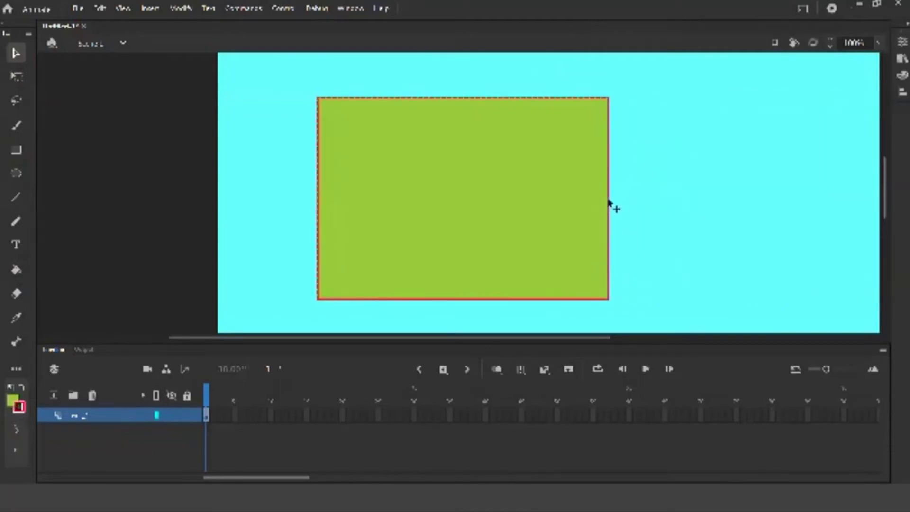
key("Delete")
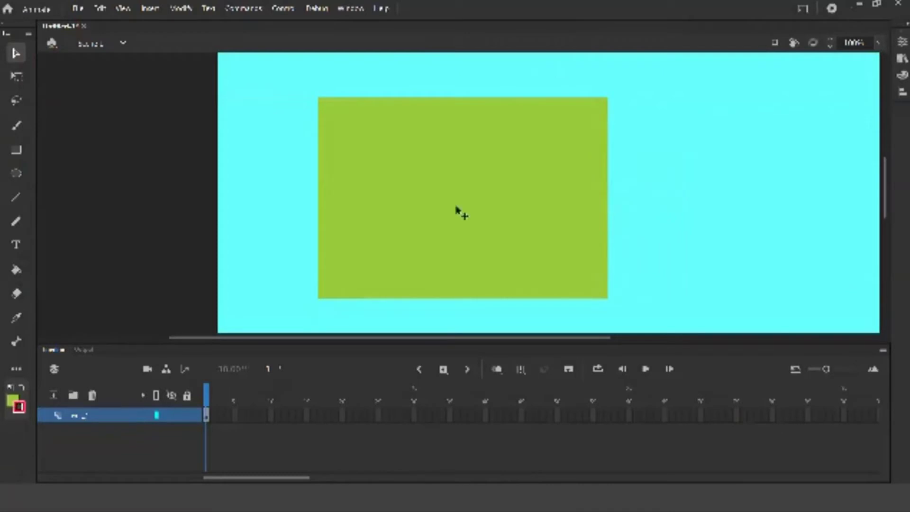
Scale the green rectangle down about its centre with Free Transform to a little over half its original size
left_click(441, 201)
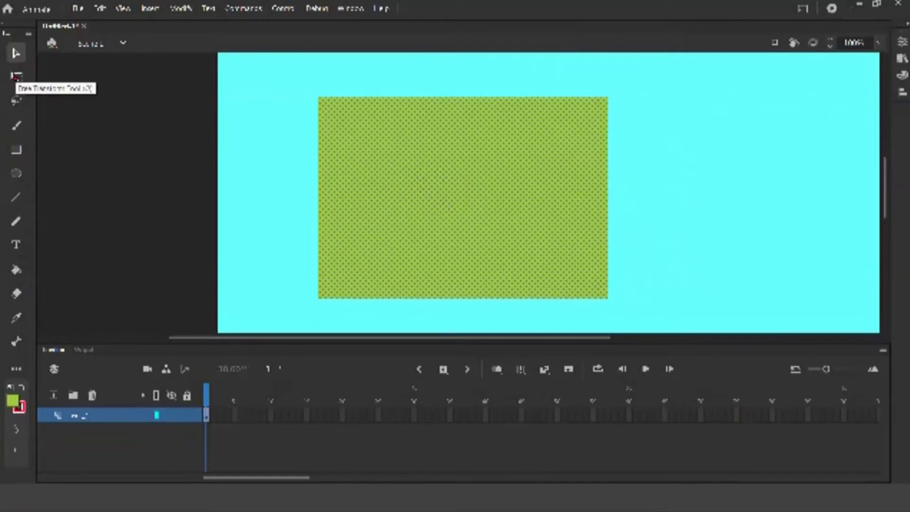
left_click(16, 78)
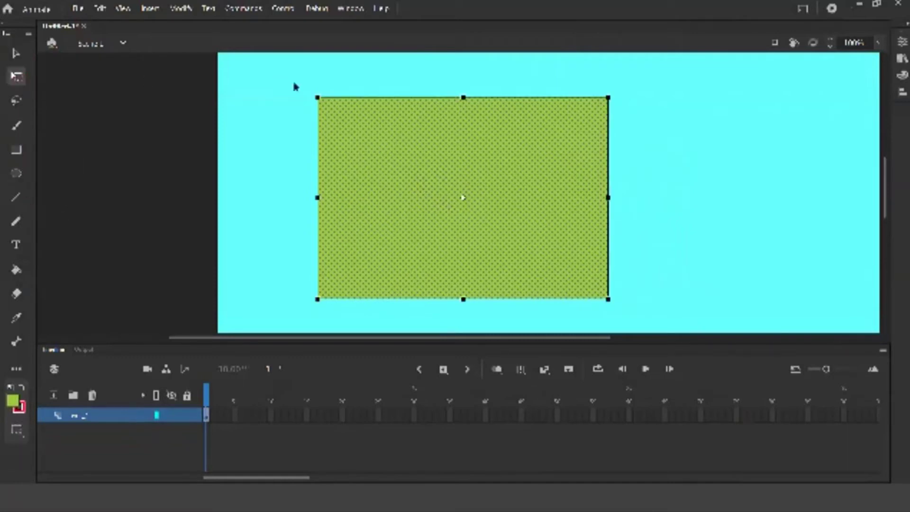
left_click_drag(350, 111, 368, 136)
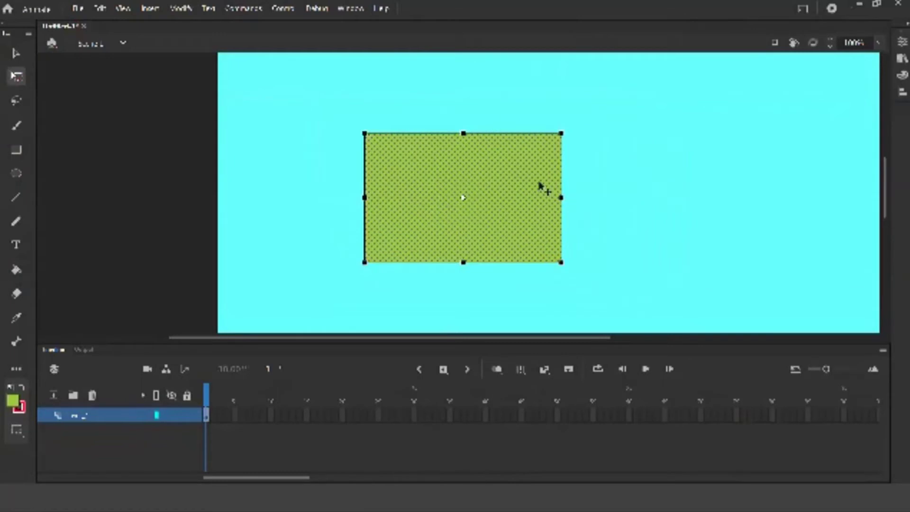
key("ctrl+z")
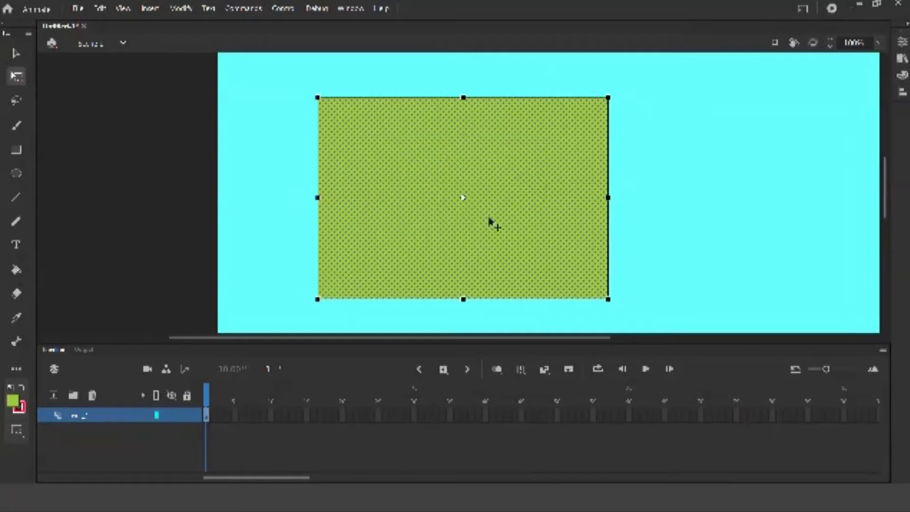
left_click_drag(317, 97, 408, 158)
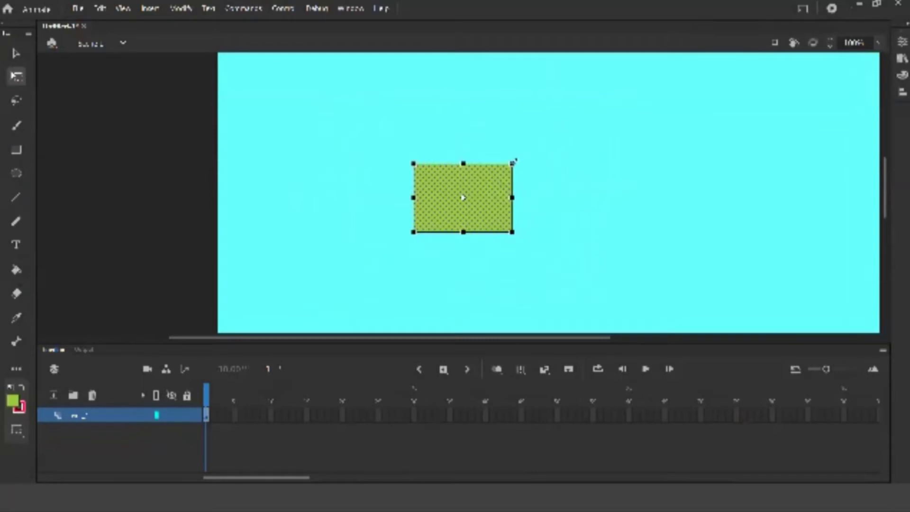
left_click_drag(515, 160, 611, 103)
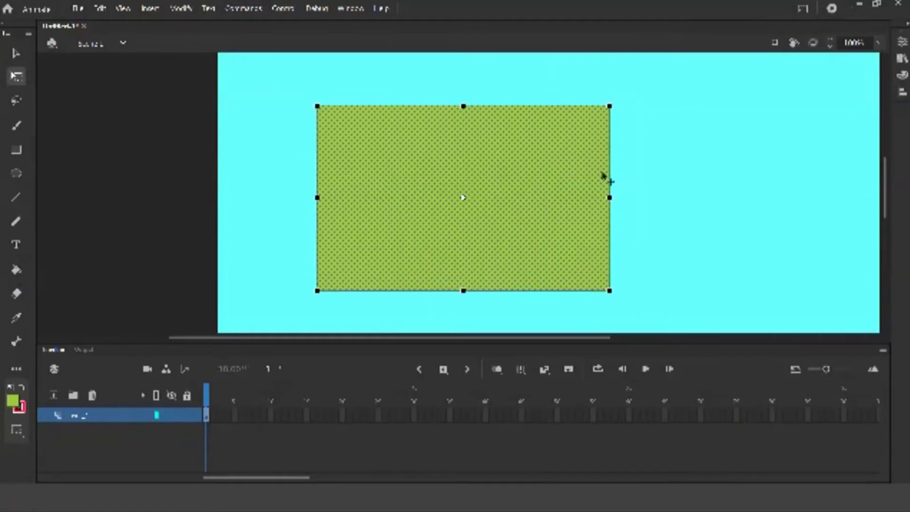
key("ctrl+z")
left_click_drag(525, 155, 559, 138)
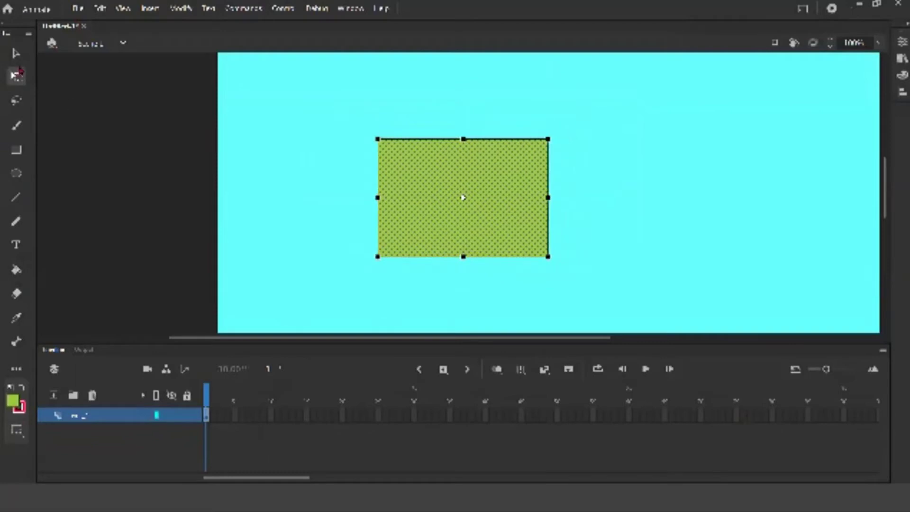
Select freehand areas in the upper part of the green rectangle with the Lasso tool and fill them red
left_click(17, 100)
left_click(16, 100)
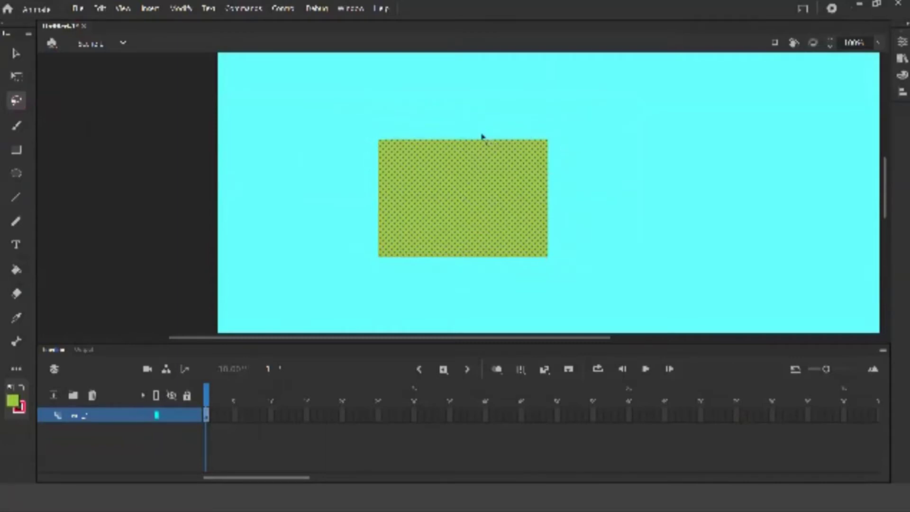
mouse_move(420, 177)
left_mouse_down()
mouse_move(415, 215)
mouse_move(398, 200)
mouse_move(417, 165)
mouse_move(416, 139)
mouse_move(432, 124)
mouse_move(523, 102)
mouse_move(522, 188)
mouse_move(475, 193)
mouse_move(502, 151)
mouse_move(472, 145)
left_mouse_up()
left_click(16, 398)
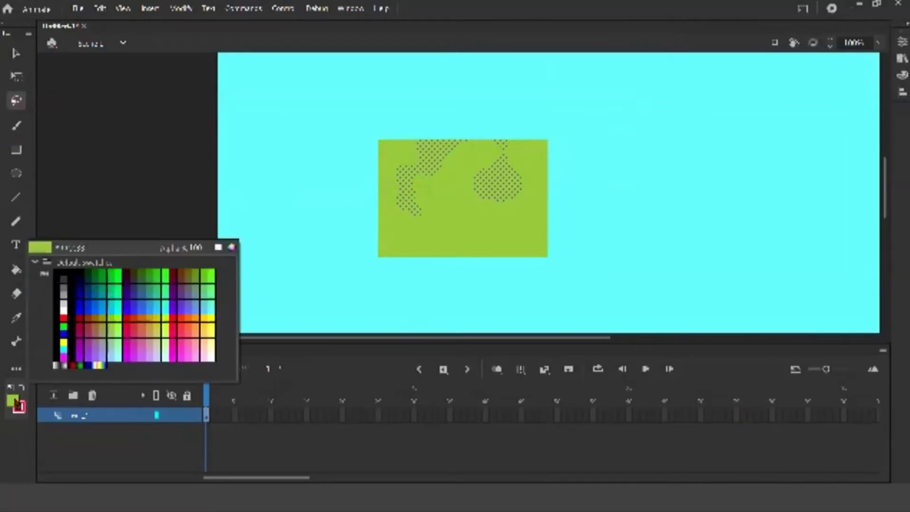
left_click(131, 326)
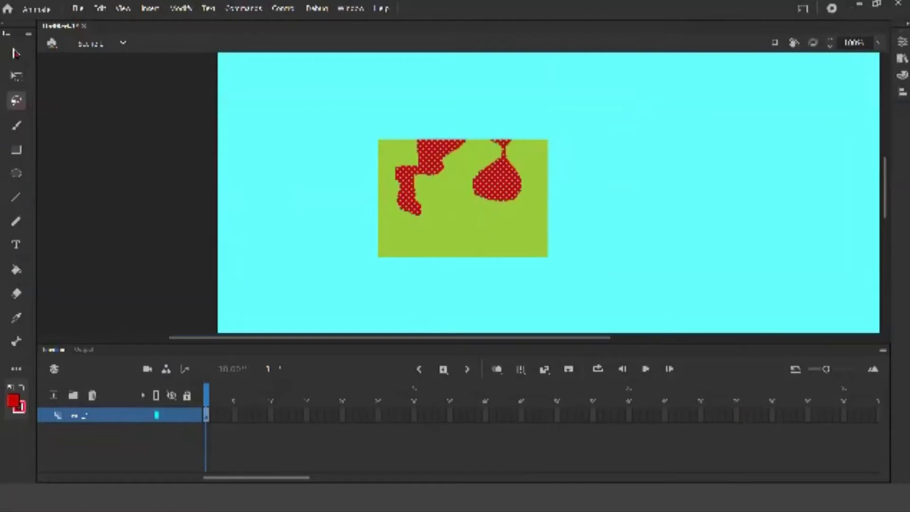
Examine the object properties of the lassoed red areas, and activate the Classic Brush tool
left_click(15, 99)
left_click(902, 42)
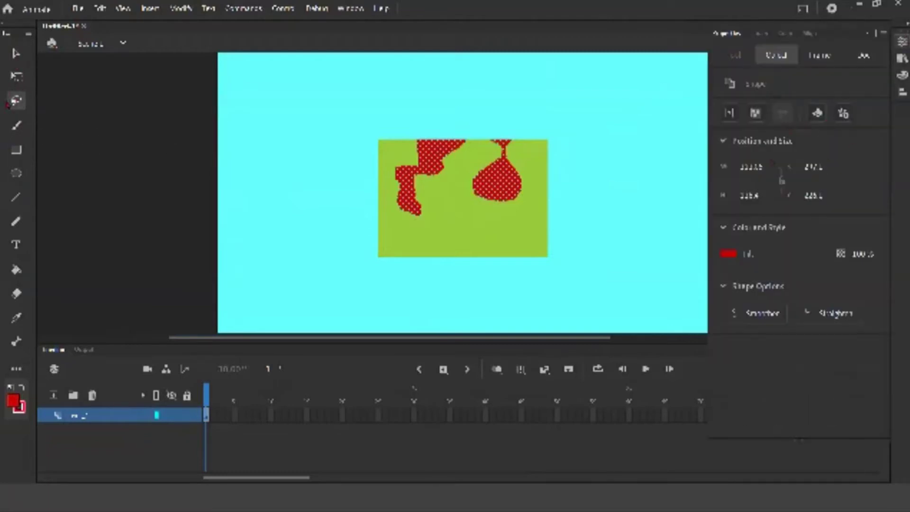
left_click(16, 76)
left_click(15, 125)
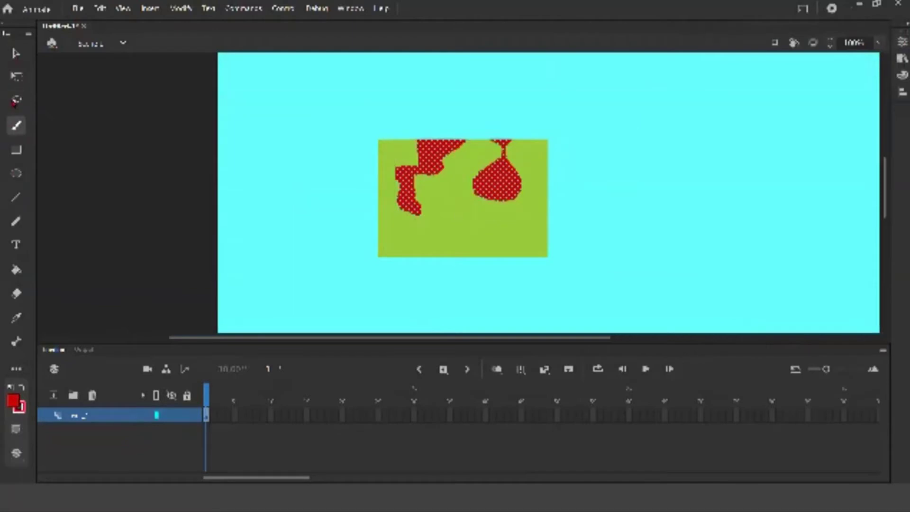
left_click(15, 99)
left_click(902, 42)
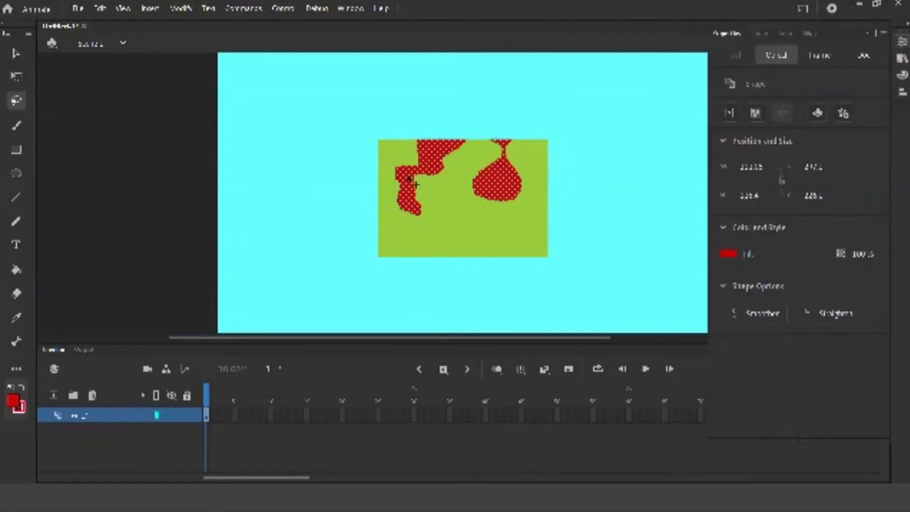
left_click(16, 125)
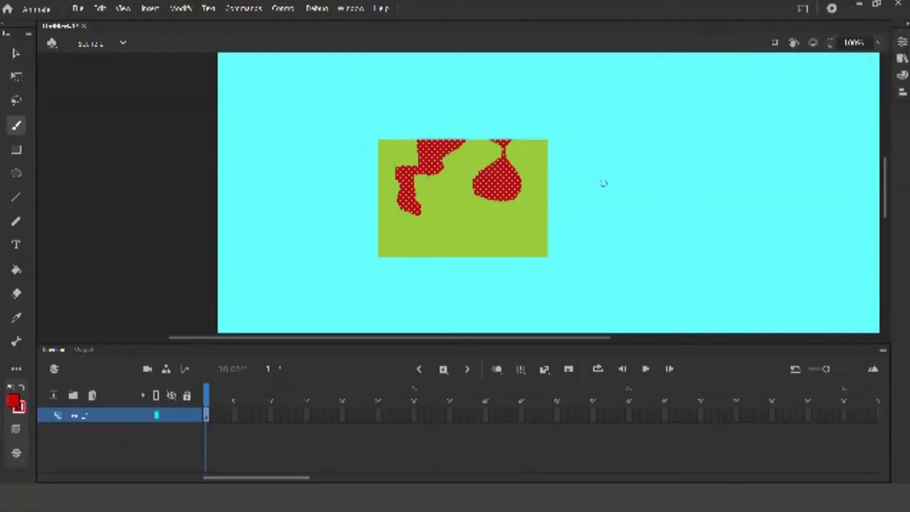
Paint freehand red outlines and strokes over and around the green rectangle with the Classic Brush
mouse_move(525, 285)
left_mouse_down()
mouse_move(719, 192)
mouse_move(513, 124)
mouse_move(312, 189)
mouse_move(484, 309)
left_mouse_up()
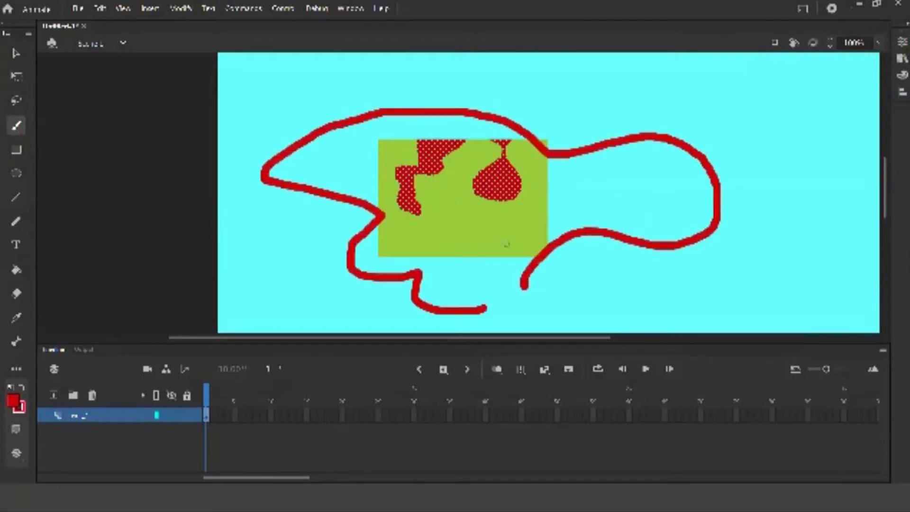
left_click_drag(470, 254, 690, 231)
left_click_drag(495, 220, 759, 154)
left_click_drag(513, 171, 732, 127)
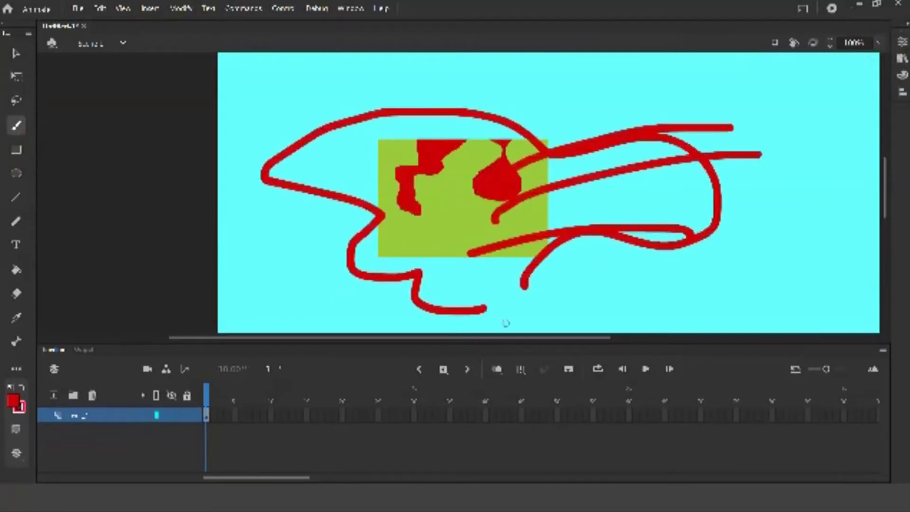
mouse_move(549, 274)
left_mouse_down()
mouse_move(673, 297)
mouse_move(764, 266)
mouse_move(808, 218)
mouse_move(783, 145)
mouse_move(705, 106)
mouse_move(630, 93)
mouse_move(596, 142)
mouse_move(486, 96)
mouse_move(341, 90)
mouse_move(241, 137)
mouse_move(243, 213)
mouse_move(270, 281)
left_mouse_up()
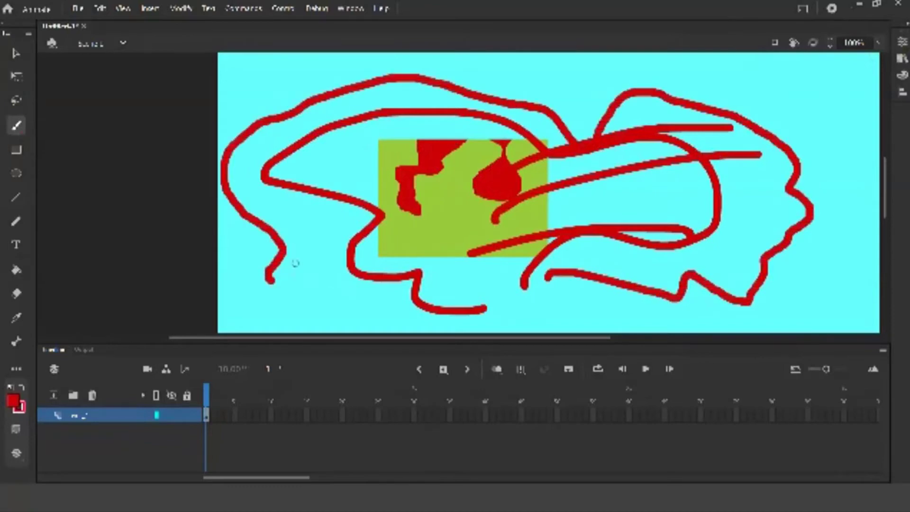
Increase the Classic Brush size and paint one thick looping red stroke across the stage
left_click(902, 42)
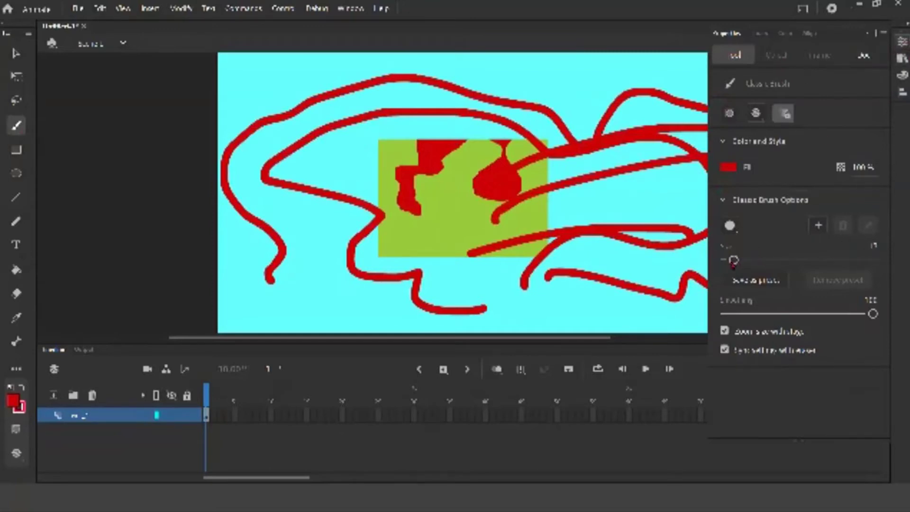
mouse_move(733, 260)
left_mouse_down()
mouse_move(791, 260)
mouse_move(771, 269)
left_mouse_up()
mouse_move(569, 223)
left_mouse_down()
mouse_move(385, 210)
mouse_move(224, 248)
mouse_move(430, 290)
mouse_move(688, 242)
mouse_move(641, 125)
mouse_move(479, 192)
left_mouse_up()
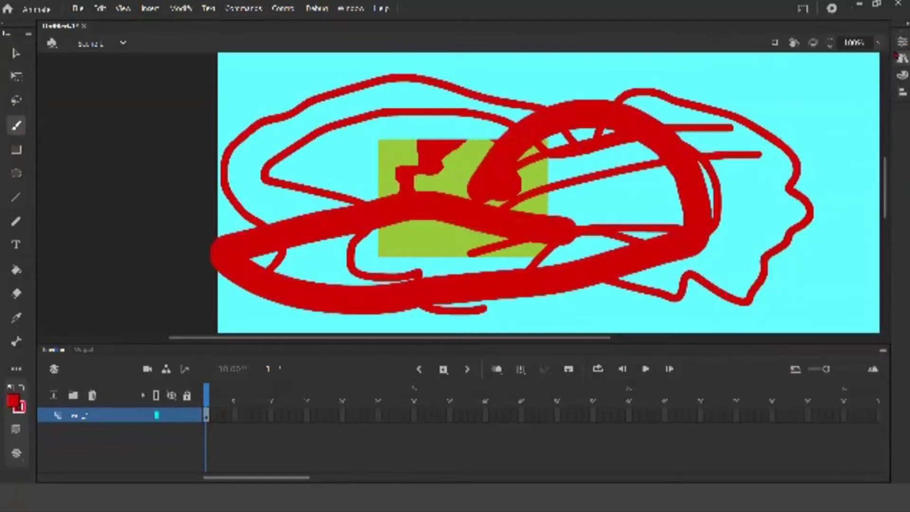
Reduce the Classic Brush size to a very thin tip and scribble looping red lines over the artwork
left_click(901, 43)
left_click_drag(760, 260, 731, 262)
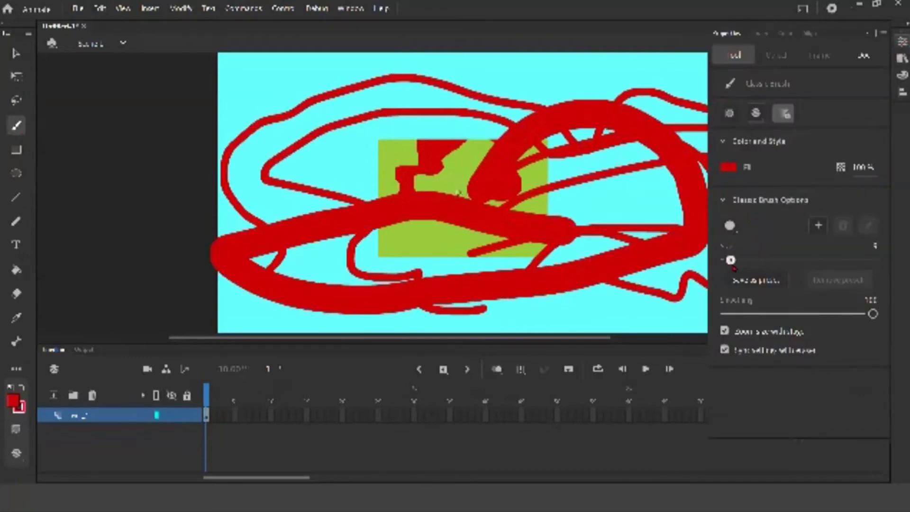
left_click_drag(732, 266, 726, 260)
mouse_move(602, 69)
left_mouse_down()
mouse_move(526, 90)
mouse_move(445, 74)
mouse_move(375, 133)
mouse_move(560, 102)
mouse_move(549, 58)
mouse_move(355, 63)
mouse_move(308, 125)
mouse_move(374, 199)
mouse_move(666, 170)
mouse_move(404, 105)
mouse_move(419, 192)
mouse_move(526, 171)
left_mouse_up()
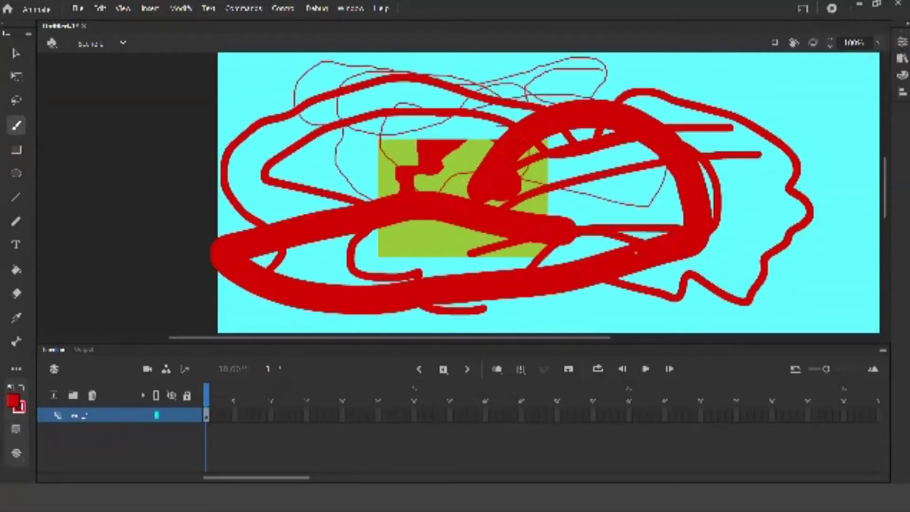
Delete all artwork from the stage and draw a new red rectangle near its centre with the Rectangle tool
key("ctrl+a")
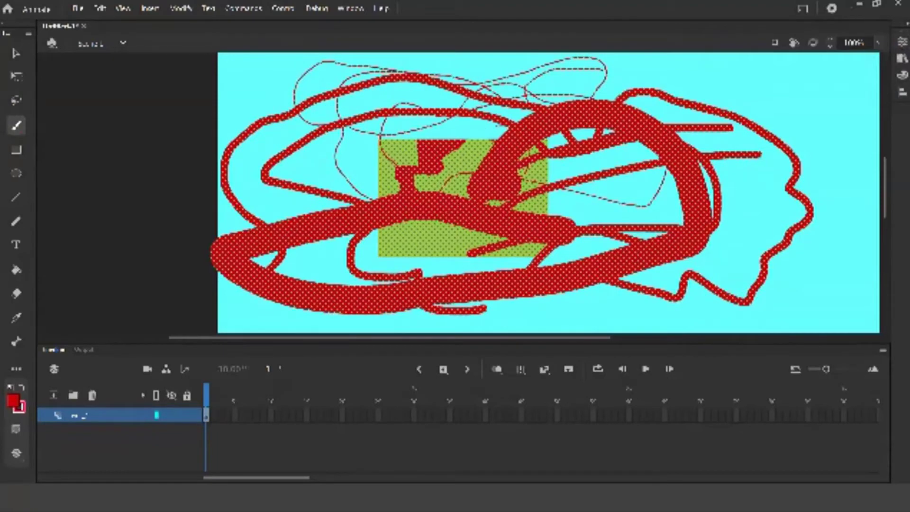
key("Delete")
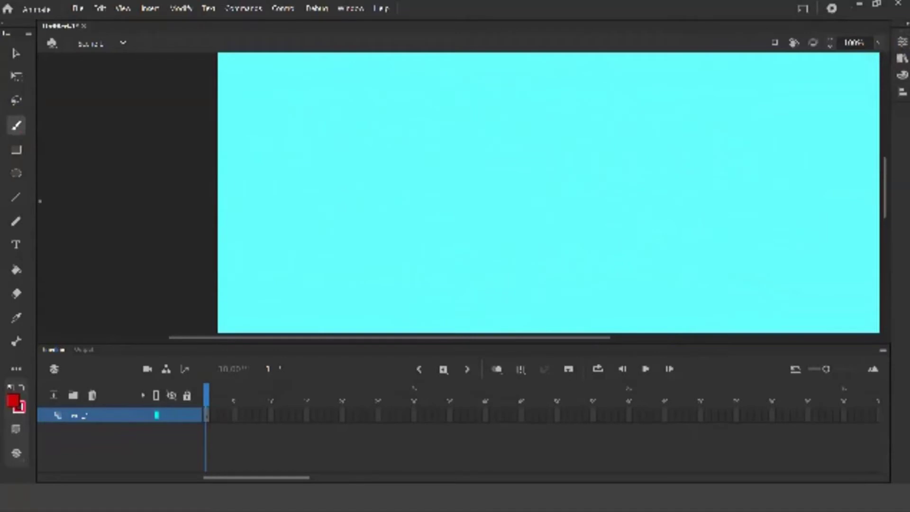
left_click(17, 150)
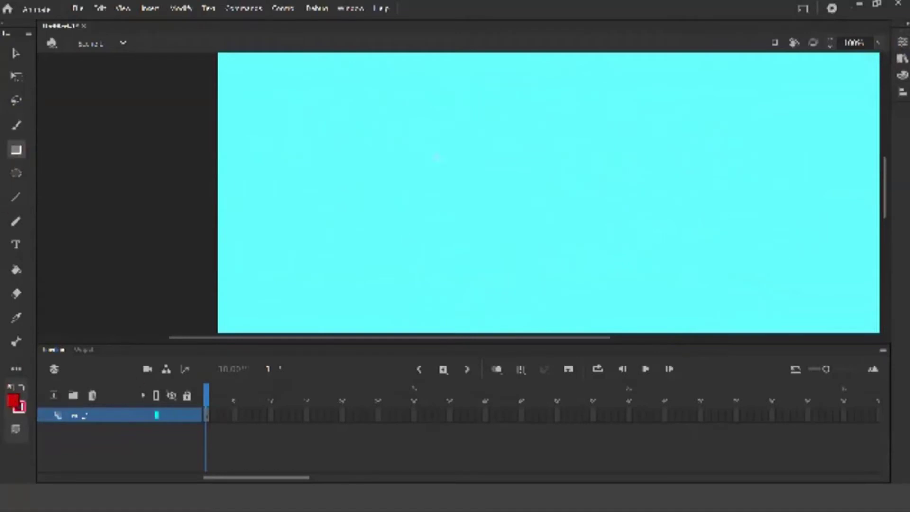
left_click_drag(376, 122, 587, 259)
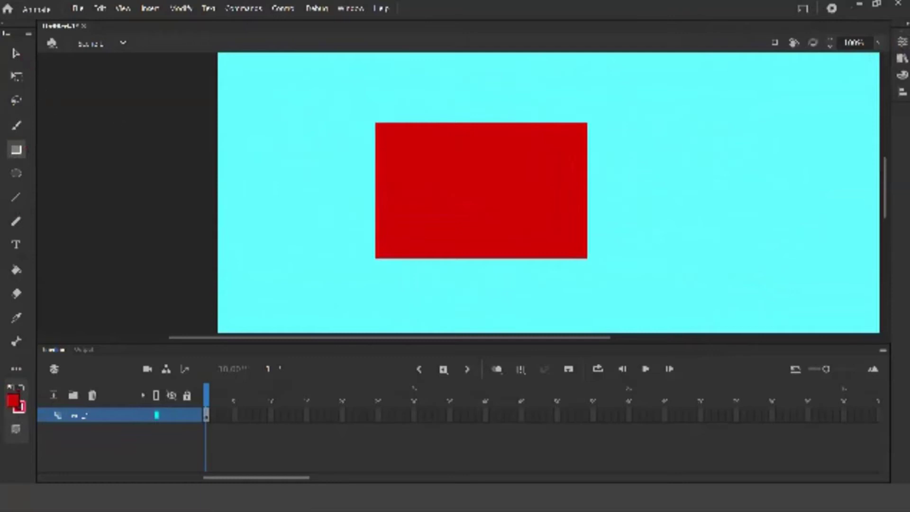
Set the fill colour to blue and recolour the rectangle with the Paint Bucket
left_click(13, 400)
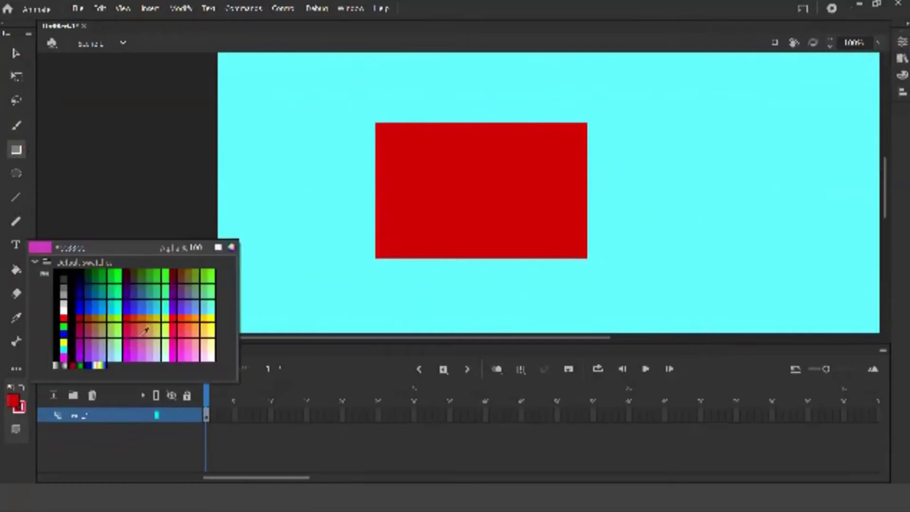
left_click(116, 346)
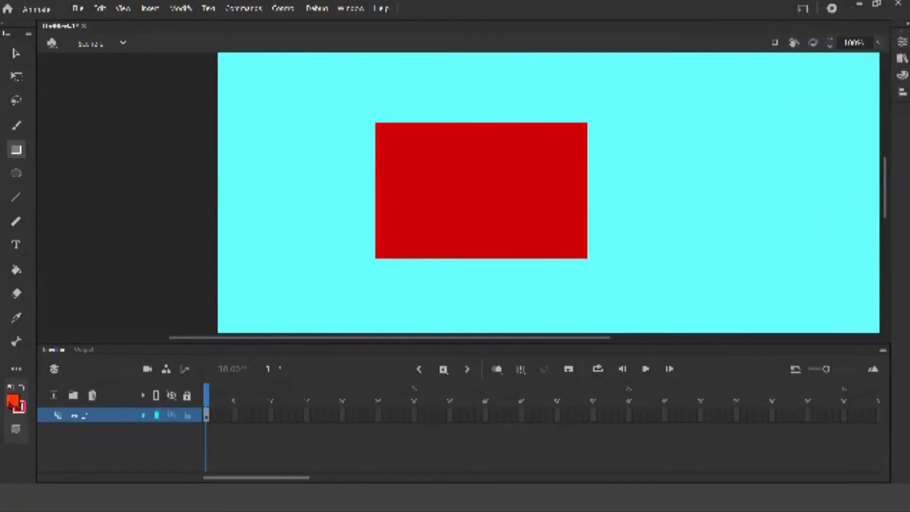
left_click(13, 401)
left_click(92, 317)
left_click(13, 401)
left_click(88, 307)
left_click(16, 269)
left_click(411, 179)
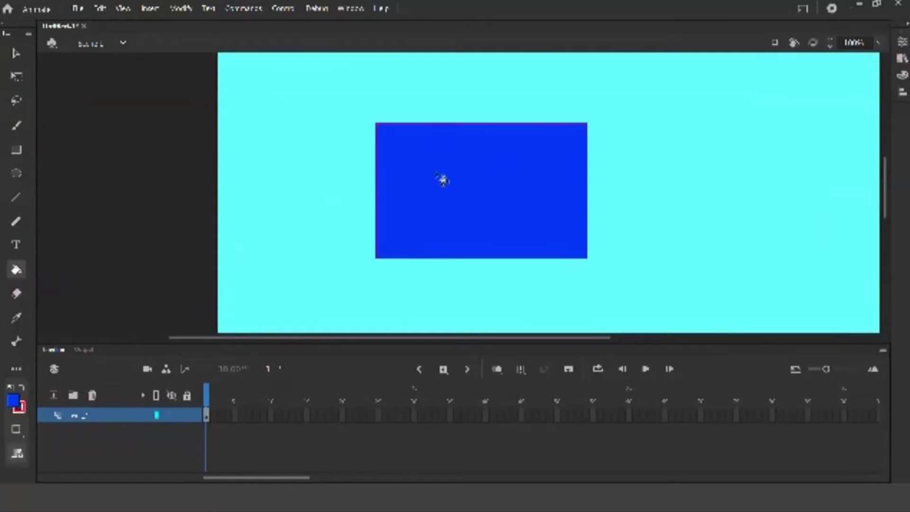
Draw three blue circles with the Oval tool: a large one overlapping the rectangle, plus a medium and a small one beside it
left_click(16, 173)
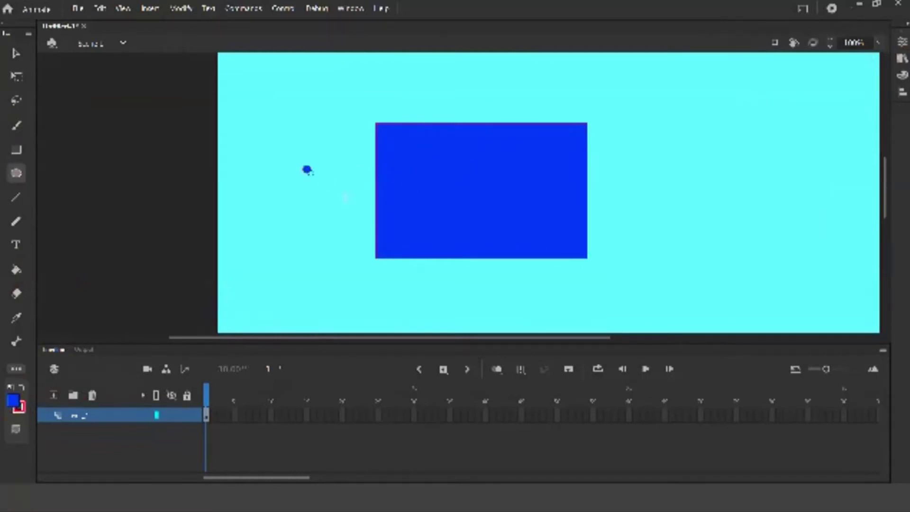
left_click_drag(307, 170, 452, 290)
left_click_drag(658, 175, 785, 301)
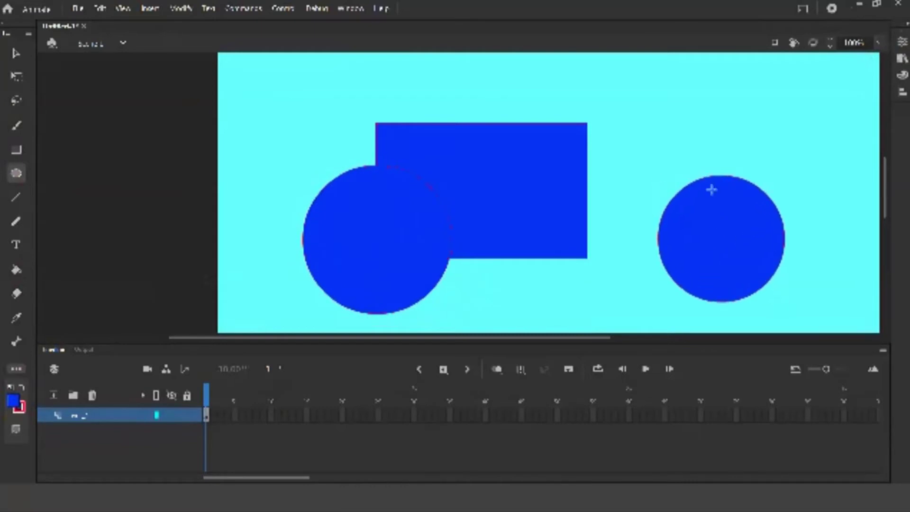
left_click_drag(608, 104, 669, 165)
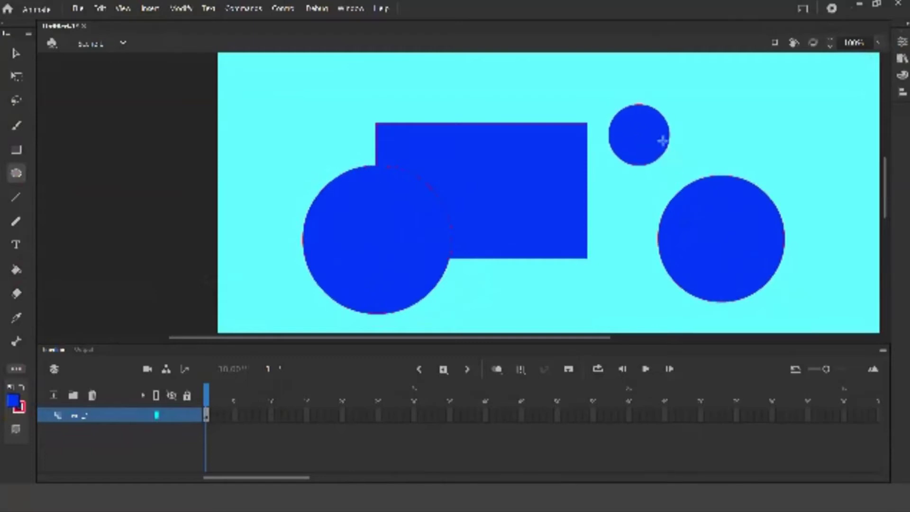
Activate the Line tool and delete all the blue shapes from the stage
left_click(11, 202)
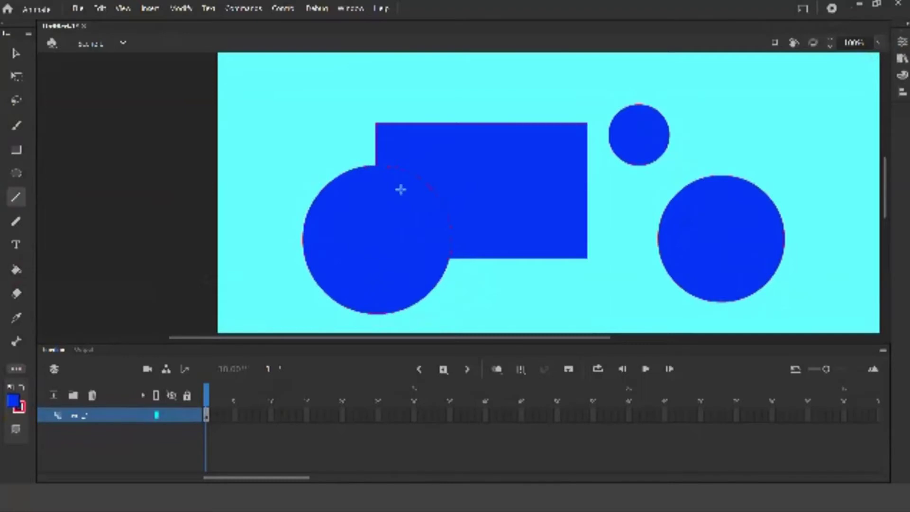
key("ctrl+a")
key("Delete")
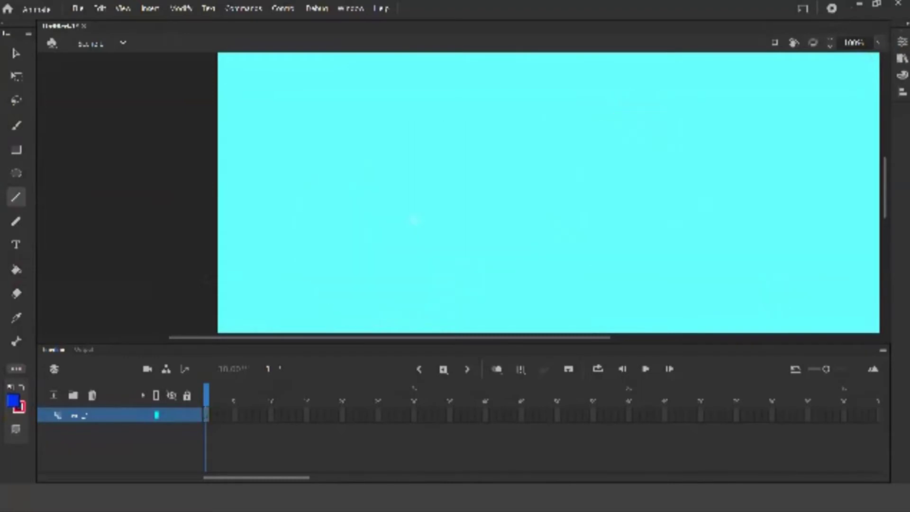
left_click_drag(354, 127, 780, 126)
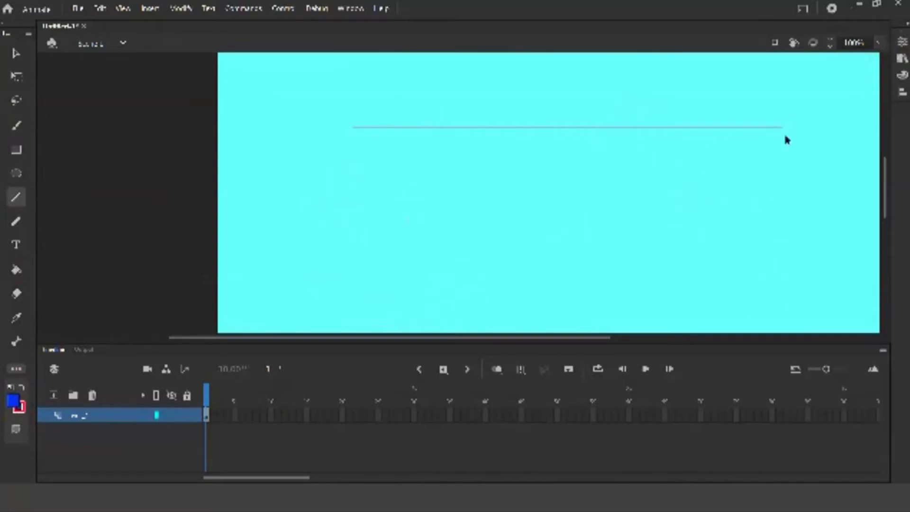
left_click_drag(785, 136, 786, 137)
key("ctrl+z")
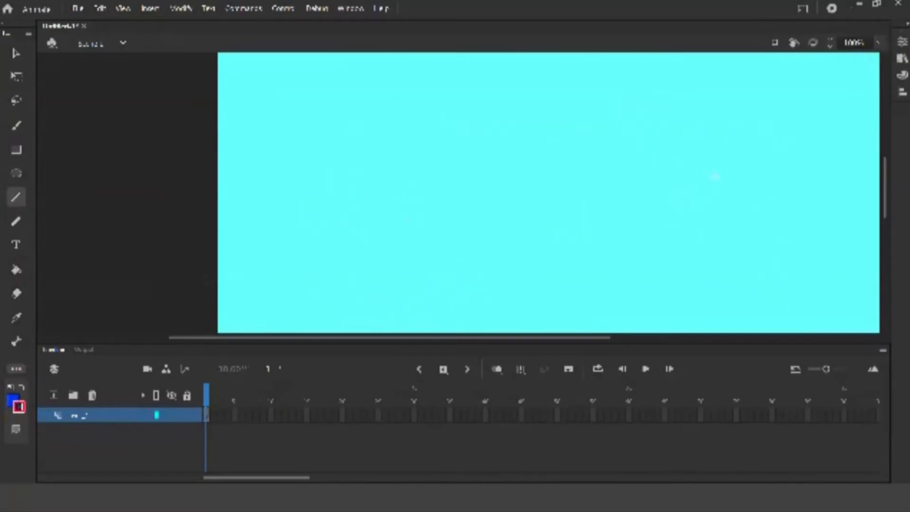
Draw two long horizontal lines and three diagonal lines crossing them with the Line tool
left_click_drag(262, 190, 869, 188)
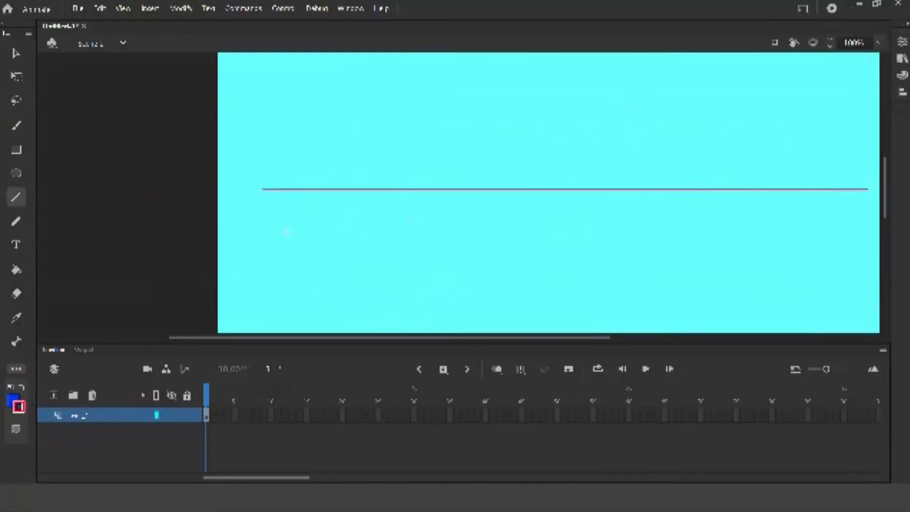
left_click_drag(276, 223, 871, 223)
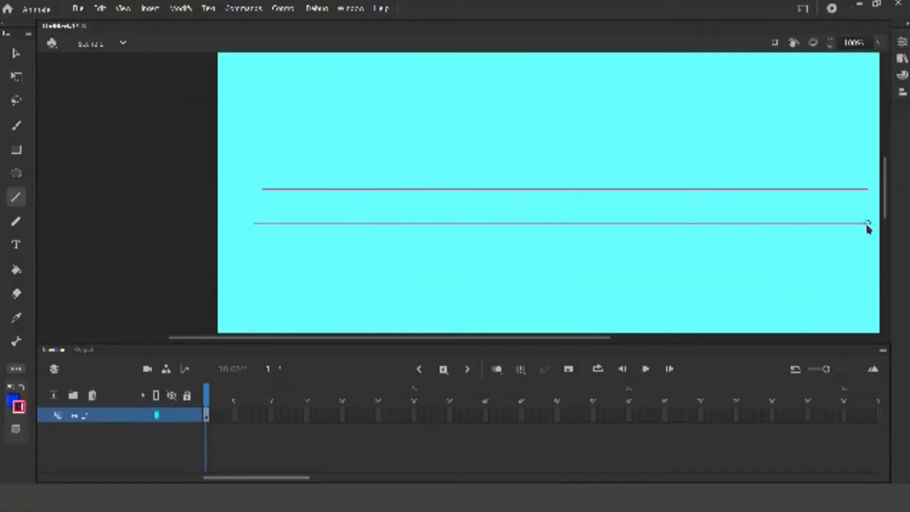
mouse_move(617, 154)
left_mouse_down()
mouse_move(873, 100)
mouse_move(859, 76)
left_mouse_up()
mouse_move(367, 122)
left_mouse_down()
mouse_move(420, 152)
mouse_move(818, 309)
left_mouse_up()
left_click_drag(565, 133, 470, 318)
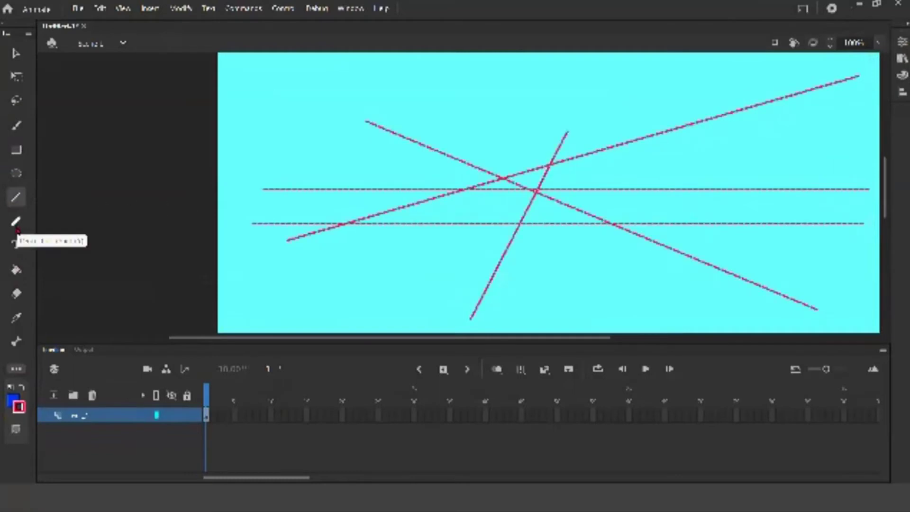
Delete all the lines and draw two thin freehand outlines side by side with the Pencil tool
key("Delete")
left_click(16, 224)
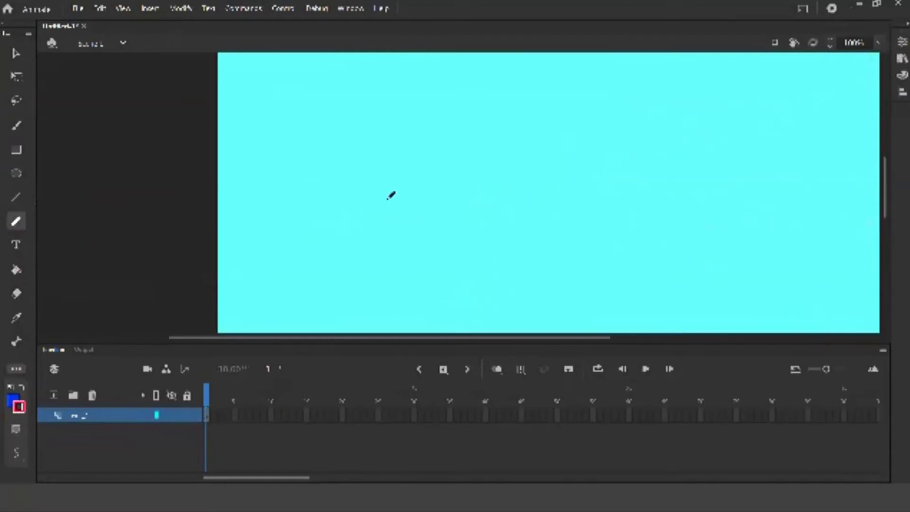
mouse_move(451, 151)
left_mouse_down()
mouse_move(462, 212)
mouse_move(366, 228)
mouse_move(481, 252)
mouse_move(557, 219)
mouse_move(567, 156)
mouse_move(439, 94)
mouse_move(502, 164)
mouse_move(462, 184)
left_mouse_up()
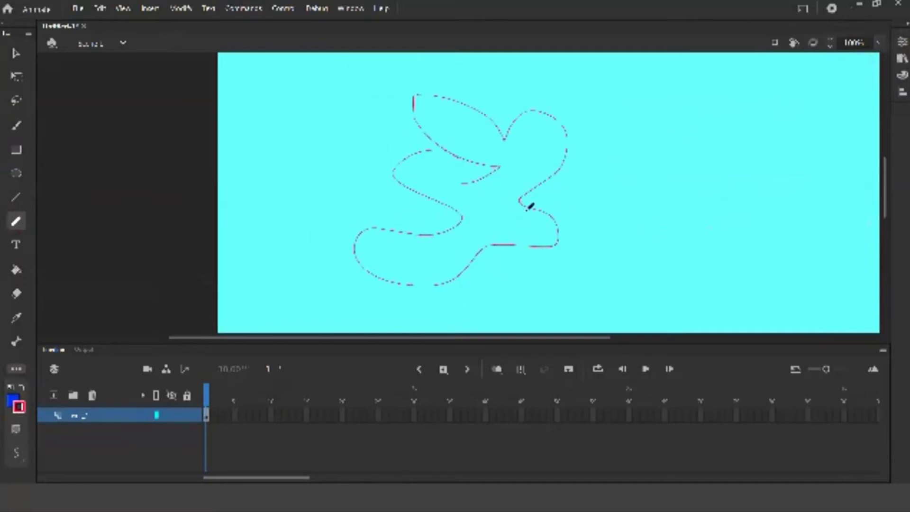
mouse_move(674, 155)
left_mouse_down()
mouse_move(616, 139)
mouse_move(581, 145)
mouse_move(545, 169)
mouse_move(671, 262)
mouse_move(672, 232)
mouse_move(764, 204)
mouse_move(683, 200)
mouse_move(726, 165)
mouse_move(665, 167)
left_mouse_up()
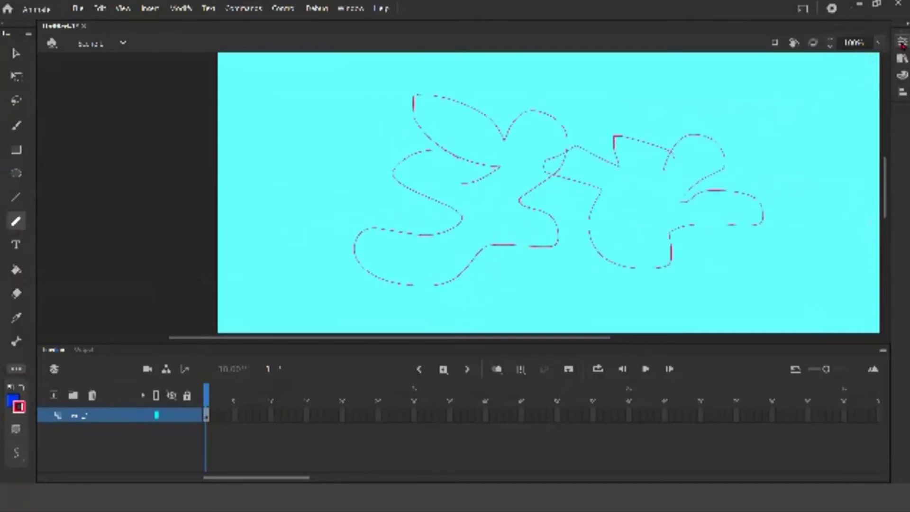
Increase the Pencil's stroke size and draw two thick overlapping freehand outlines in Smooth mode
left_click(903, 43)
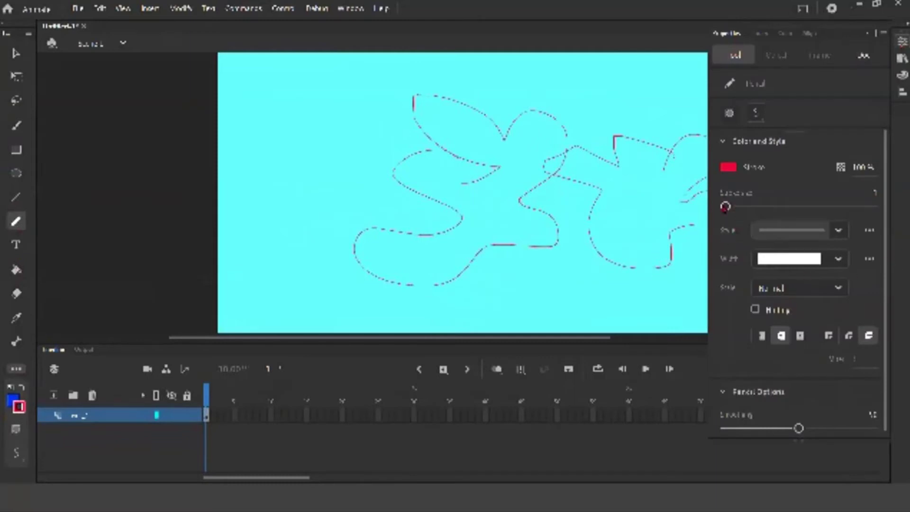
left_click_drag(726, 206, 743, 206)
mouse_move(384, 126)
left_mouse_down()
mouse_move(338, 131)
mouse_move(274, 185)
mouse_move(264, 230)
mouse_move(308, 291)
mouse_move(510, 293)
mouse_move(589, 196)
mouse_move(519, 151)
mouse_move(439, 75)
mouse_move(351, 154)
left_mouse_up()
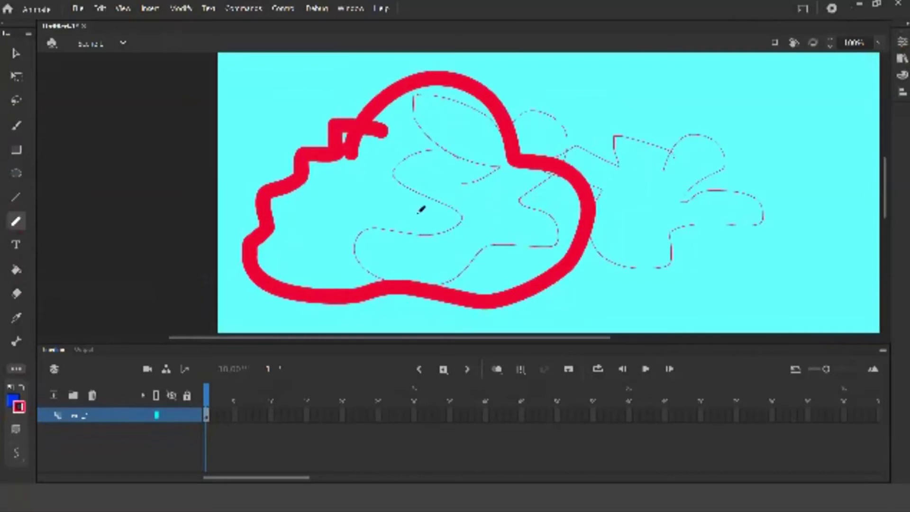
left_click(20, 461)
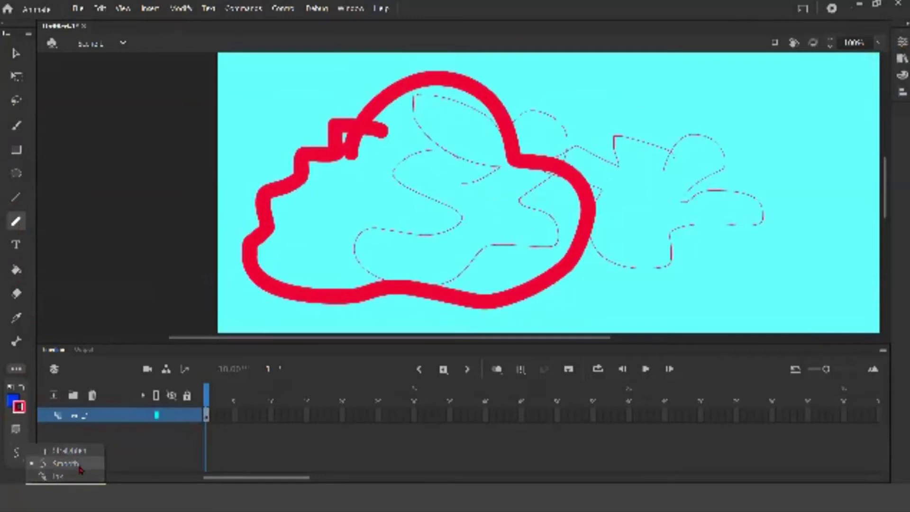
mouse_move(787, 159)
left_mouse_down()
mouse_move(737, 114)
mouse_move(664, 135)
mouse_move(559, 128)
mouse_move(429, 184)
mouse_move(480, 218)
mouse_move(591, 255)
mouse_move(725, 238)
mouse_move(699, 170)
mouse_move(783, 192)
mouse_move(801, 173)
mouse_move(781, 136)
left_mouse_up()
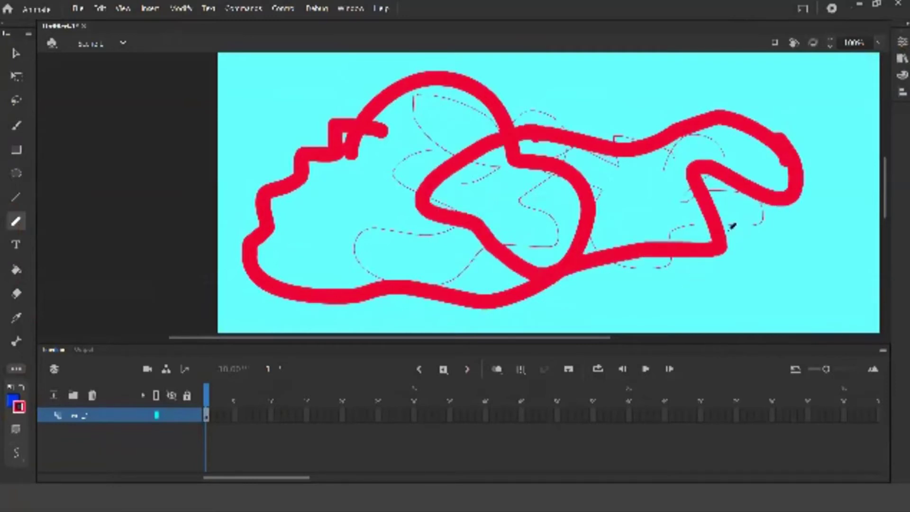
Clear the stage, set the Pencil mode to Straighten and draw a thick irregular freehand outline
key("ctrl+a")
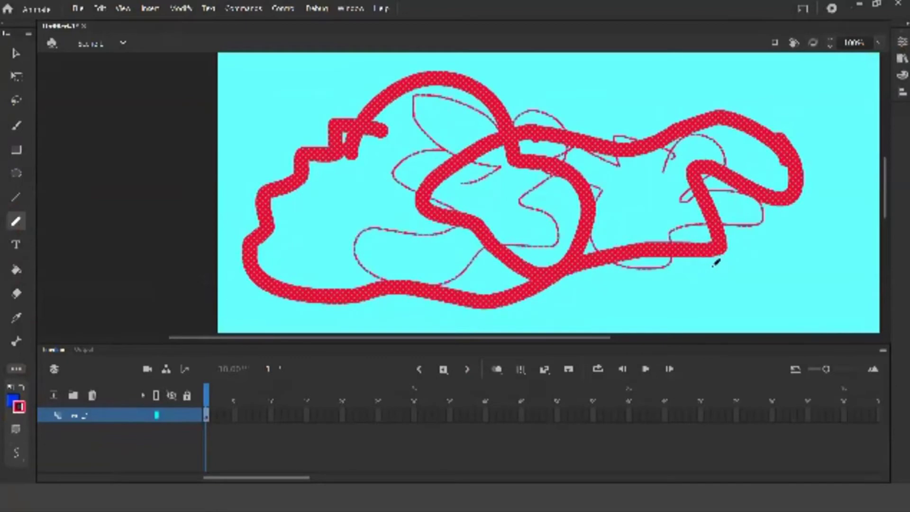
key("Delete")
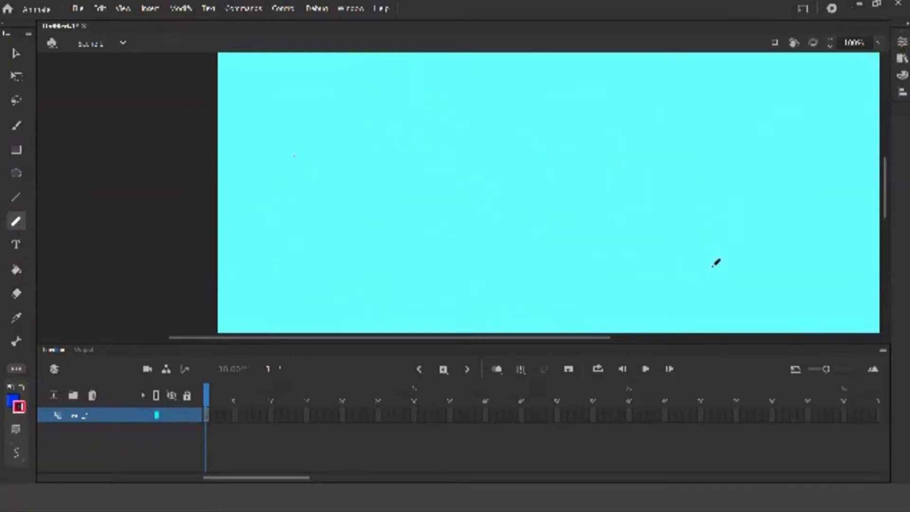
left_click(18, 454)
left_click(67, 451)
mouse_move(356, 161)
left_mouse_down()
mouse_move(427, 159)
mouse_move(543, 181)
mouse_move(616, 174)
mouse_move(663, 147)
mouse_move(719, 202)
mouse_move(719, 238)
mouse_move(686, 256)
mouse_move(655, 227)
mouse_move(589, 284)
mouse_move(508, 248)
mouse_move(450, 270)
mouse_move(382, 275)
mouse_move(343, 254)
mouse_move(357, 239)
mouse_move(347, 193)
mouse_move(363, 170)
left_mouse_up()
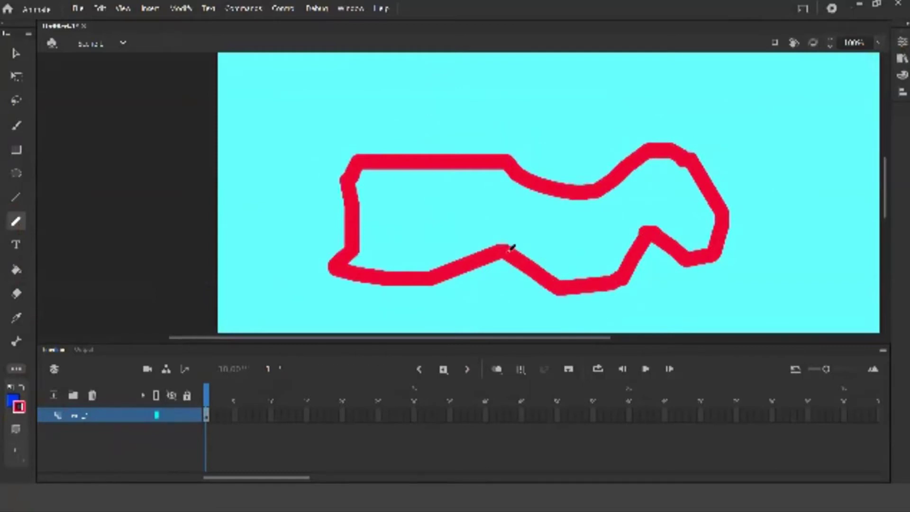
Set the Pencil mode to Smooth and draw a second thick freehand outline overlapping the existing one
left_click(16, 451)
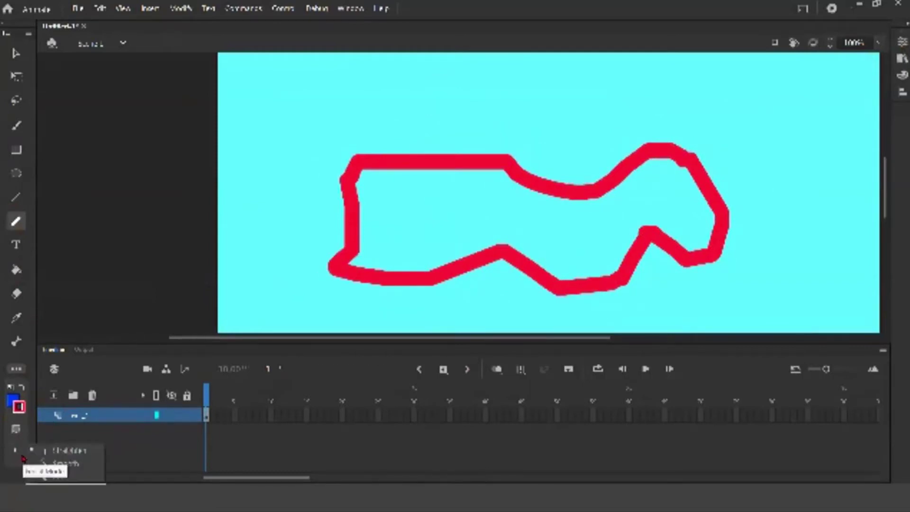
left_click(79, 467)
mouse_move(591, 172)
left_mouse_down()
mouse_move(556, 136)
mouse_move(411, 201)
mouse_move(310, 197)
mouse_move(412, 97)
mouse_move(600, 71)
mouse_move(589, 172)
left_mouse_up()
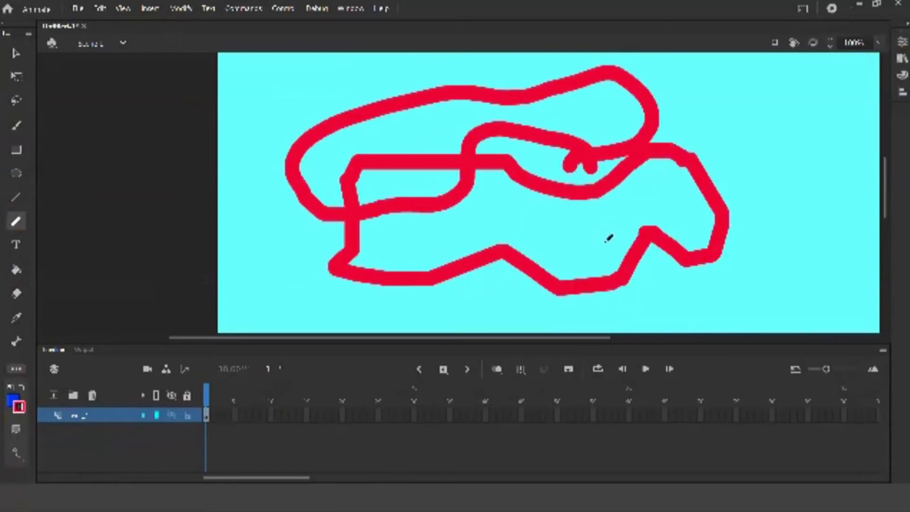
Undo the pencil drawing until all outlines are removed from the stage
key("ctrl+z")
key("ctrl+z")
key("ctrl+z")
key("ctrl+z")
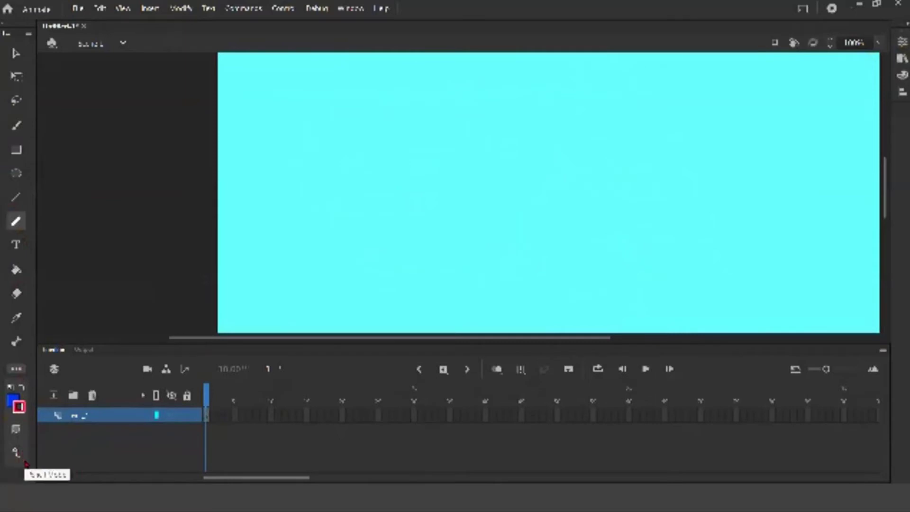
Place a text box on the stage with the Text tool, change its type to Static Text and leave it empty
key("t")
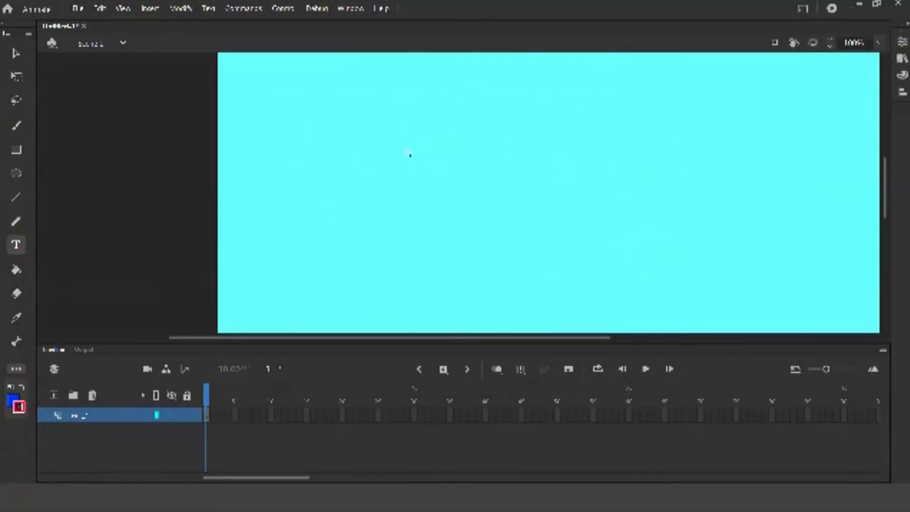
left_click(473, 174)
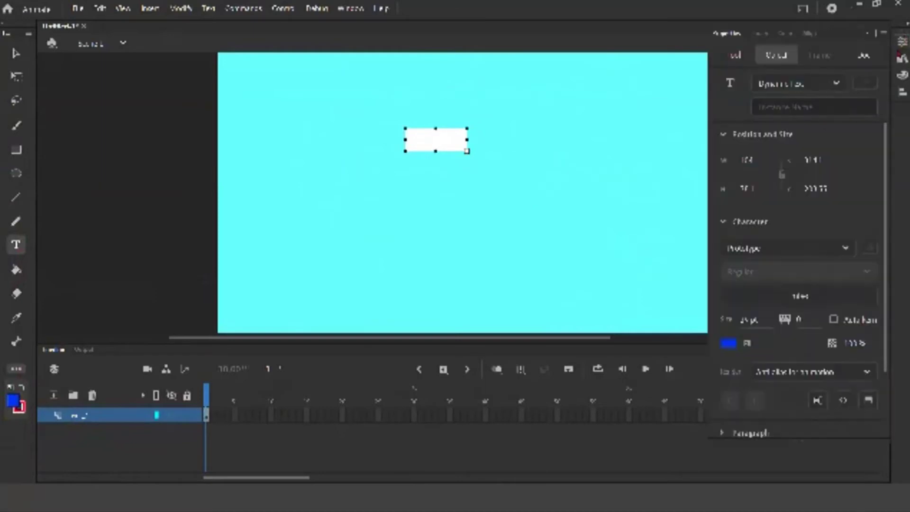
left_click(902, 42)
left_click(902, 42)
left_click(902, 42)
left_click(837, 83)
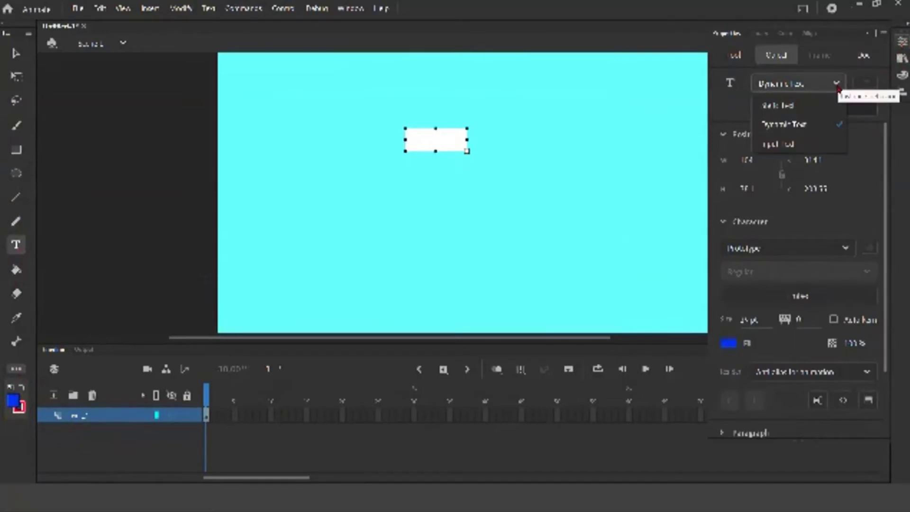
left_click(791, 106)
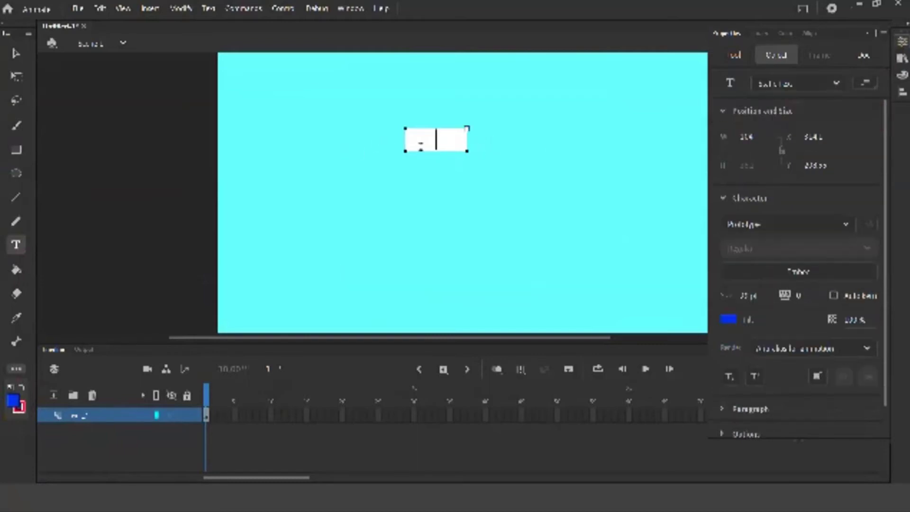
left_click(16, 53)
left_click(441, 149)
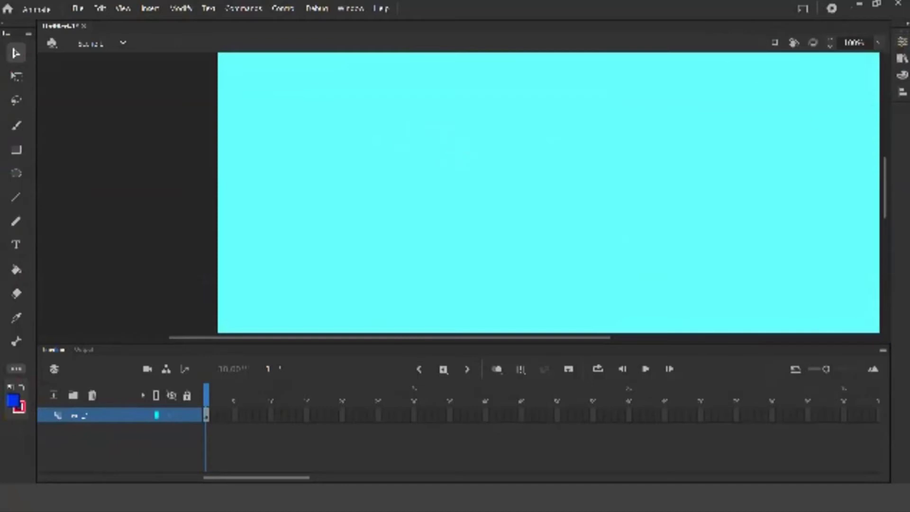
Add the static text "Selamat datang" in the upper left area of the stage with the Text tool
left_click(902, 42)
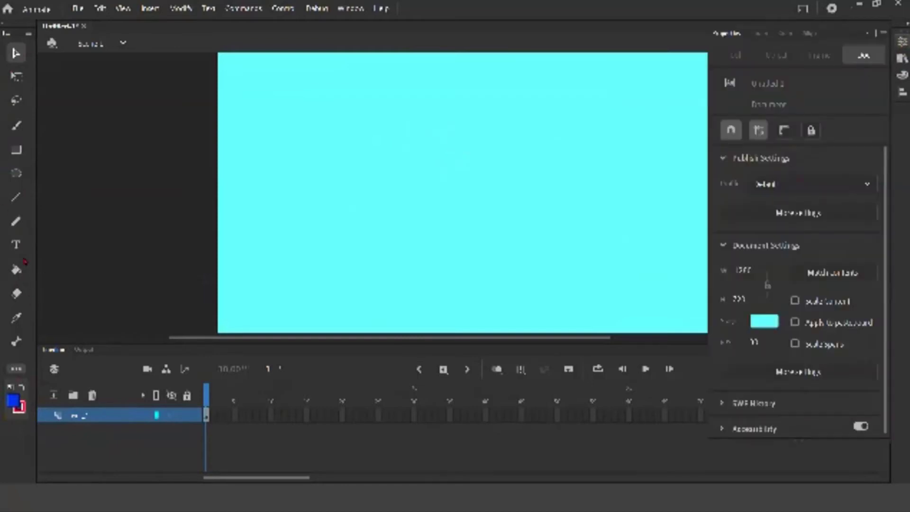
left_click(17, 245)
left_click(903, 43)
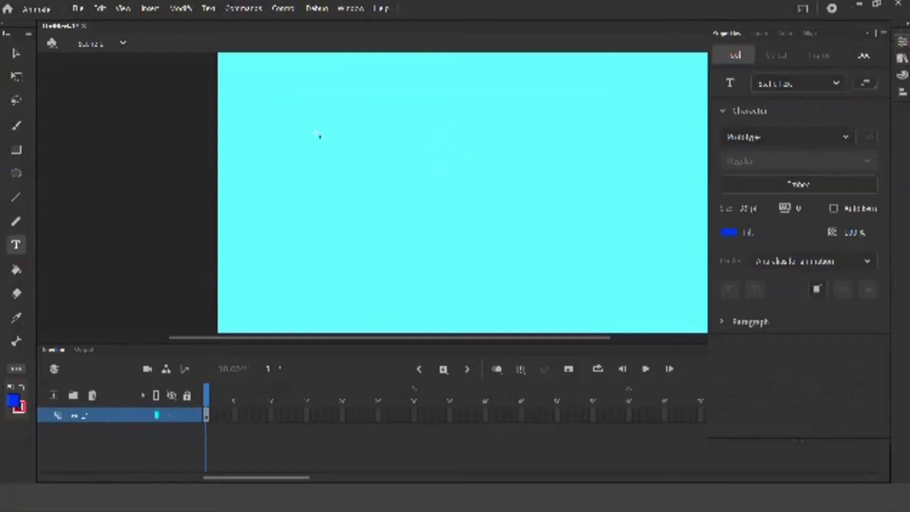
left_click(319, 135)
type("Se")
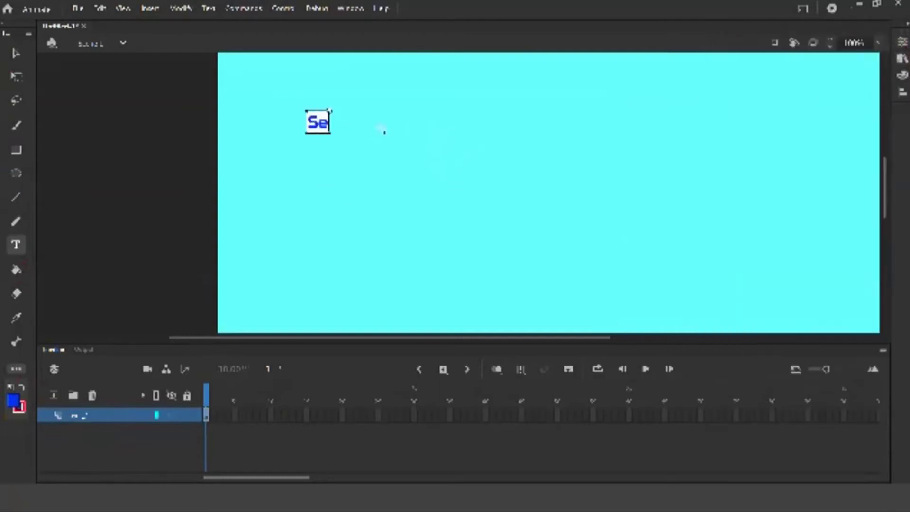
type("lamat")
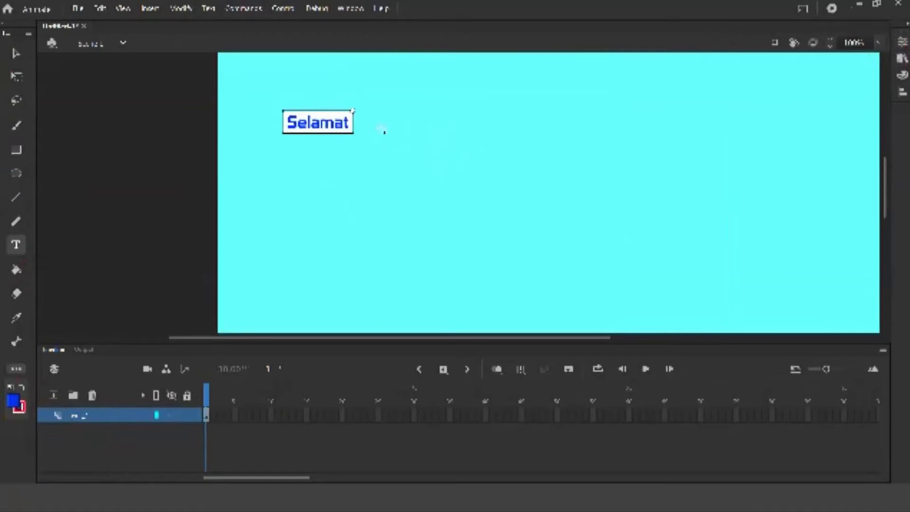
type(" daa")
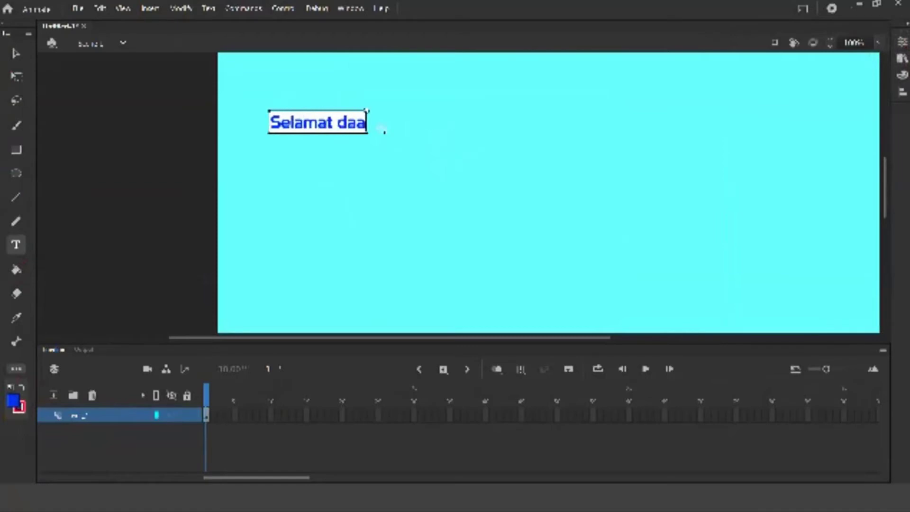
key("BackSpace")
type("tang")
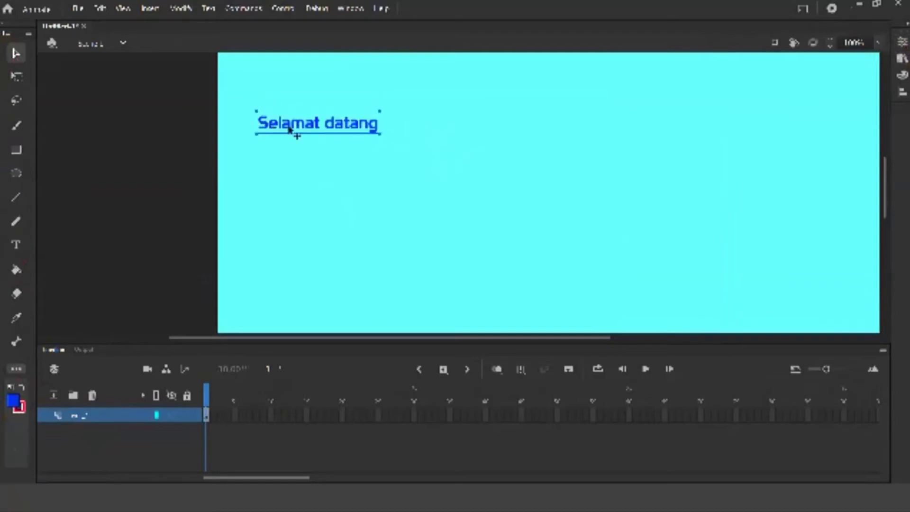
Move the "Selamat datang" text across to the upper right part of the stage
left_click(291, 124)
key("Escape")
left_click_drag(300, 123, 579, 95)
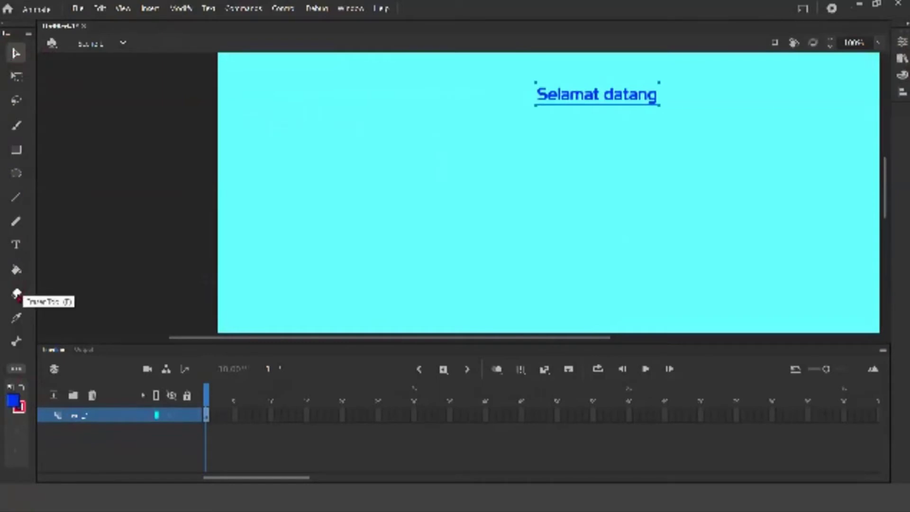
Draw a blue rectangle with a thick red outline on the left half of the stage
left_click(16, 294)
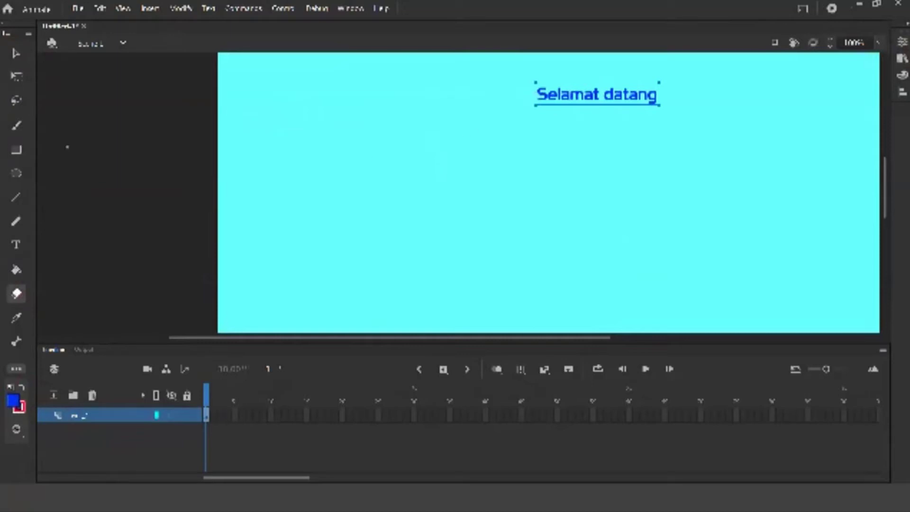
left_click(16, 150)
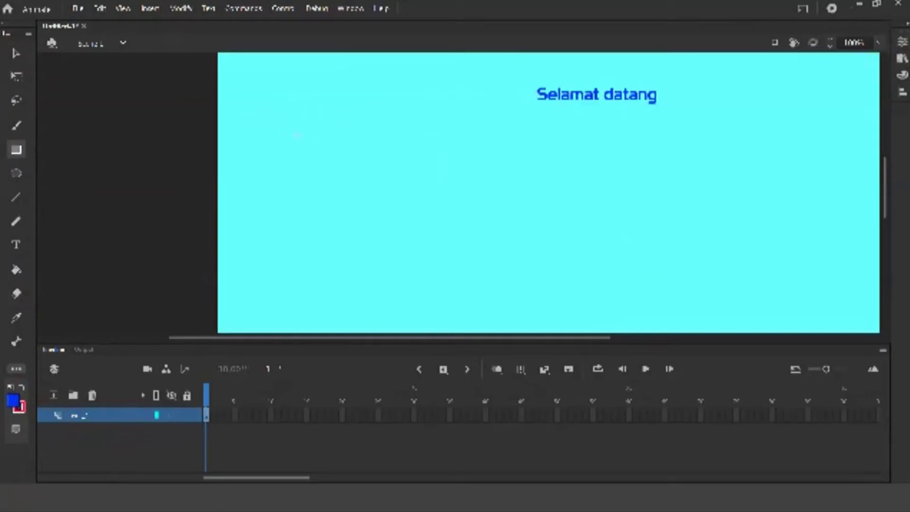
left_click_drag(294, 135, 481, 251)
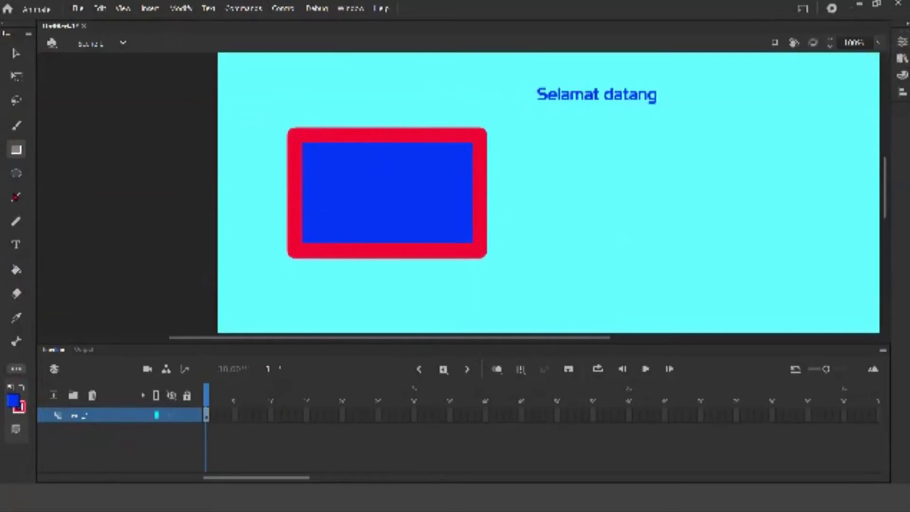
Reduce the stroke size and draw a second blue rectangle with a thin red outline below the text
left_click(17, 199)
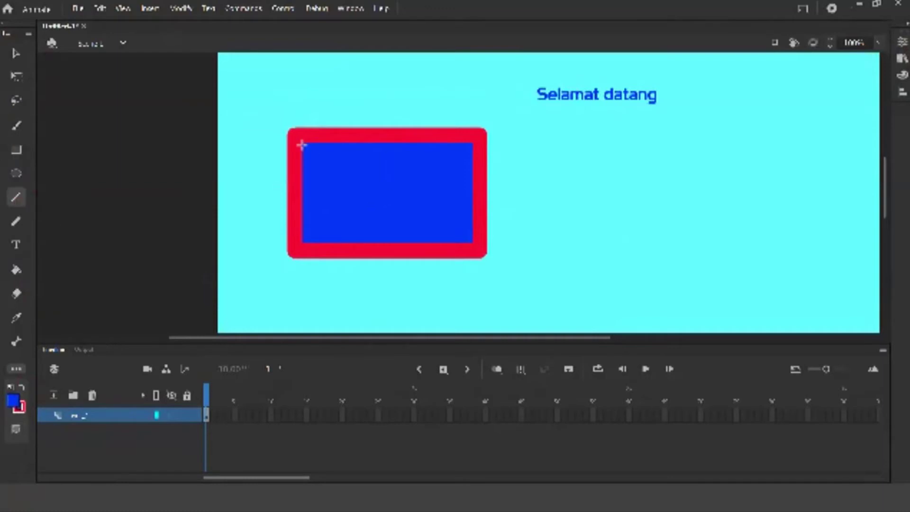
left_click(902, 42)
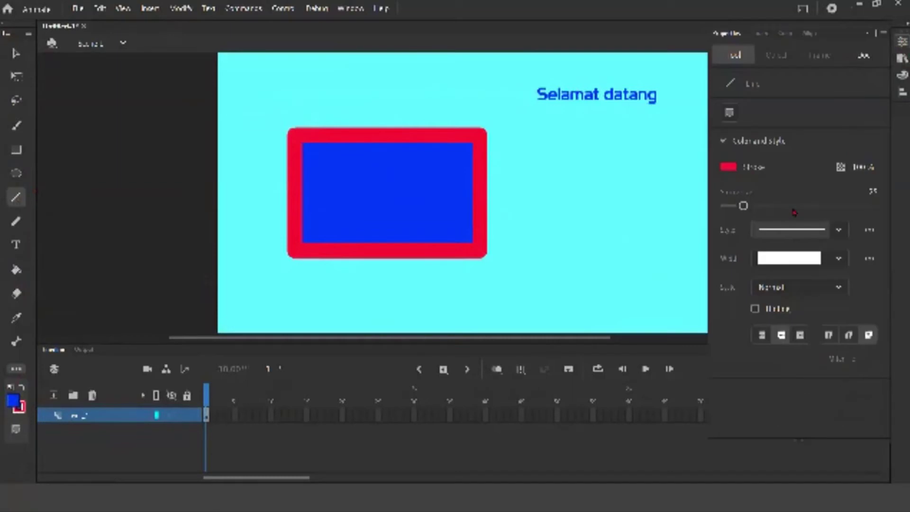
left_click_drag(742, 207, 729, 209)
left_click(16, 150)
mouse_move(522, 181)
left_mouse_down()
mouse_move(544, 214)
mouse_move(647, 280)
mouse_move(709, 291)
left_mouse_up()
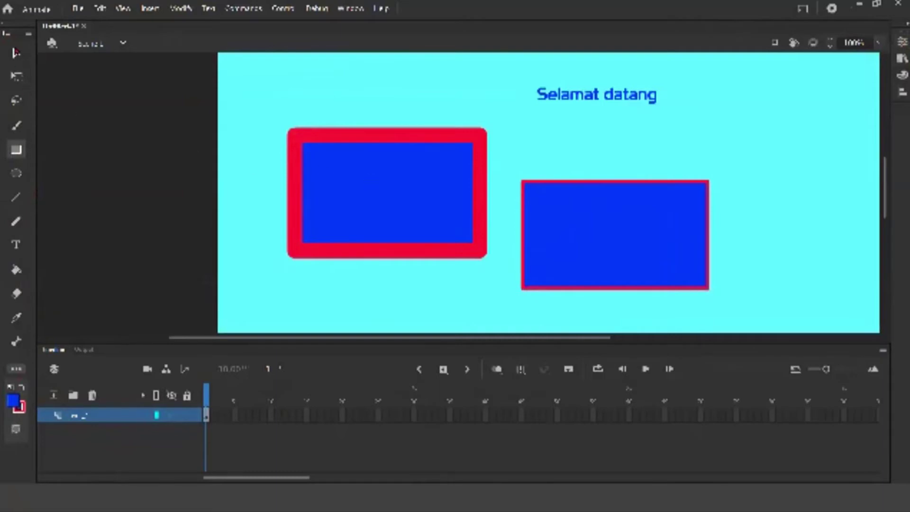
Enlarge the Eraser and erase three corners and a wavy path through the middle of the thin-outlined rectangle
left_click(16, 294)
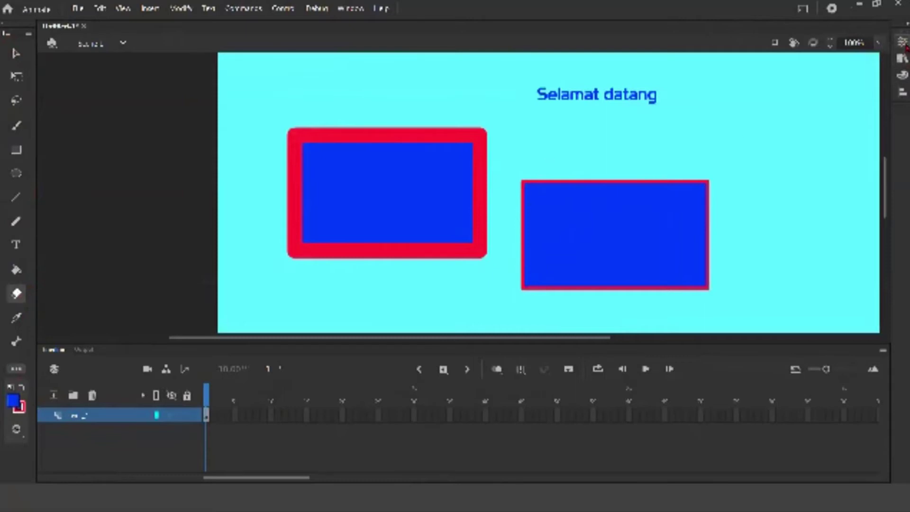
left_click(902, 42)
mouse_move(725, 202)
left_mouse_down()
mouse_move(782, 202)
mouse_move(763, 203)
left_mouse_up()
left_click_drag(510, 277, 564, 297)
left_click_drag(668, 284, 727, 266)
mouse_move(720, 211)
left_mouse_down()
mouse_move(697, 176)
mouse_move(725, 284)
left_mouse_up()
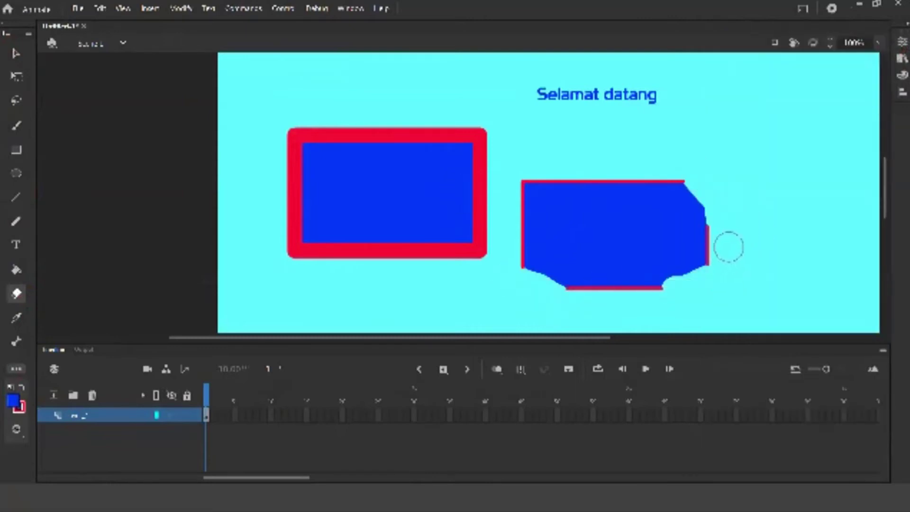
mouse_move(728, 248)
left_mouse_down()
mouse_move(605, 245)
mouse_move(578, 211)
mouse_move(556, 230)
left_mouse_up()
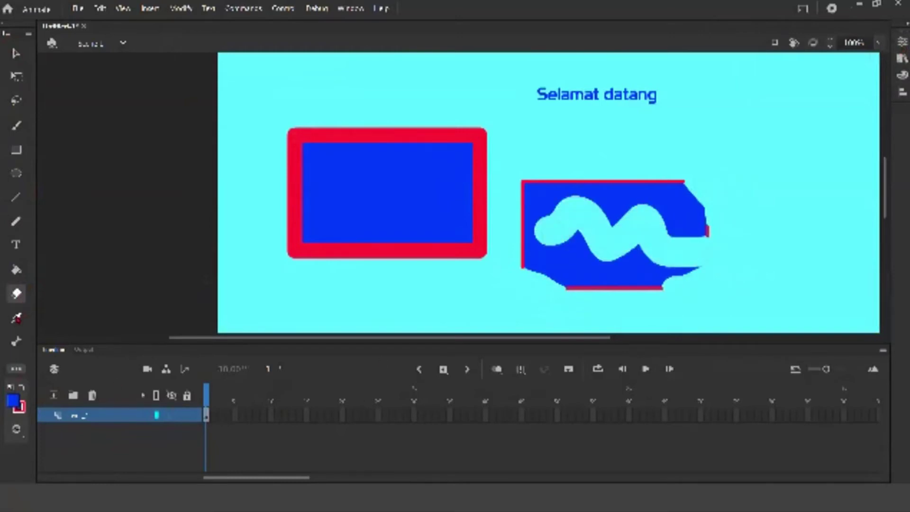
Change the fill color of the thick-outlined rectangle to orange
left_click(16, 317)
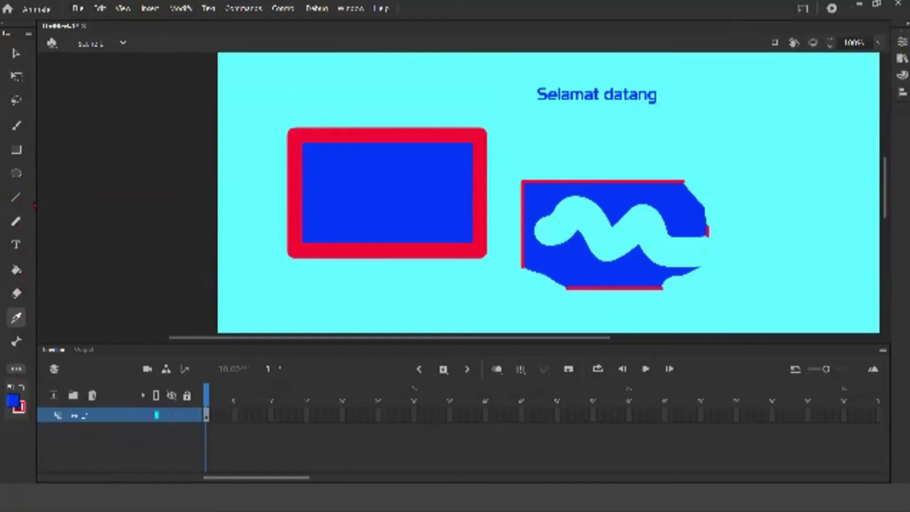
left_click(15, 53)
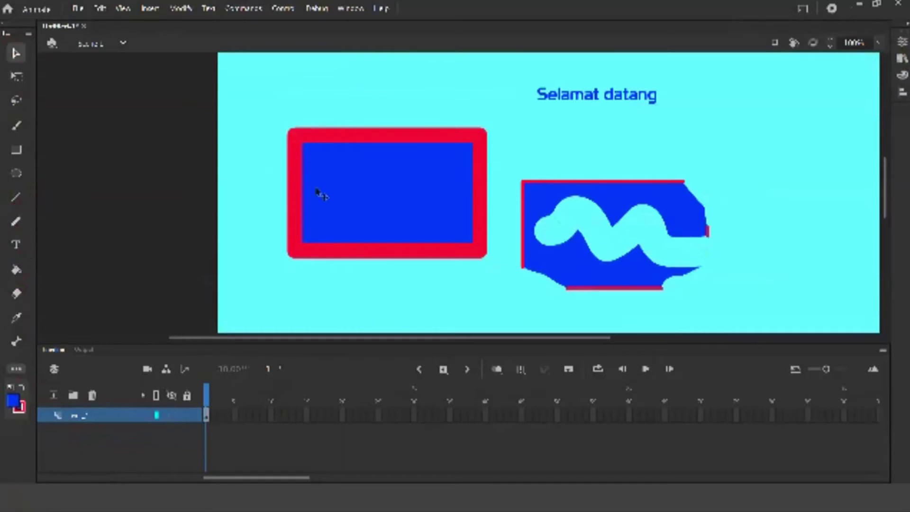
left_click(322, 195)
left_click(13, 401)
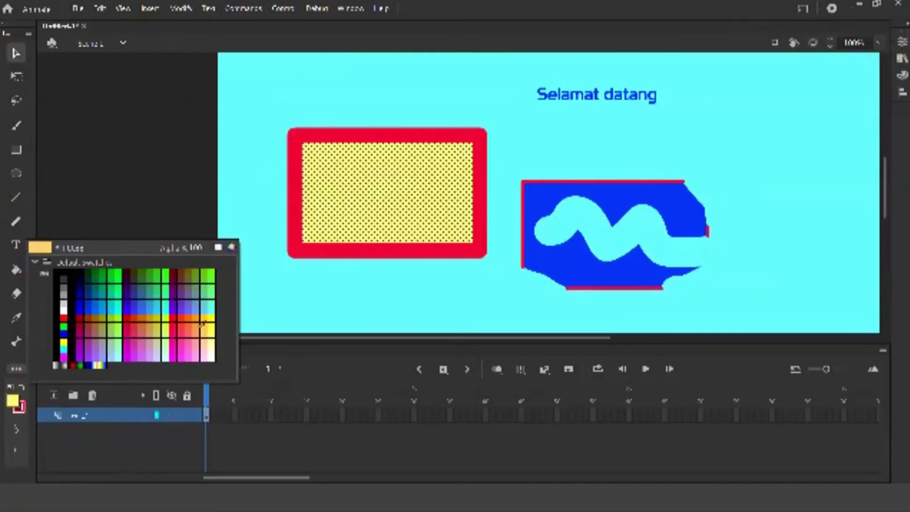
left_click(190, 338)
left_click(452, 285)
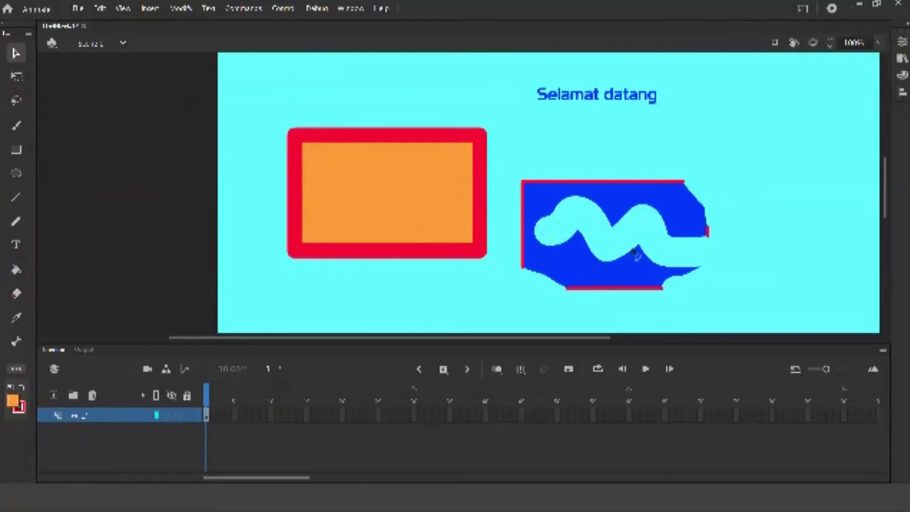
Apply the orange fill of the thick-outlined rectangle to the partly erased shape by sampling it with the Eyedropper
left_click(583, 266)
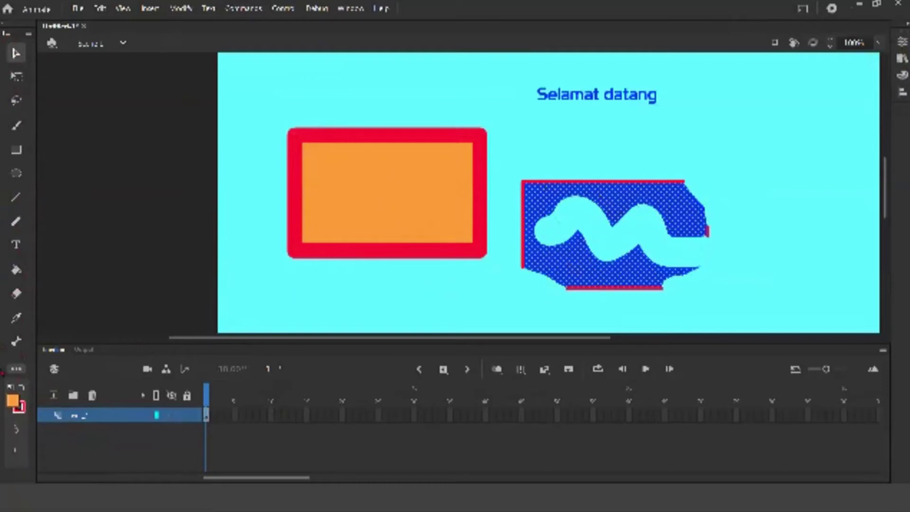
key("i")
left_click(424, 209)
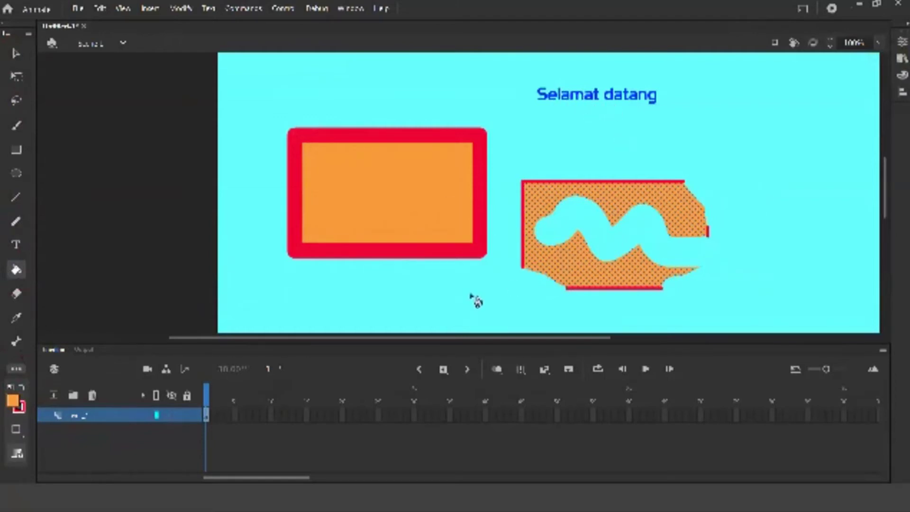
left_click(16, 53)
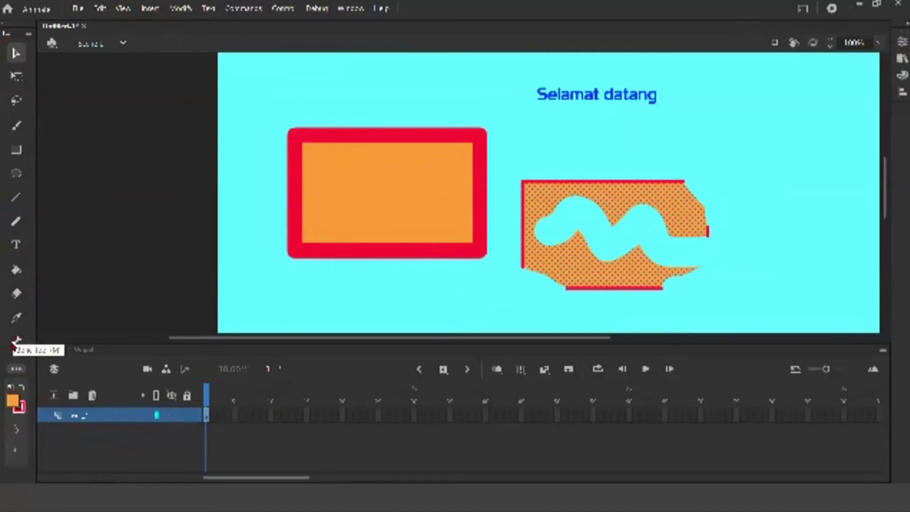
Add the Pen tool to the toolbar and draw a looping curved path across both orange shapes, back toward its starting point
left_click(15, 369)
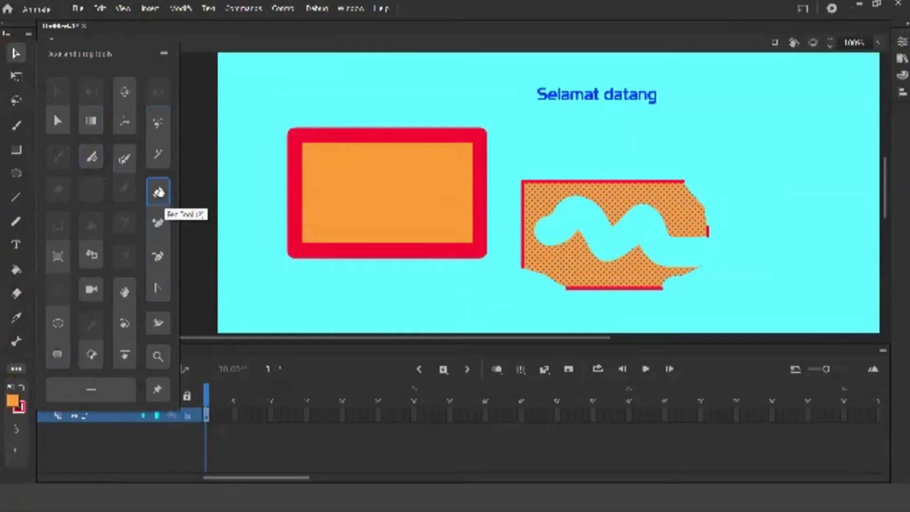
left_click_drag(28, 231, 18, 245)
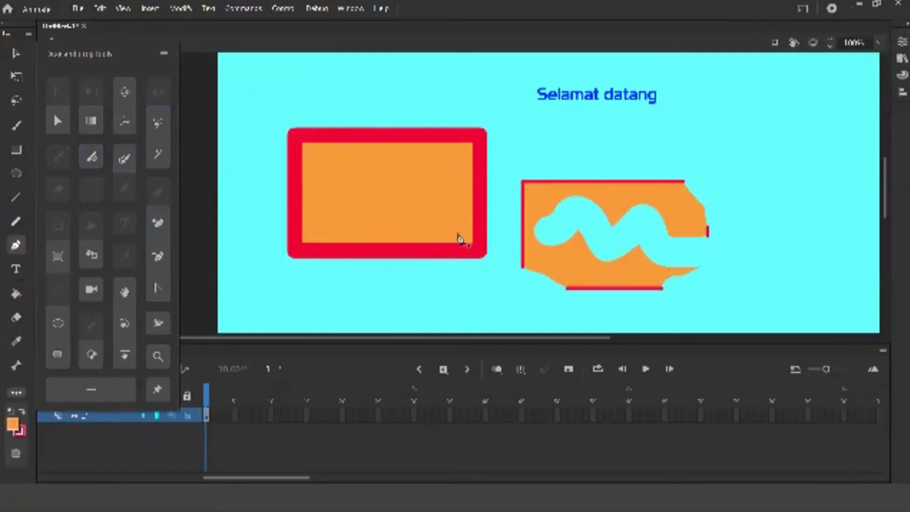
left_click(654, 134)
left_click(576, 145)
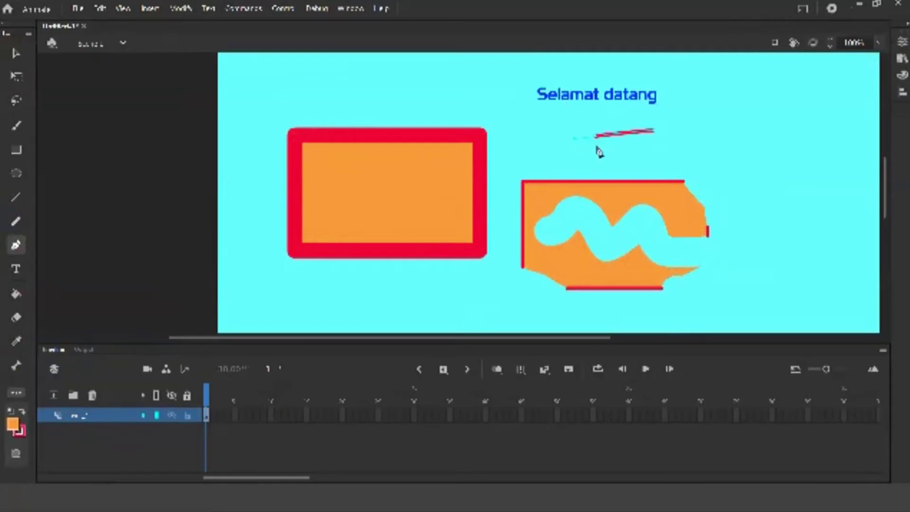
left_click_drag(550, 135, 508, 98)
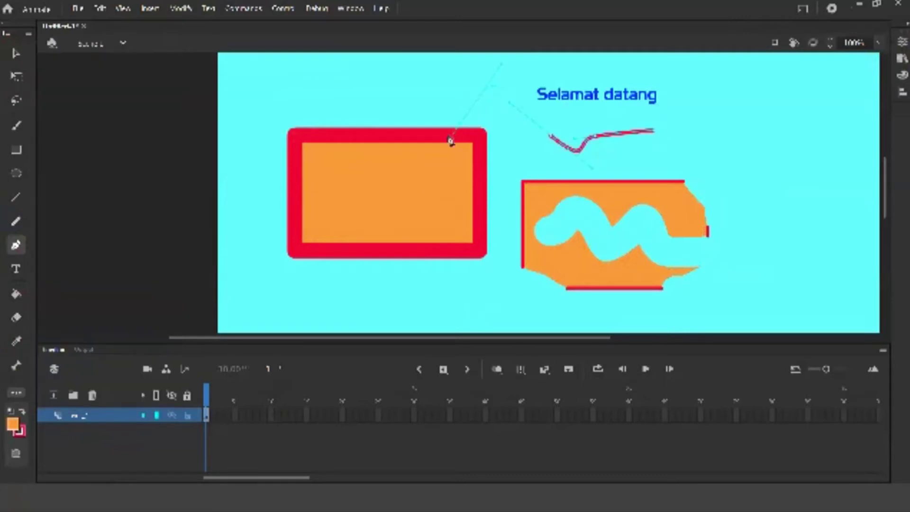
left_click_drag(453, 135, 435, 229)
left_click(382, 251)
left_click_drag(382, 293, 442, 330)
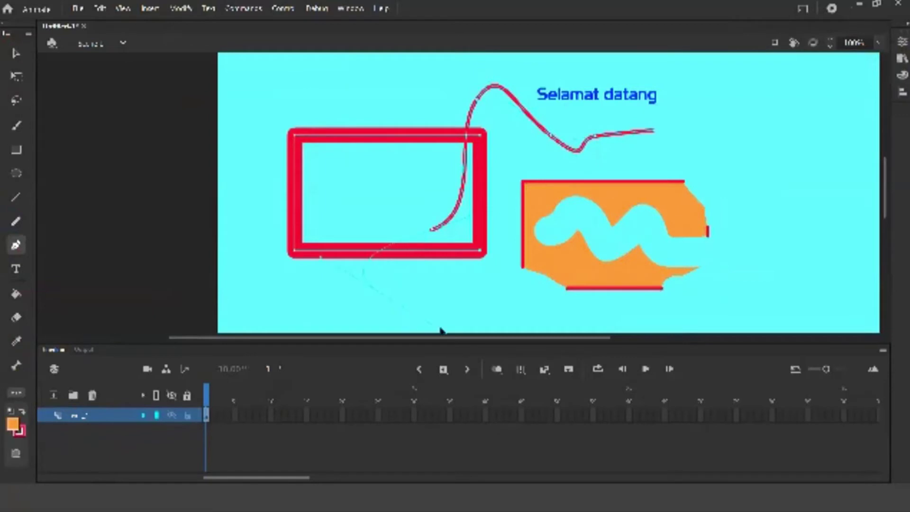
left_click_drag(526, 288, 583, 261)
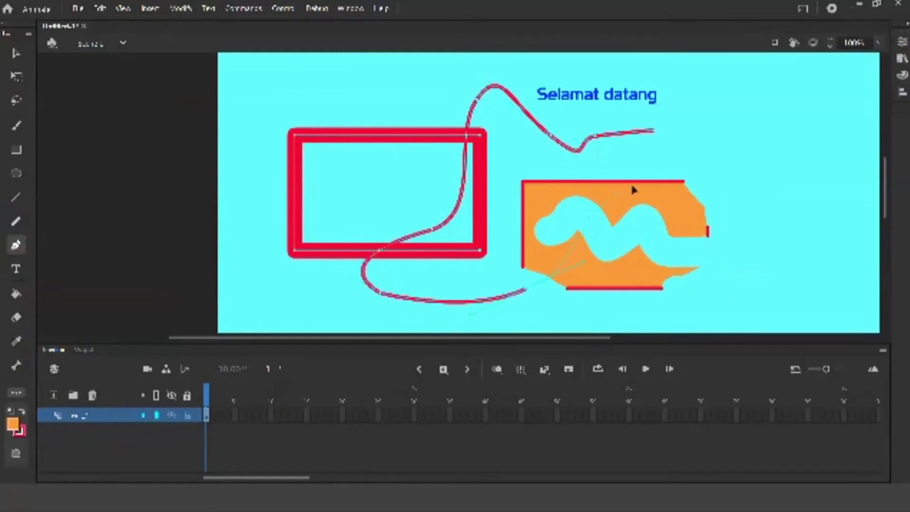
left_click_drag(590, 218, 656, 161)
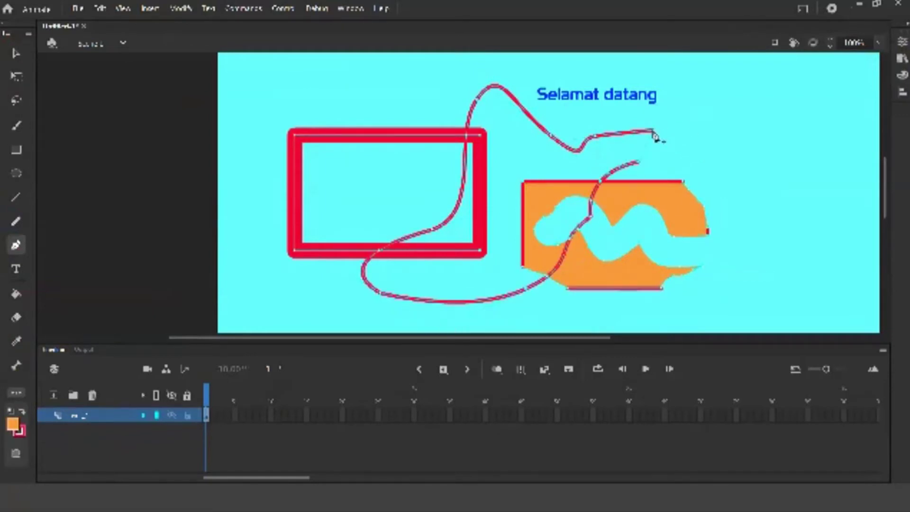
left_click(654, 131)
Select all the artwork on the stage, including the text and the pen path, and delete it
left_click(15, 53)
left_click_drag(751, 305, 192, 76)
key("Delete")
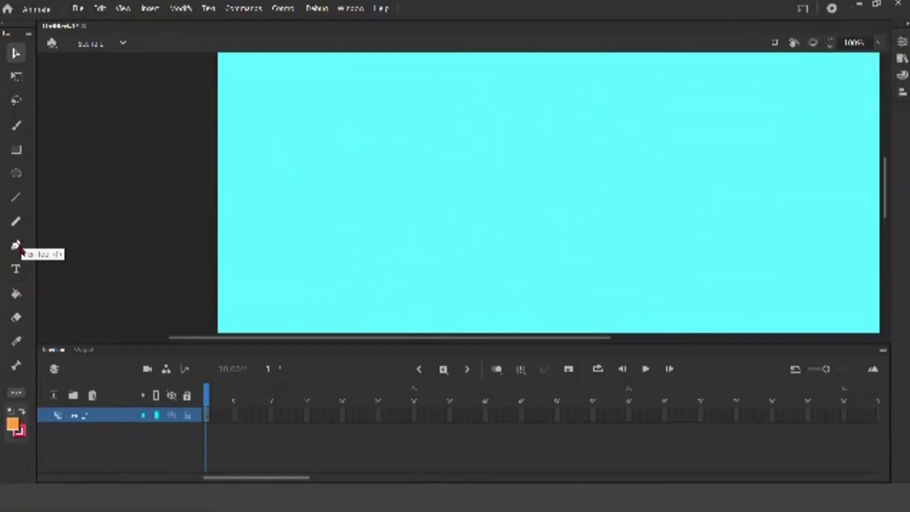
left_click(17, 392)
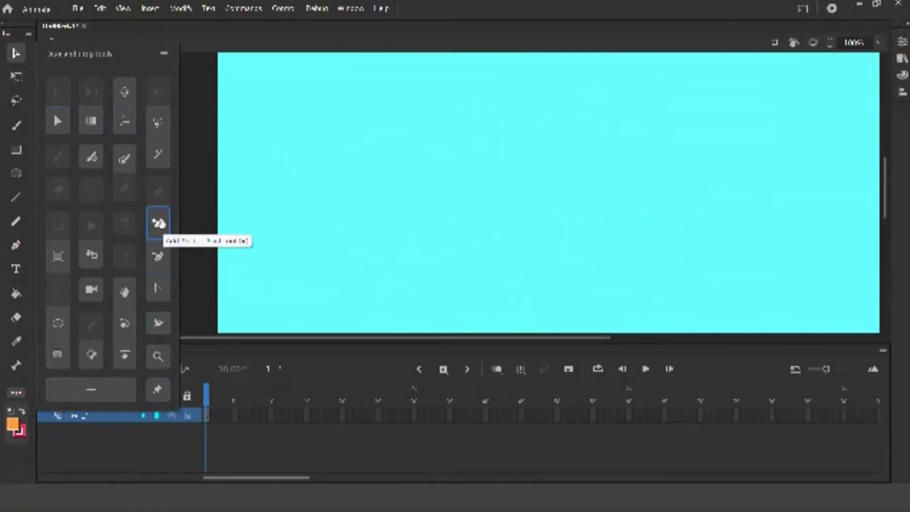
left_click(449, 138)
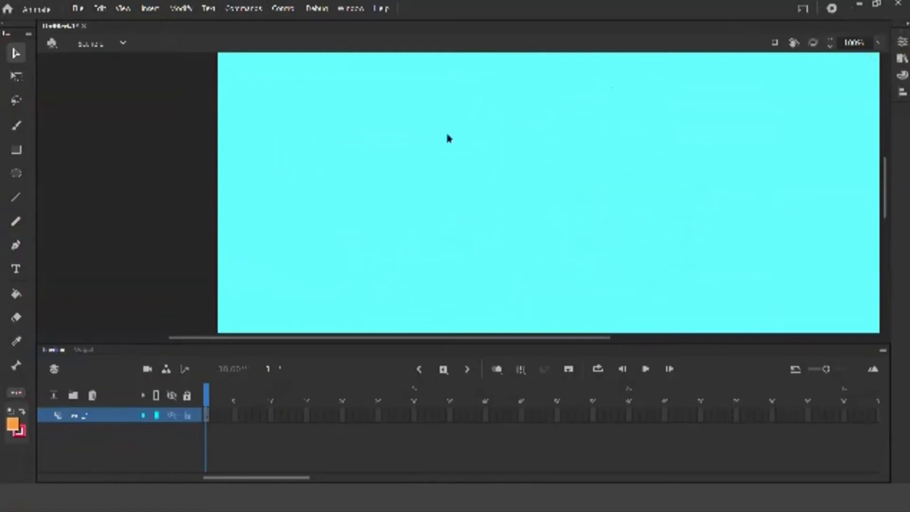
Draw an open, curved, hand-like red outline across the middle of the empty stage with the Pen tool
key("b")
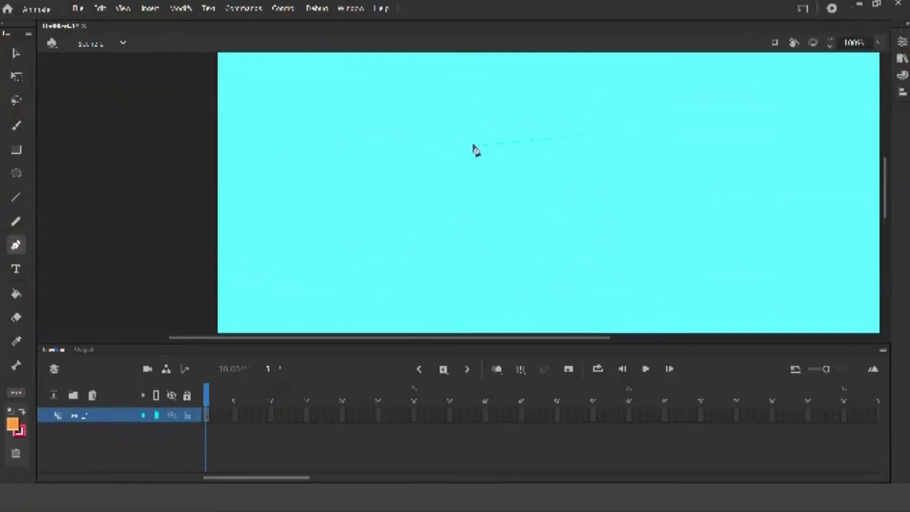
left_click_drag(474, 145, 409, 128)
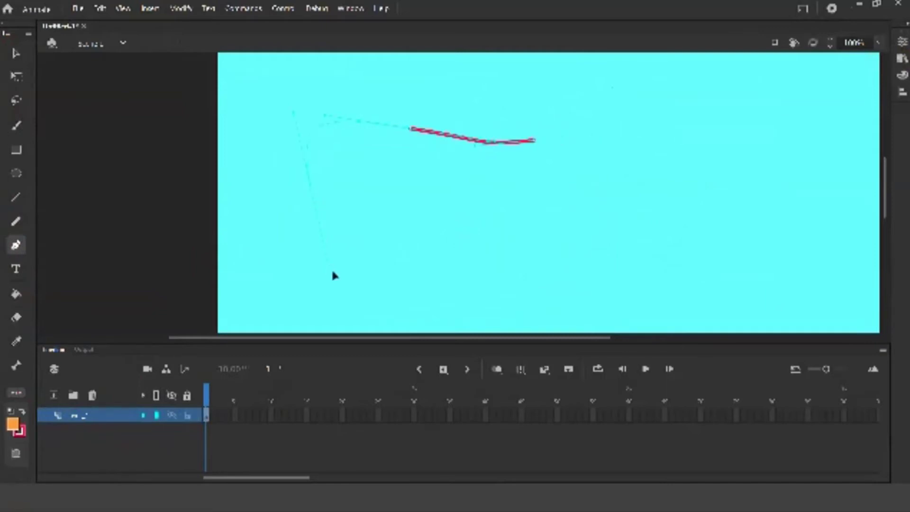
mouse_move(333, 273)
left_mouse_down()
mouse_move(389, 278)
mouse_move(507, 303)
left_mouse_up()
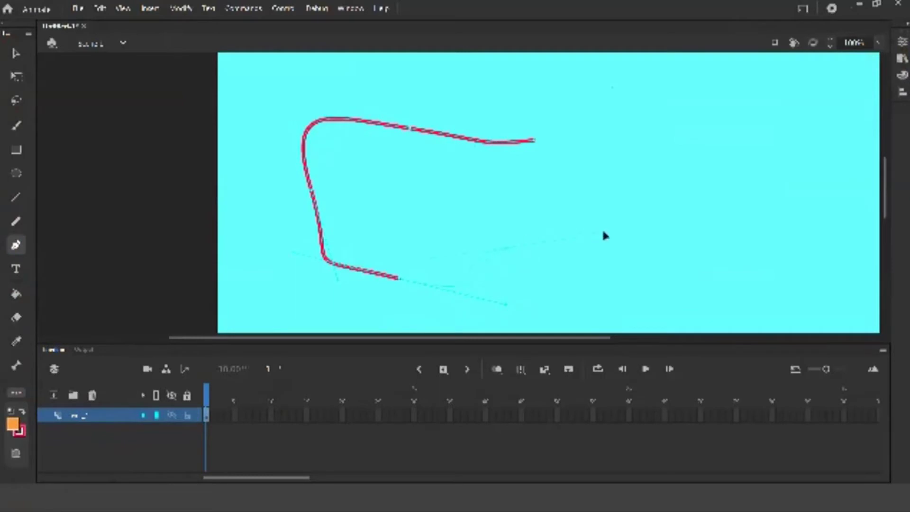
left_click_drag(605, 235, 618, 198)
mouse_move(584, 169)
left_mouse_down()
mouse_move(526, 199)
mouse_move(538, 171)
mouse_move(589, 142)
mouse_move(545, 137)
left_mouse_up()
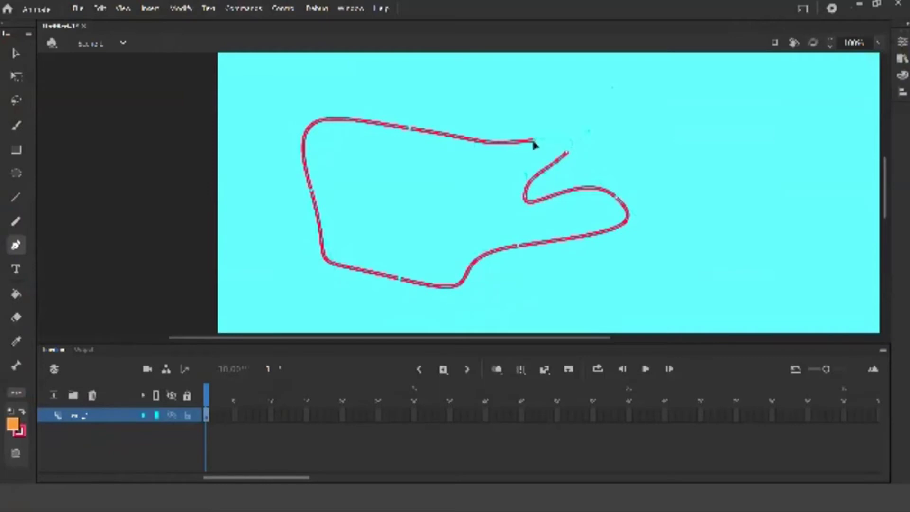
Close the outline by joining its loose end to its starting point, undoing the stray segments drawn there
left_click_drag(533, 144, 542, 149)
key("ctrl+z")
left_click_drag(535, 143, 538, 146)
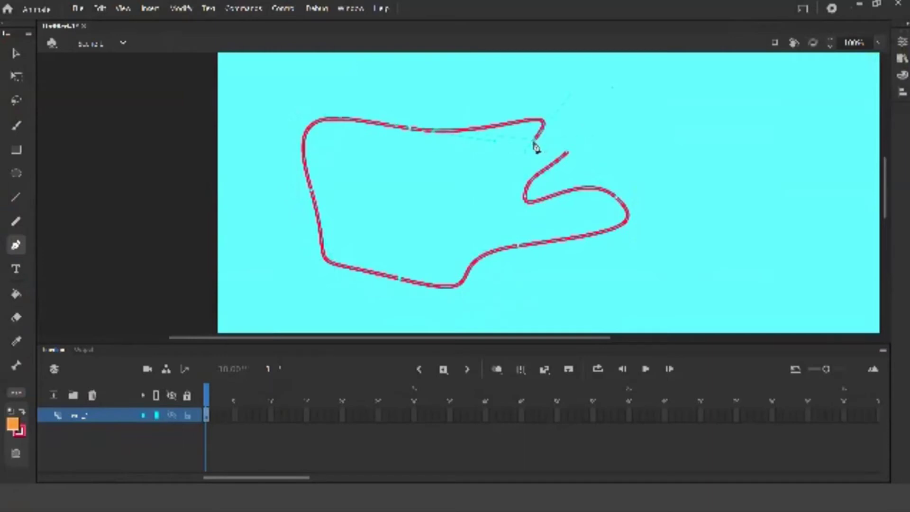
left_click(535, 145)
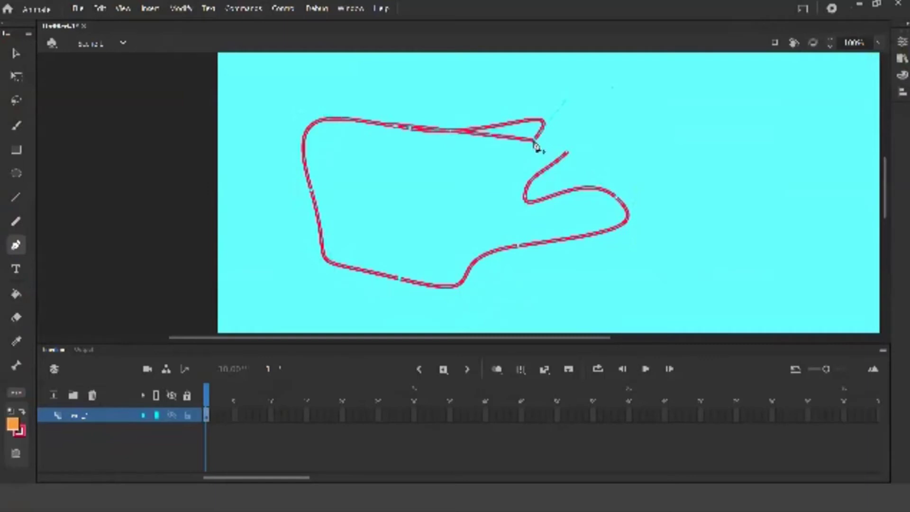
key("ctrl+z")
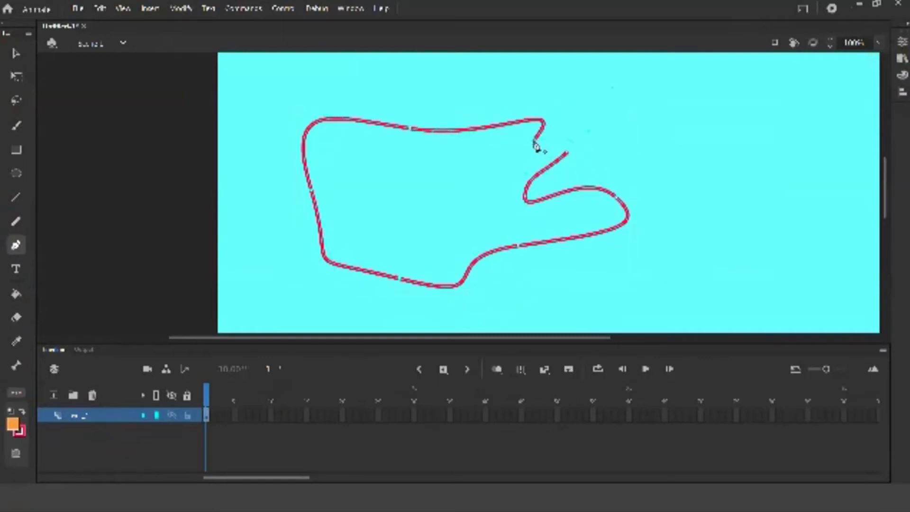
left_click_drag(567, 153, 548, 152)
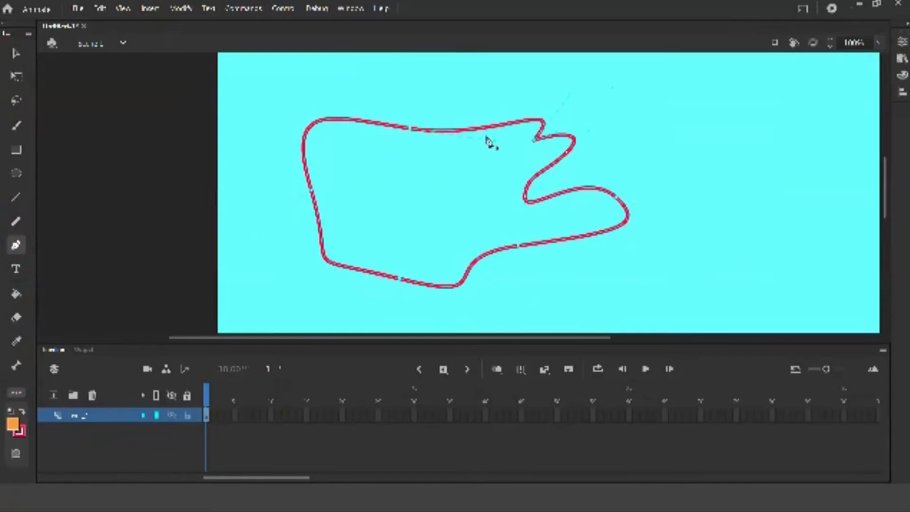
Reshape the upper edge of the outline by adjusting the curve at its upper-middle anchor point
left_click(469, 137)
left_click(454, 134)
left_click(411, 131)
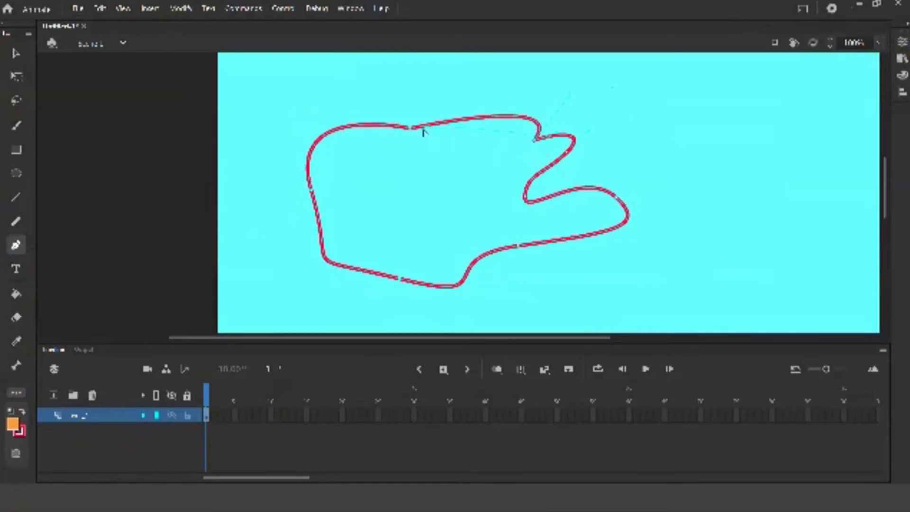
left_click_drag(409, 132, 397, 177)
left_click_drag(506, 168, 507, 166)
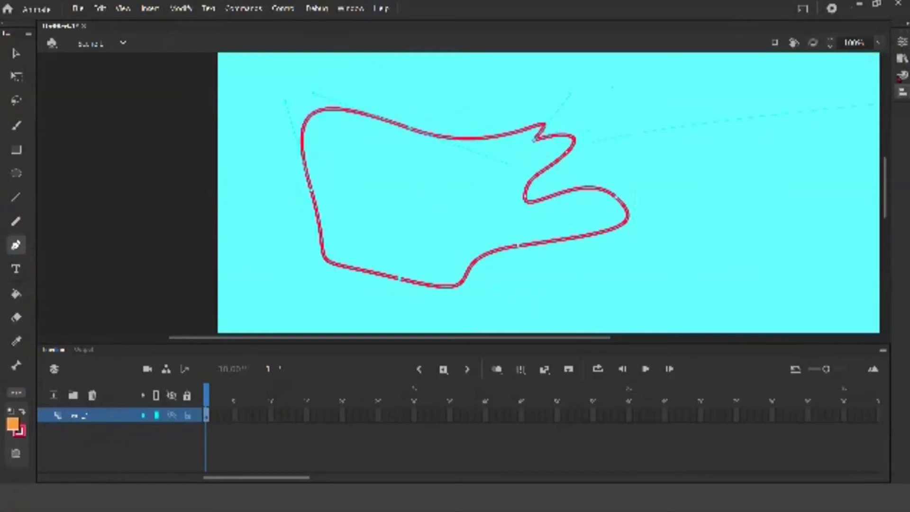
left_click(903, 58)
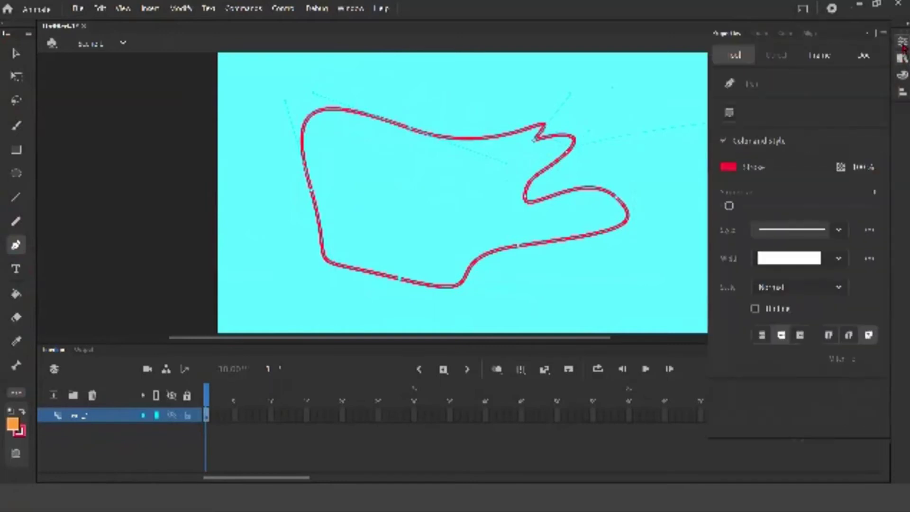
left_click(607, 301)
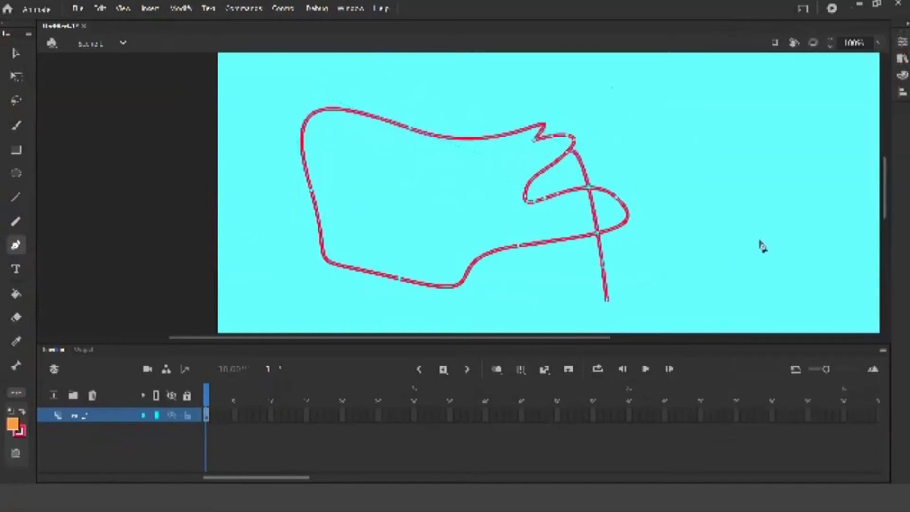
key("ctrl+z")
Deselect the outline and change the stage background color to white
key("v")
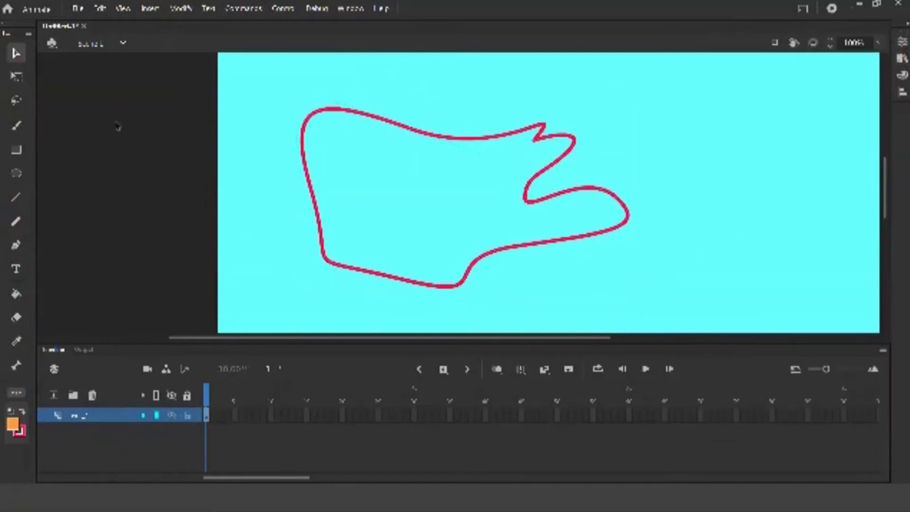
left_click(903, 42)
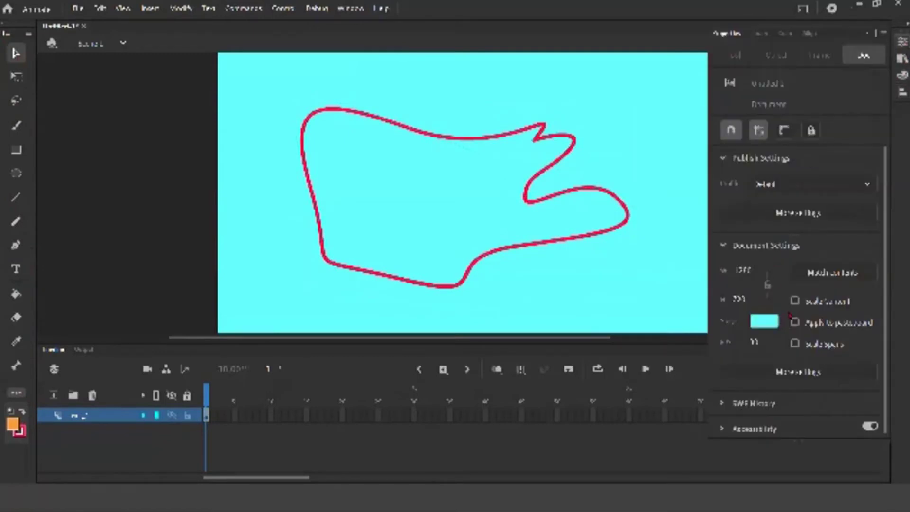
left_click(765, 322)
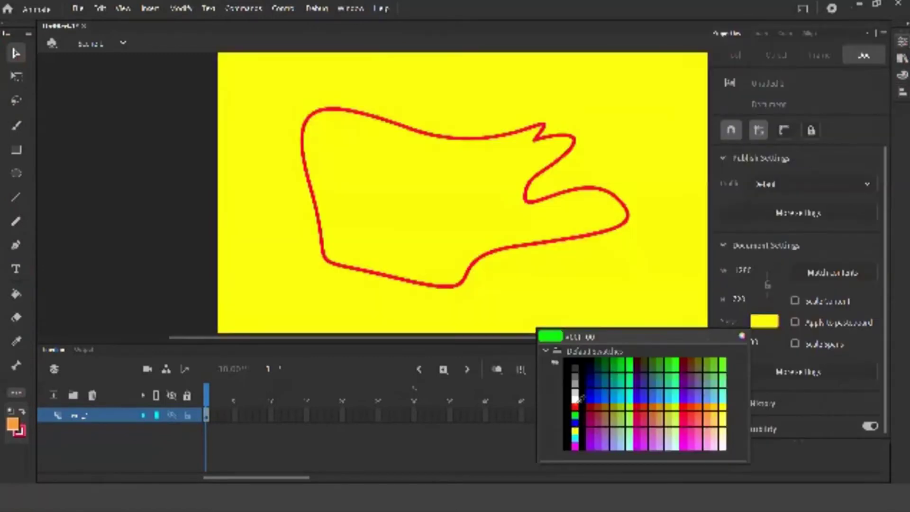
left_click(575, 399)
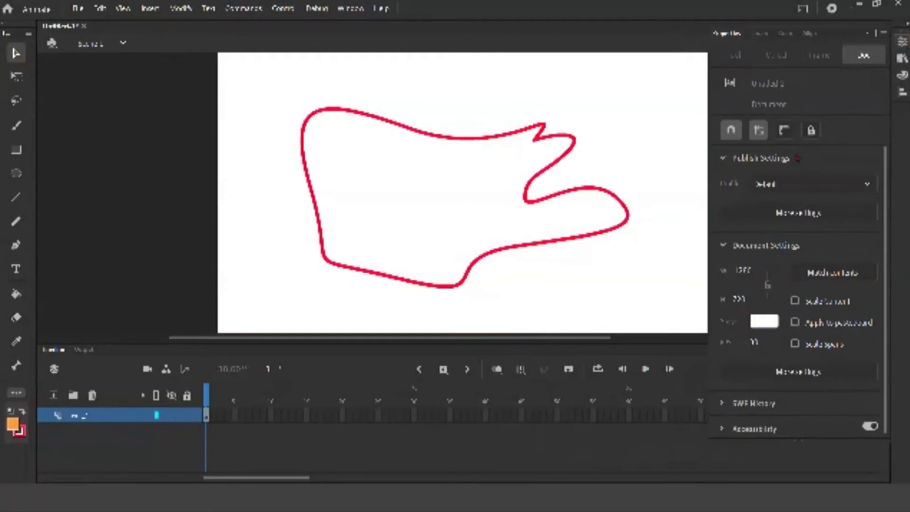
left_click(764, 321)
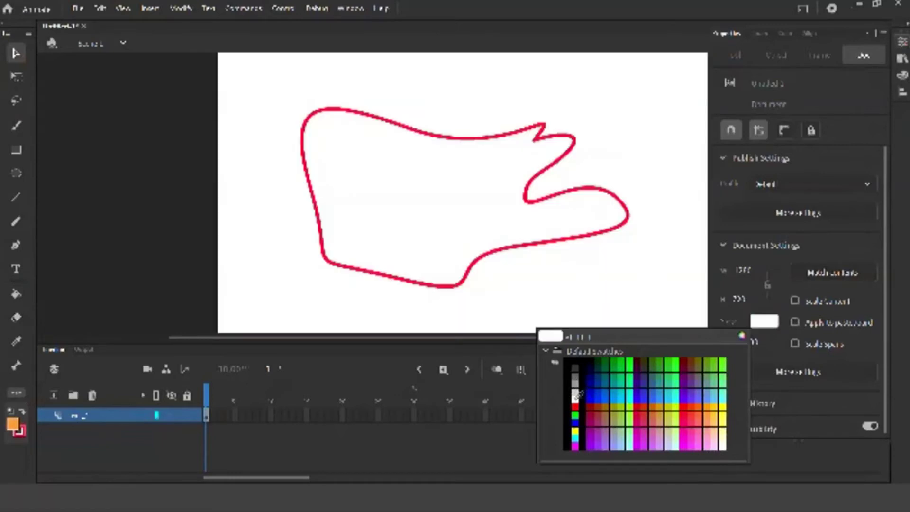
left_click(577, 395)
Try editing the outline's upper-left segment with the Pen tool, undo it, and add an anchor point on the lower-right curve
left_click(16, 244)
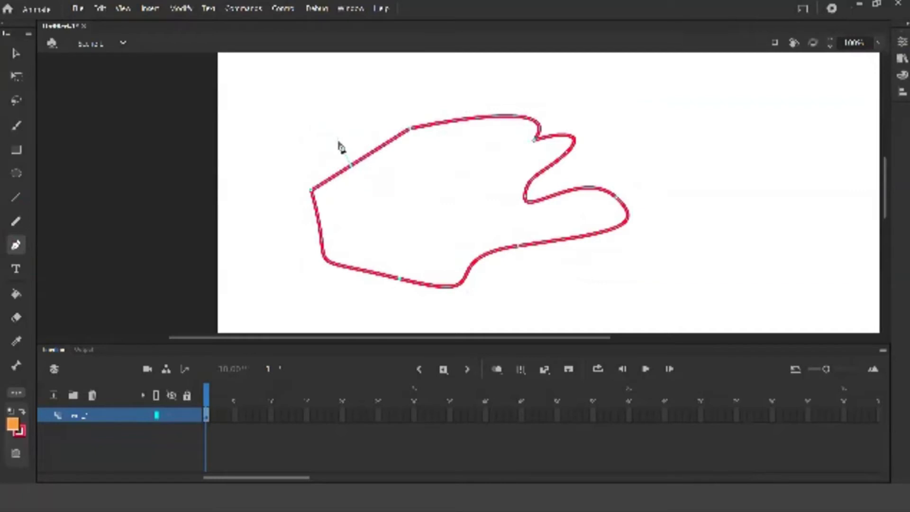
left_click(352, 176)
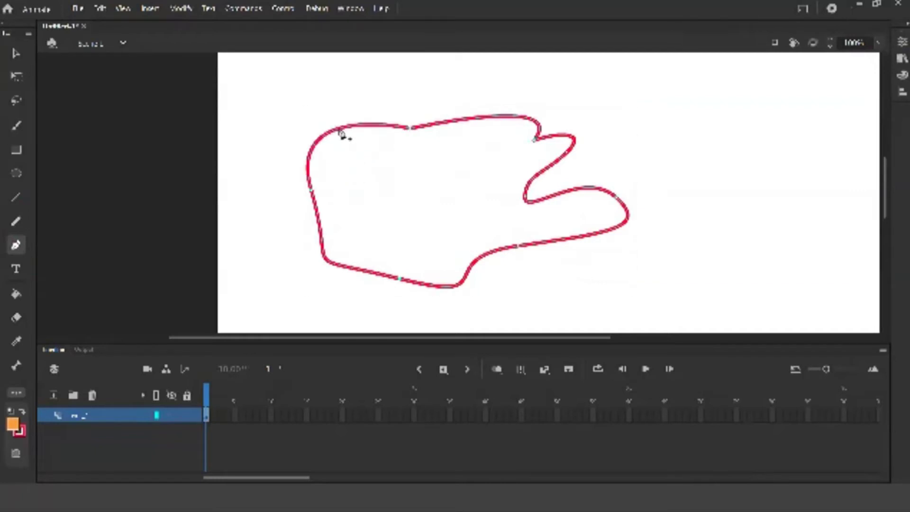
left_click(339, 139)
key("ctrl+z")
left_click(437, 278)
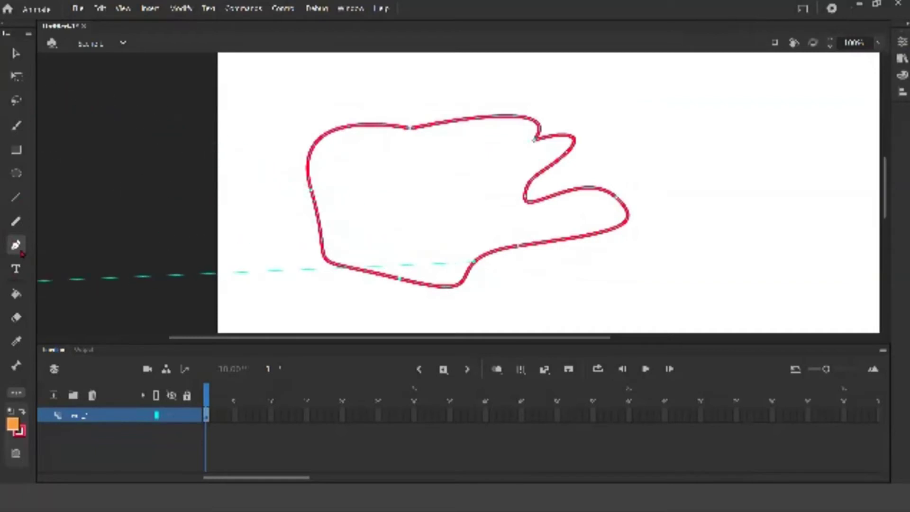
Add the Subselection tool to the toolbar and use it to move the outline upward by its bottom anchor point
left_click(16, 393)
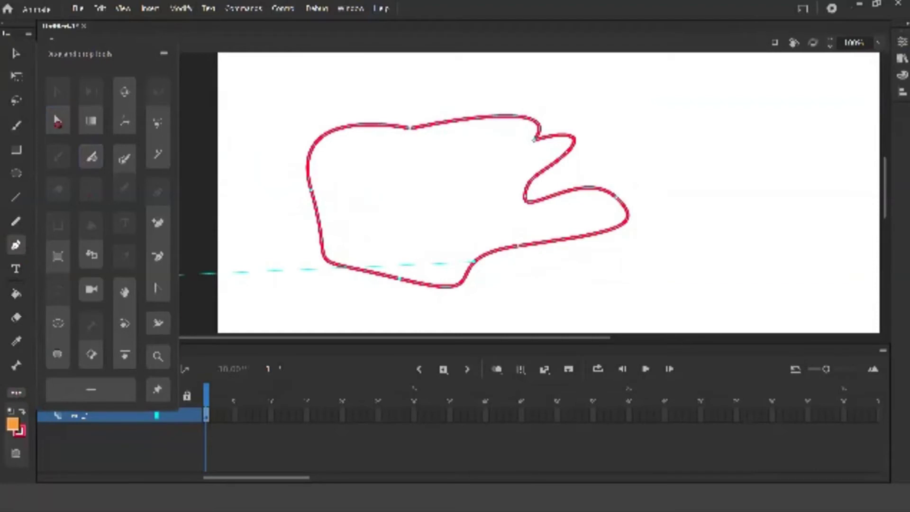
left_click(58, 122)
left_click_drag(58, 123, 18, 76)
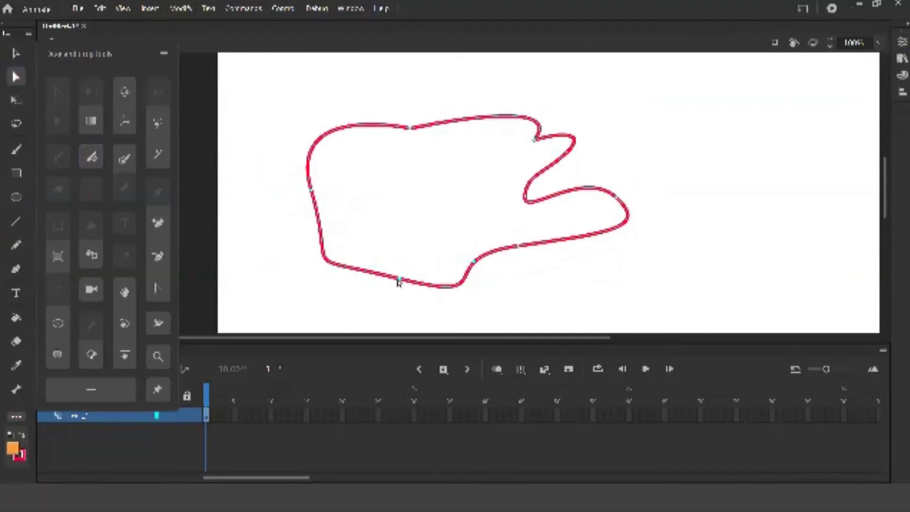
left_click(400, 280)
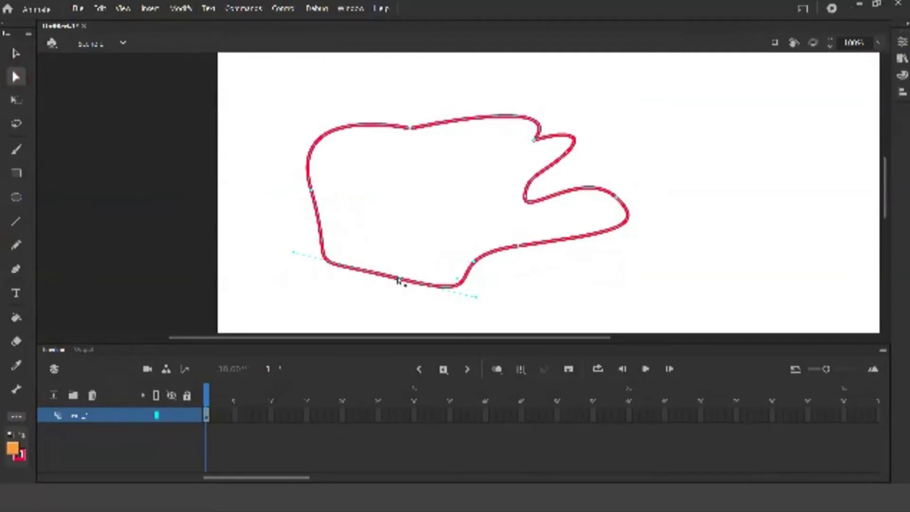
left_click_drag(399, 279, 401, 244)
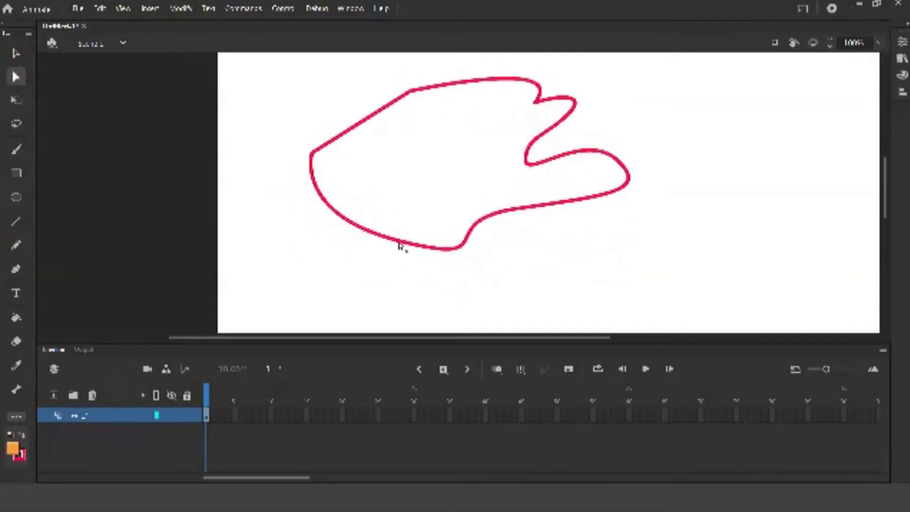
left_click(400, 243)
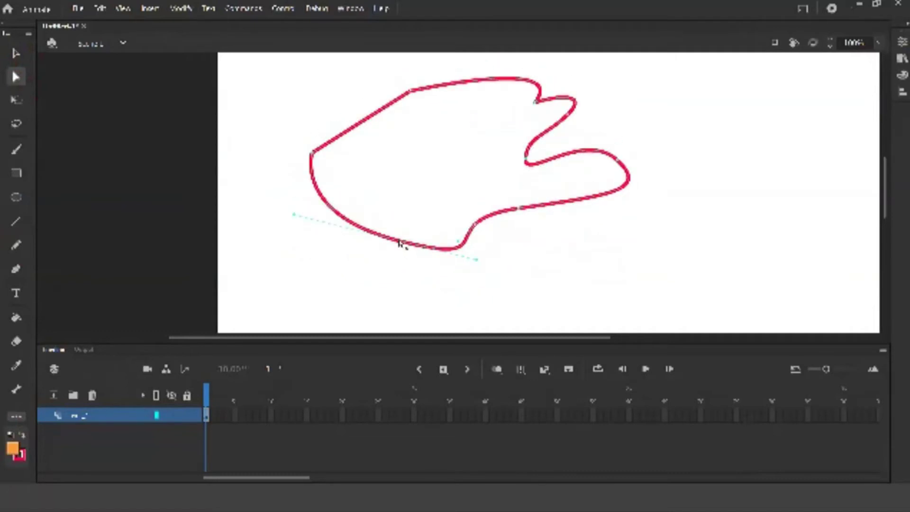
Reshape the outline with the Subselection tool by moving its bottom and lower-right anchor points and adjusting the bottom curve's direction handle
left_click_drag(400, 244, 296, 276)
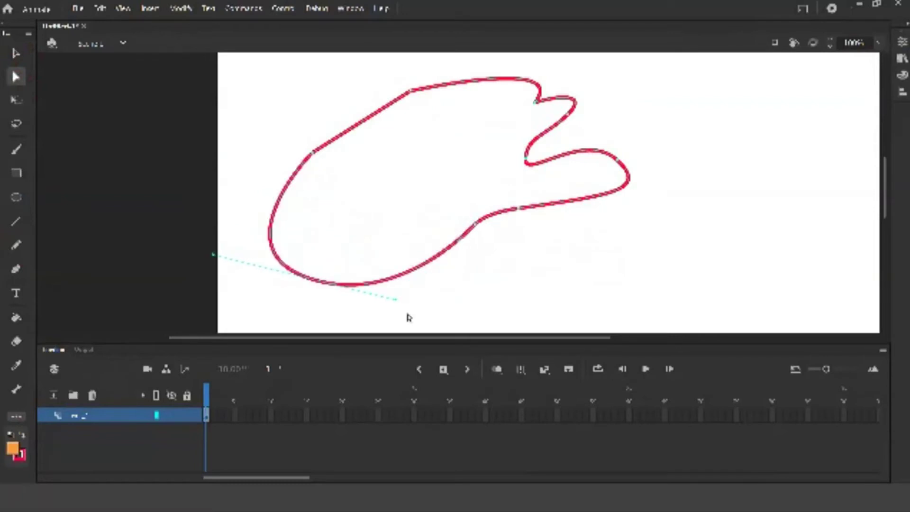
left_click_drag(397, 297, 445, 255)
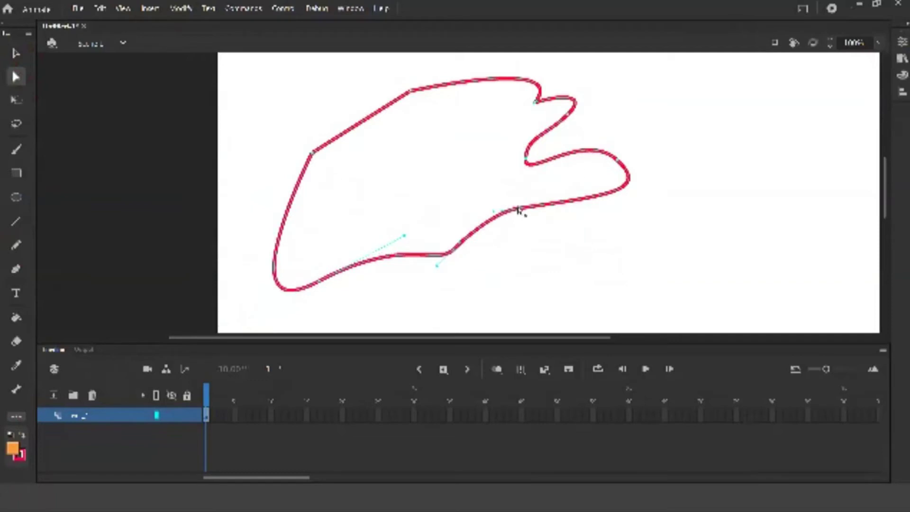
left_click_drag(518, 209, 579, 250)
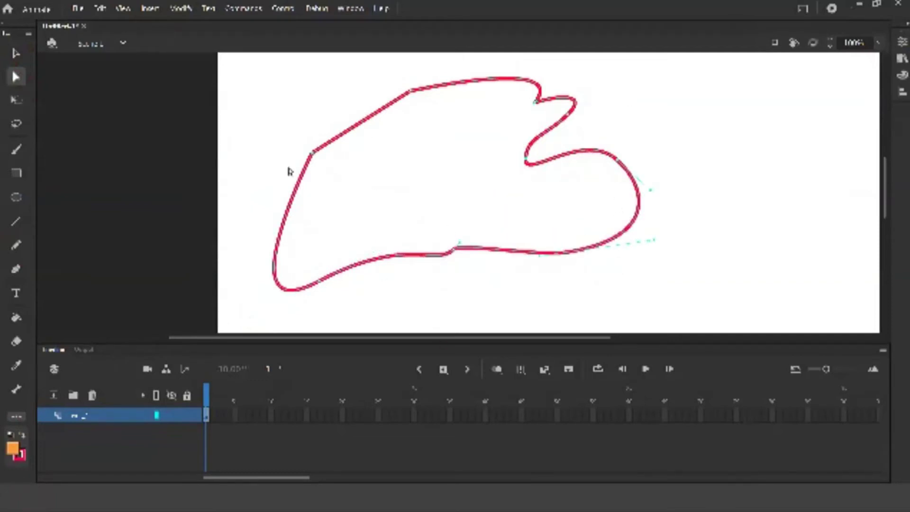
Use the Selection tool to move the whole outline horizontally toward the right side of the stage
left_click(16, 53)
left_click(15, 53)
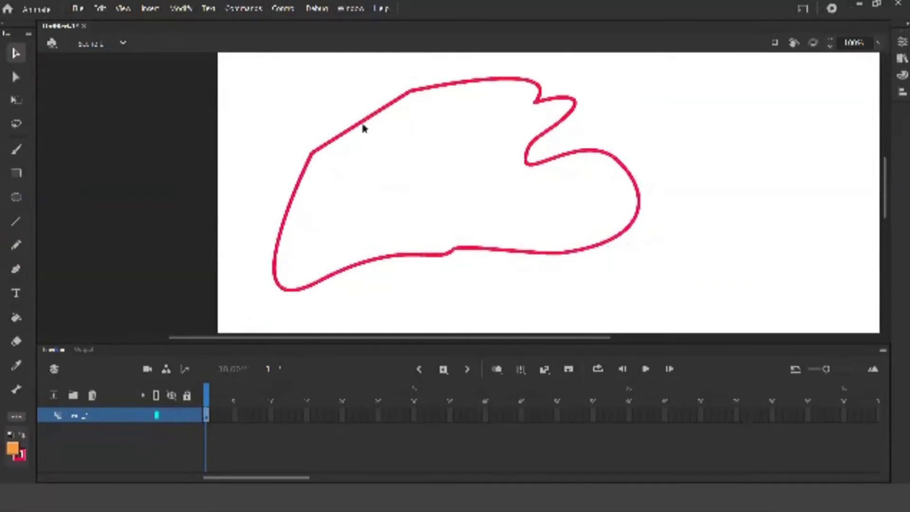
left_click(361, 124)
left_click_drag(362, 123, 509, 123)
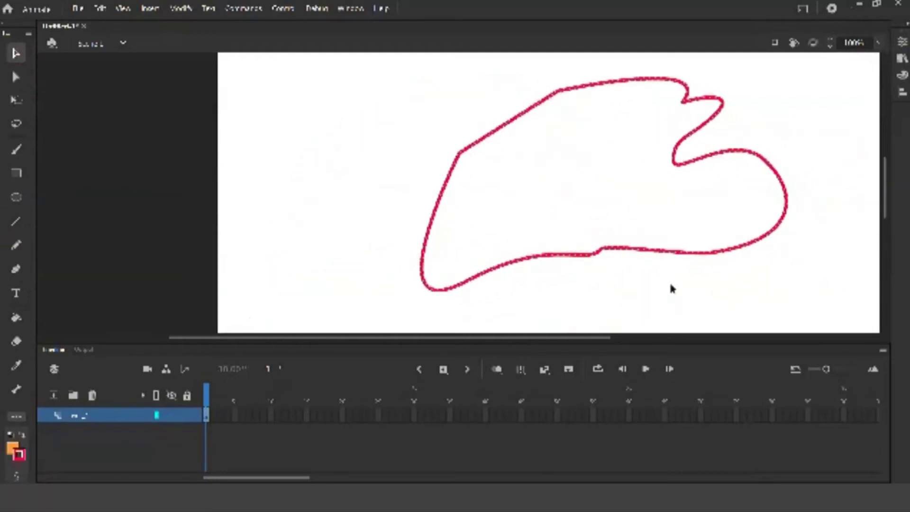
Try pulling the straight upper-left segment away from the outline and deleting it, and undo both changes
left_click(516, 122)
left_click_drag(515, 121, 591, 183)
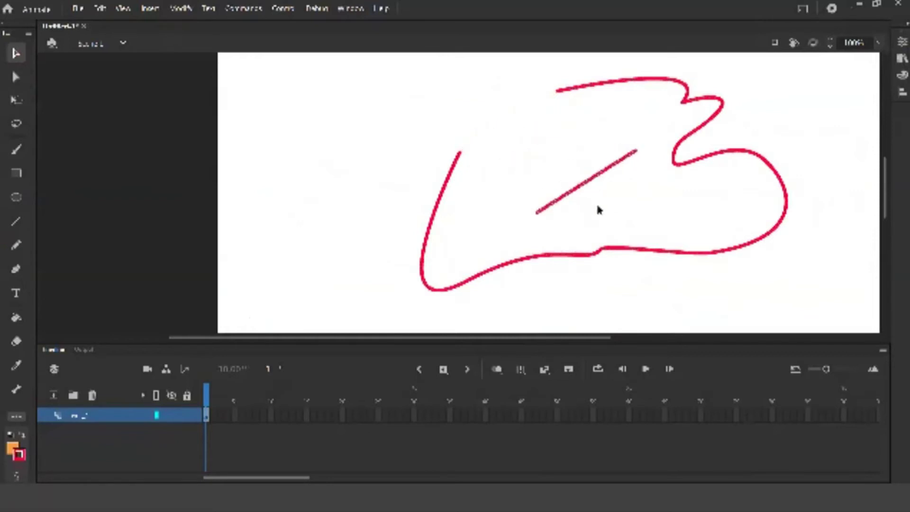
key("Delete")
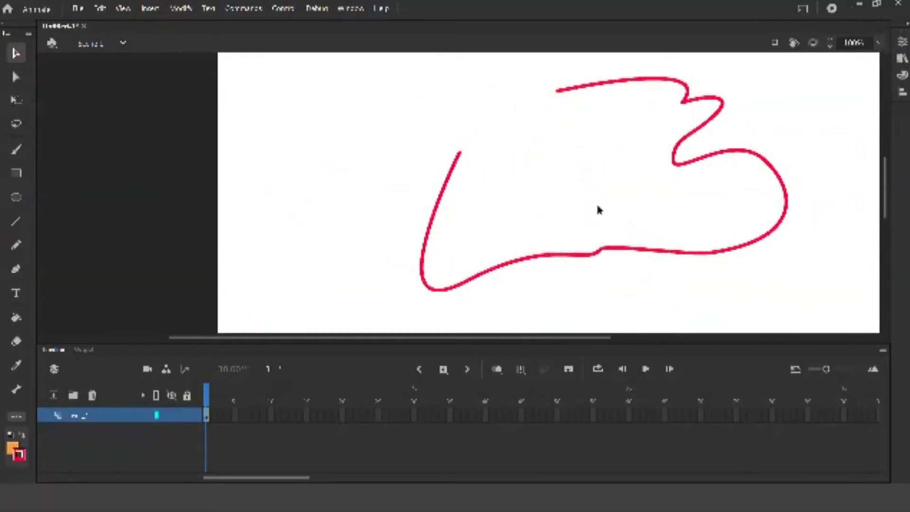
key("ctrl+z")
key("ctrl+z")
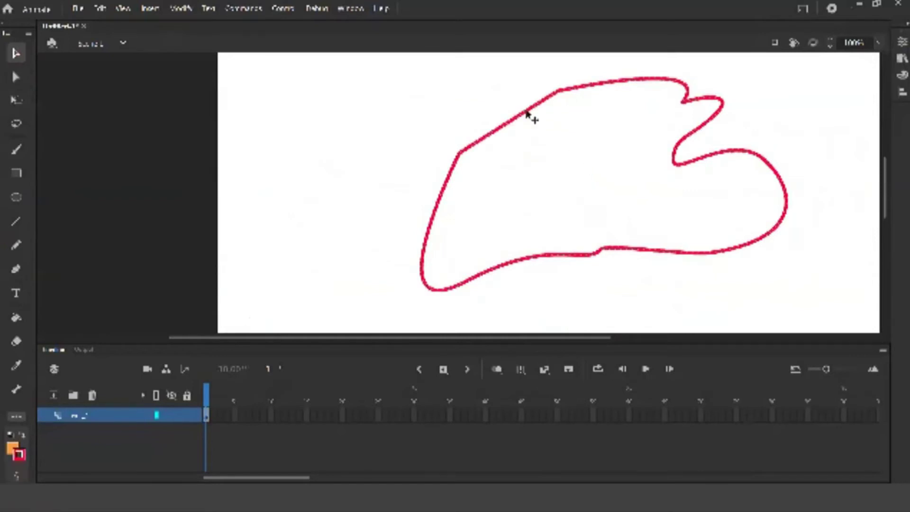
Nudge the outline slightly right and reshape its bottom, inner notch and right side with the Subselection tool
mouse_move(531, 114)
left_mouse_down()
mouse_move(543, 124)
mouse_move(540, 113)
left_mouse_up()
left_click(16, 77)
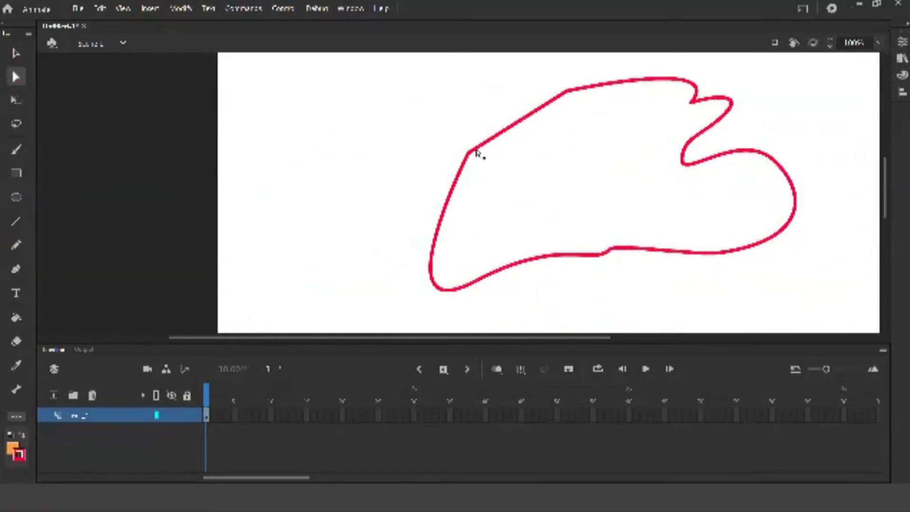
left_click(473, 151)
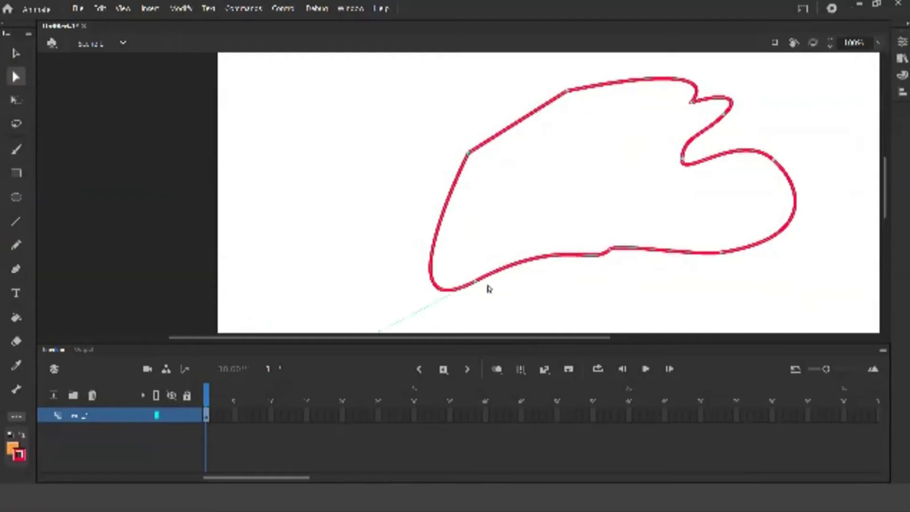
left_click_drag(476, 285, 628, 218)
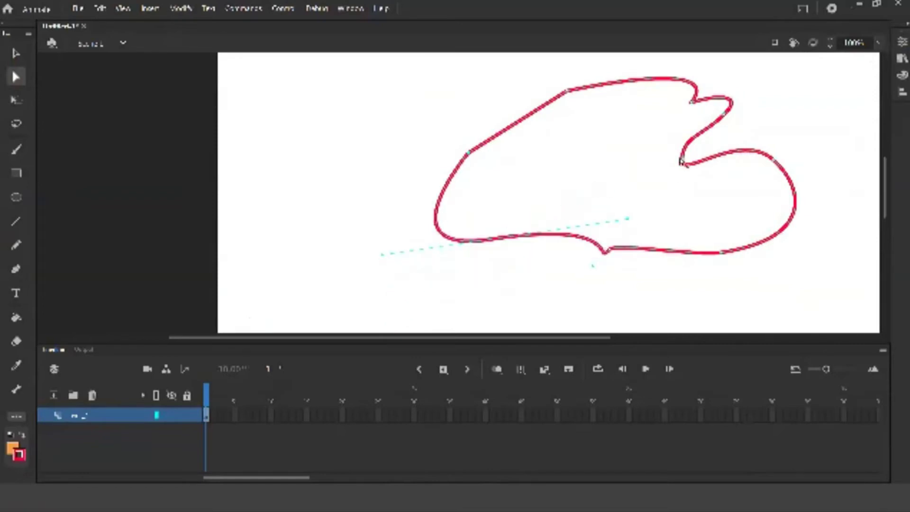
left_click_drag(681, 162, 632, 168)
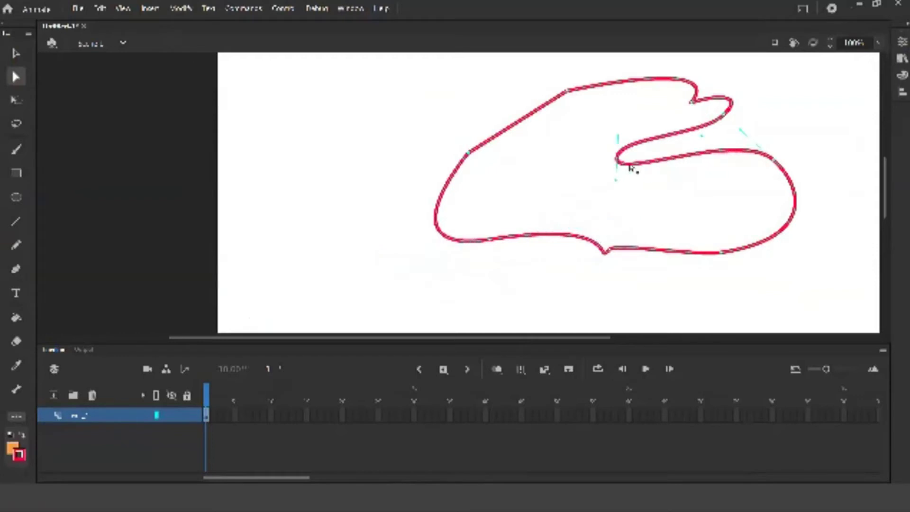
left_click_drag(742, 132, 788, 115)
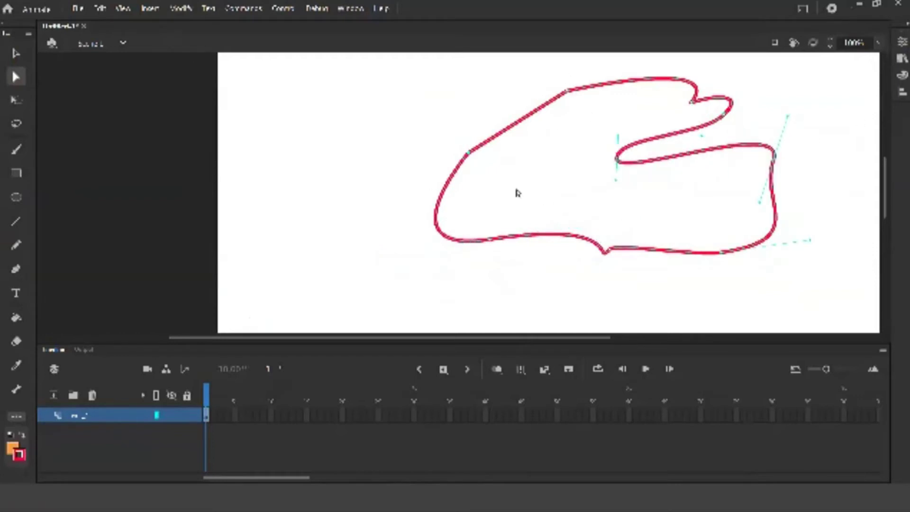
Delete the outline from the stage and return to the Selection tool
key("Delete")
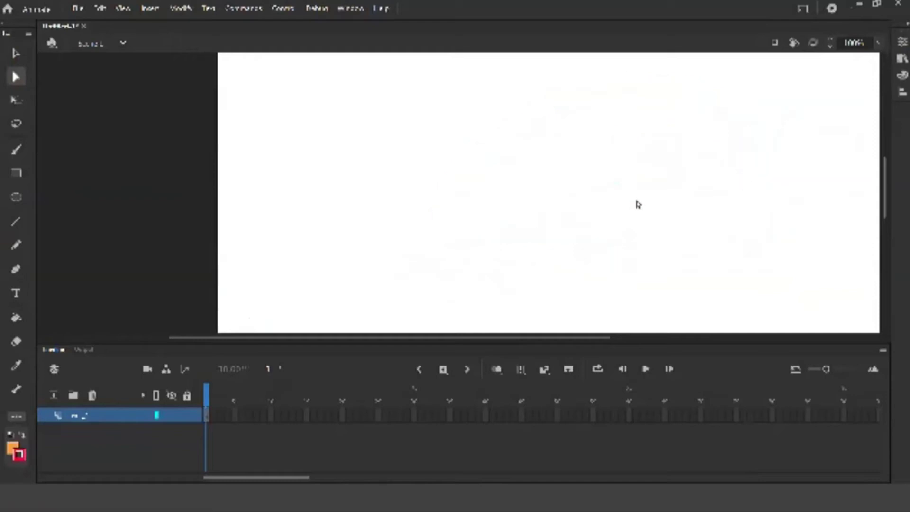
left_click(16, 53)
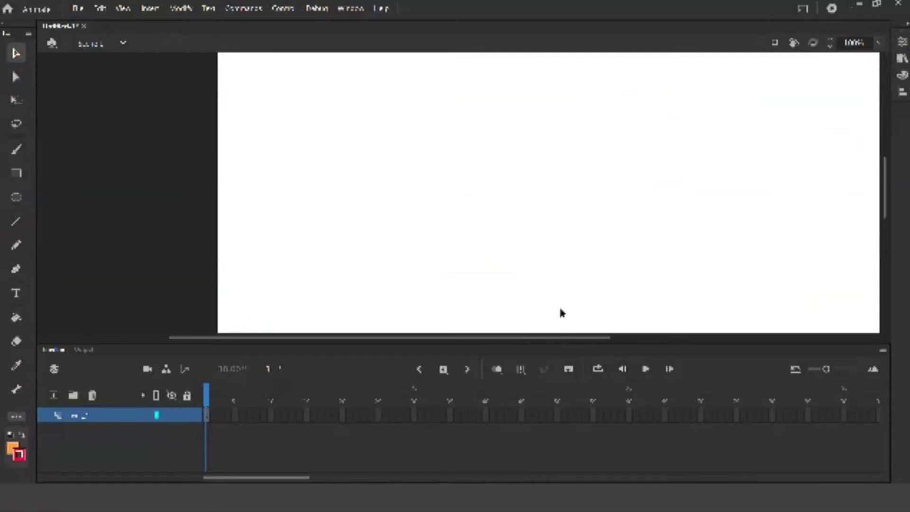
Start an import to the stage and browse the external drive to the Postgraduate folder
key("ctrl+minus")
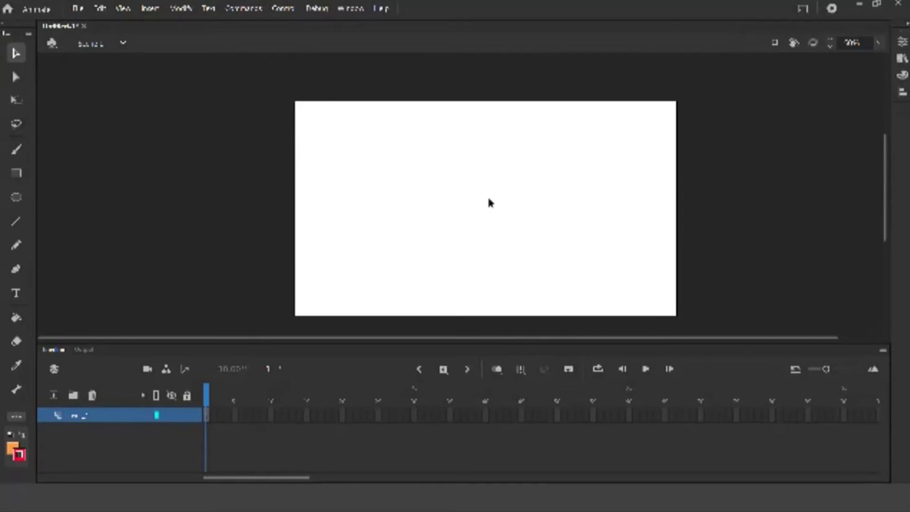
left_click(77, 9)
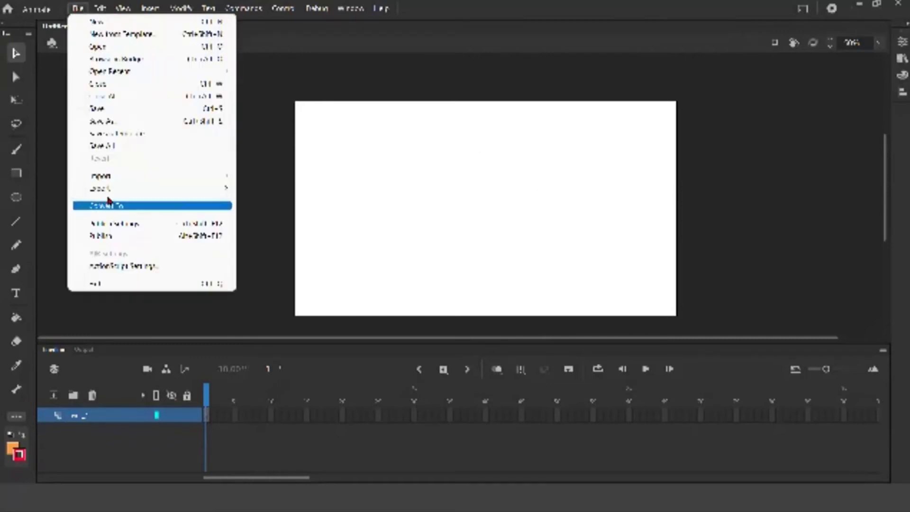
mouse_move(126, 179)
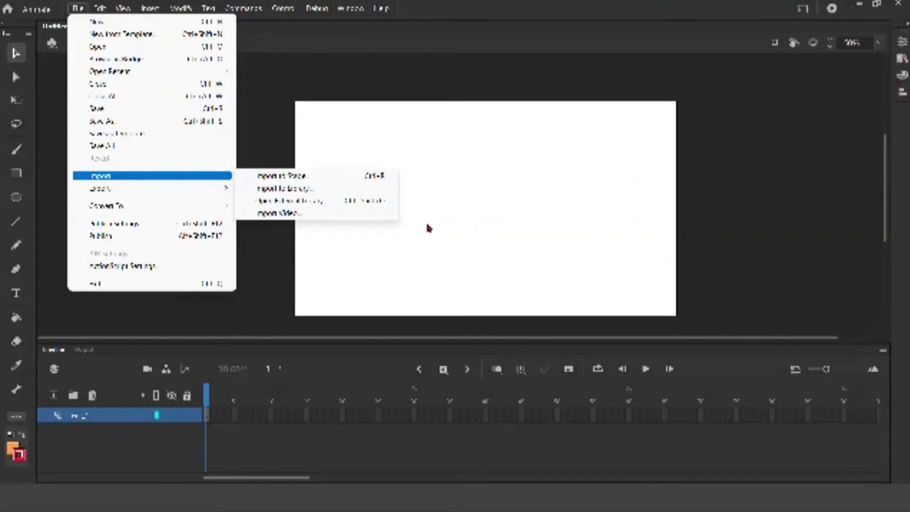
left_click(282, 177)
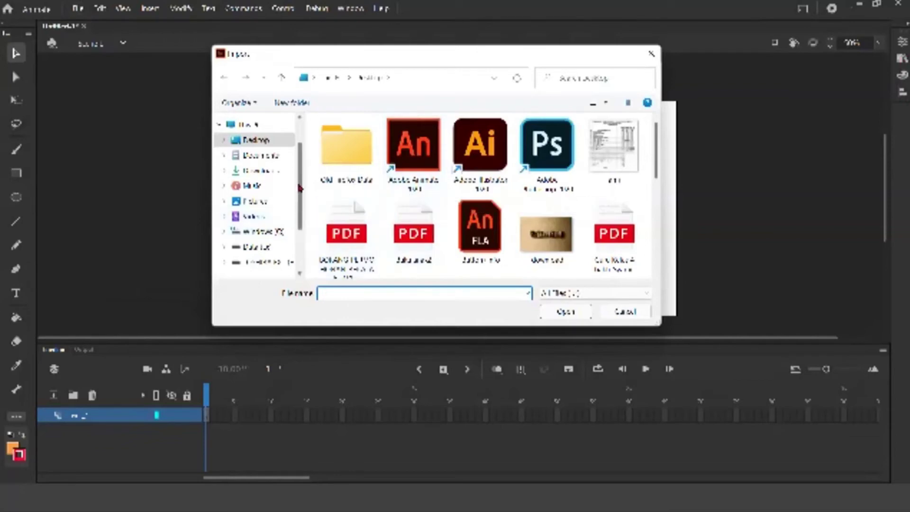
scroll(300, 214, "down", 1)
scroll(301, 214, "down", 1)
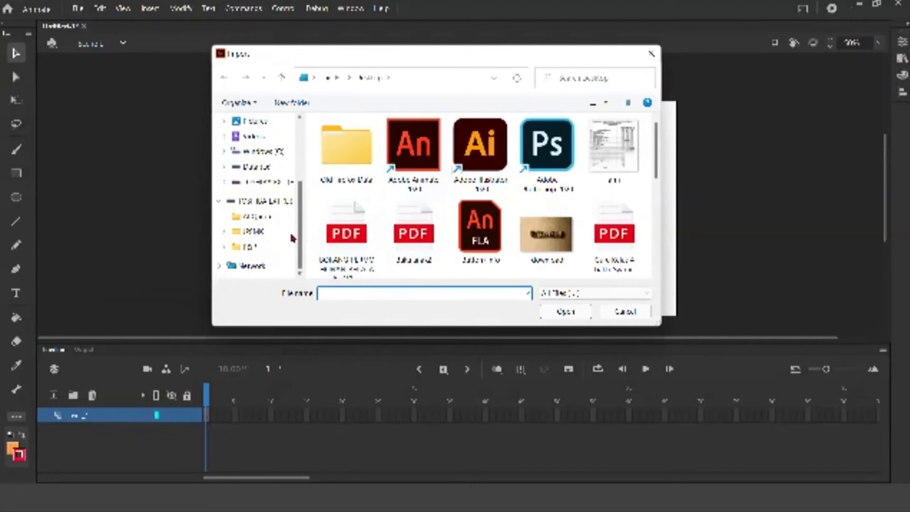
left_click(264, 245)
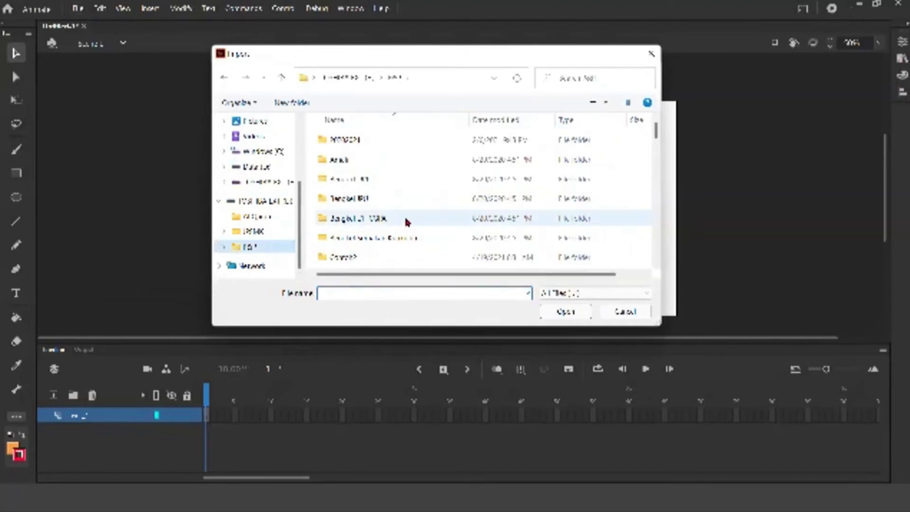
scroll(387, 238, "down", 3)
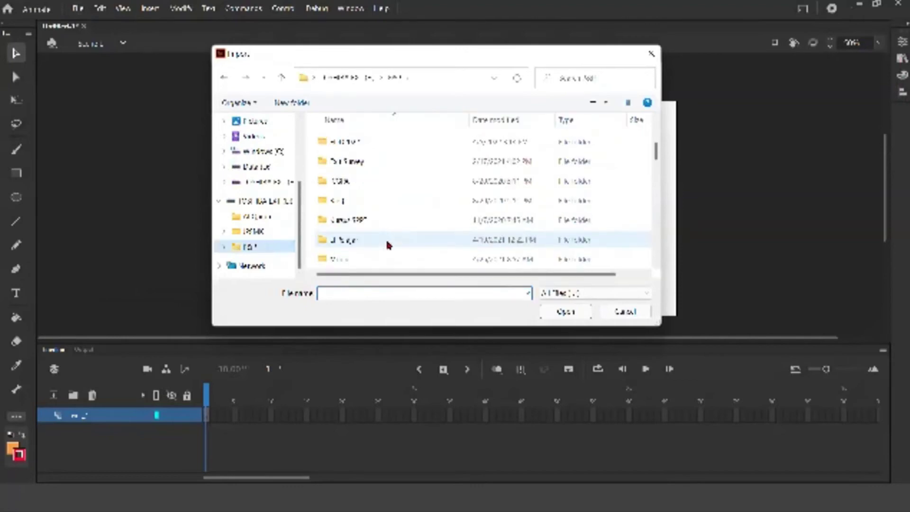
scroll(387, 233, "down", 2)
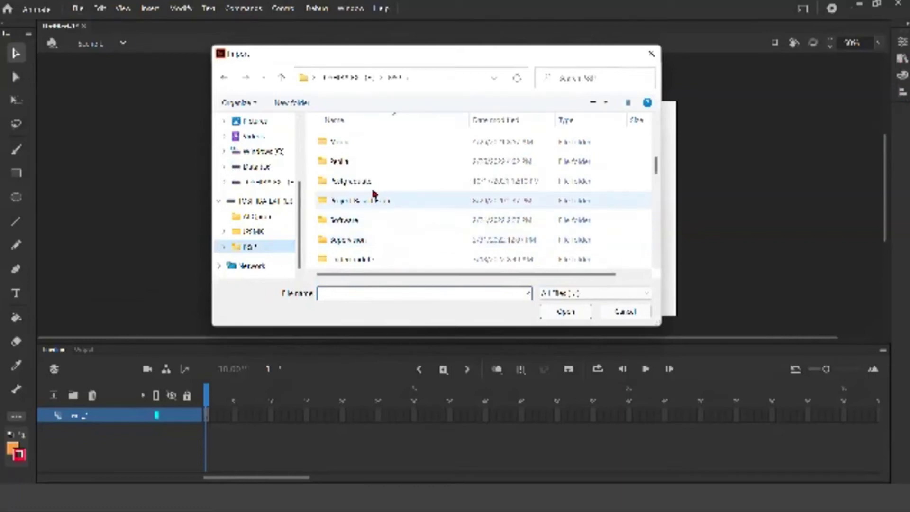
double_click(372, 183)
Browse through the animation course folder and its hands-on subfolder to the Trace folder
scroll(404, 245, "down", 5)
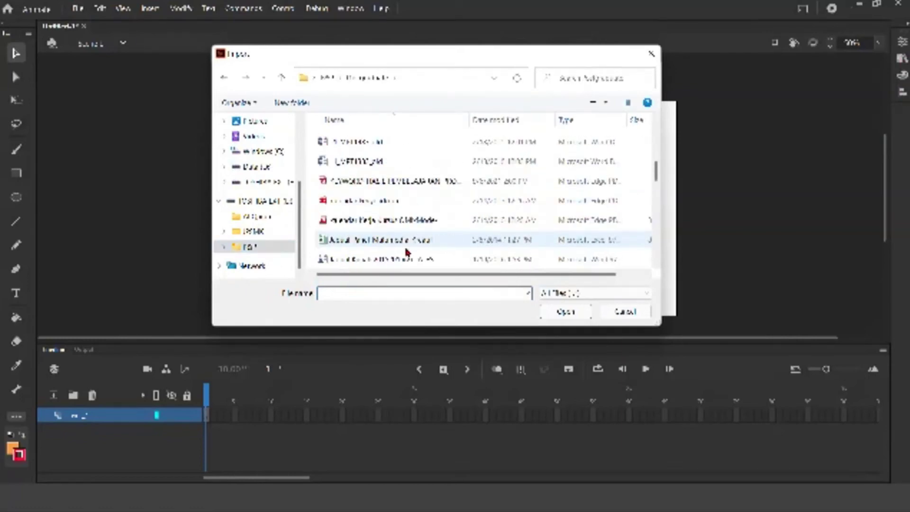
scroll(404, 251, "down", 3)
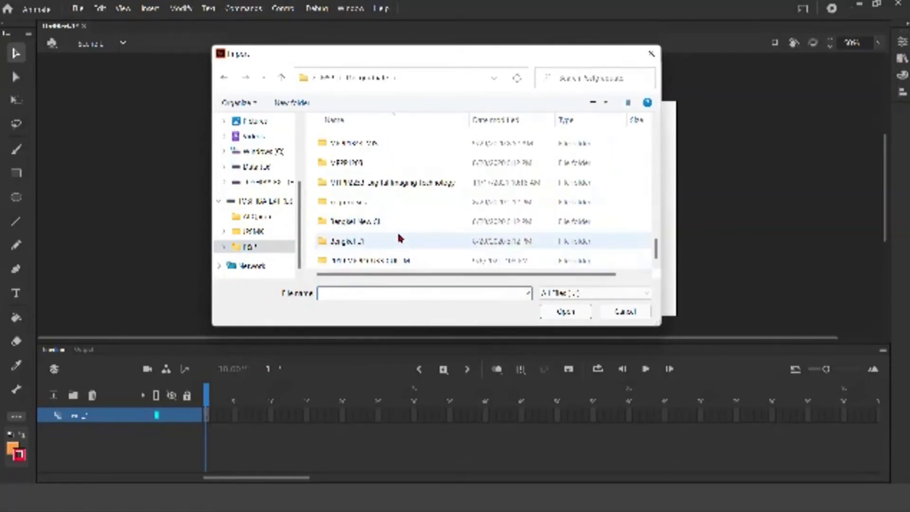
scroll(385, 212, "up", 1)
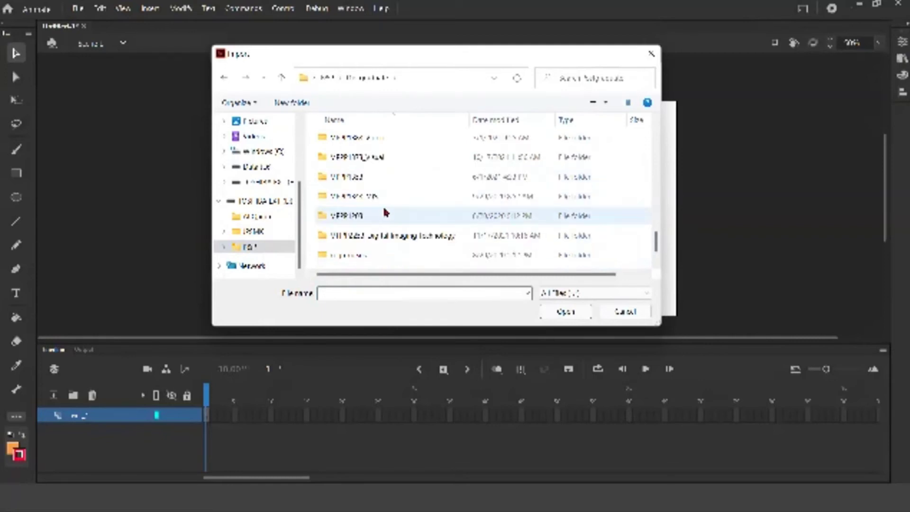
scroll(382, 164, "up", 1)
left_click(385, 177)
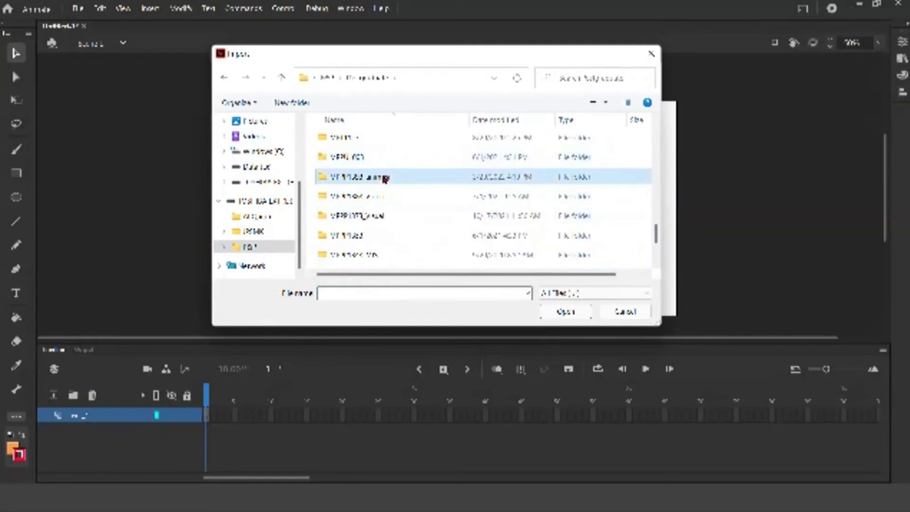
scroll(393, 189, "up", 1)
double_click(363, 242)
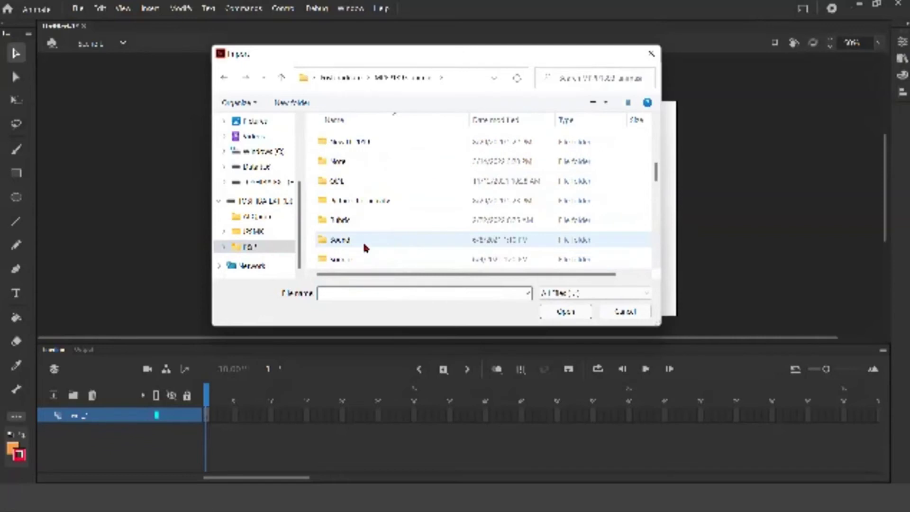
scroll(380, 233, "down", 2)
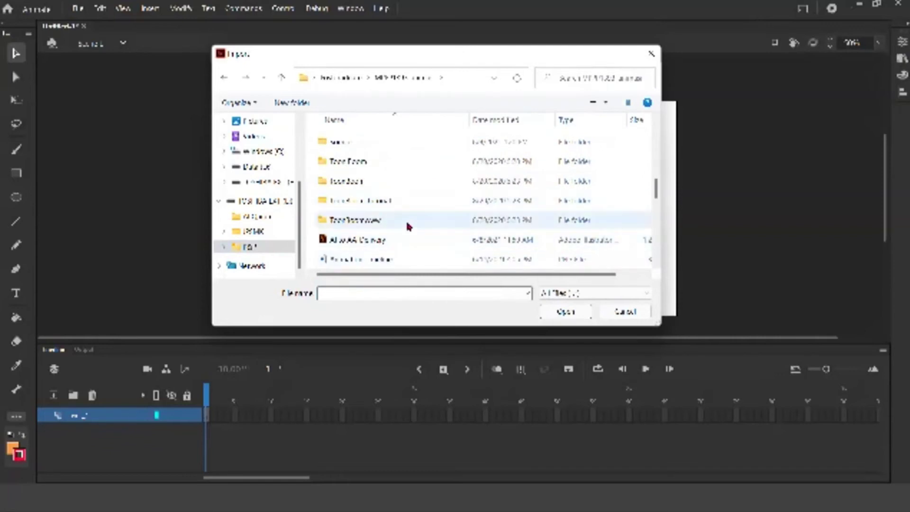
scroll(399, 227, "up", 2)
double_click(396, 246)
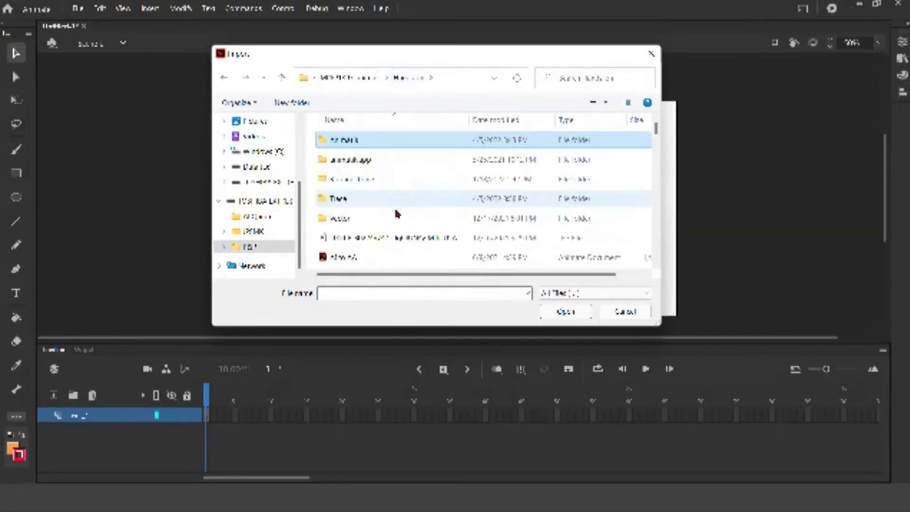
double_click(354, 199)
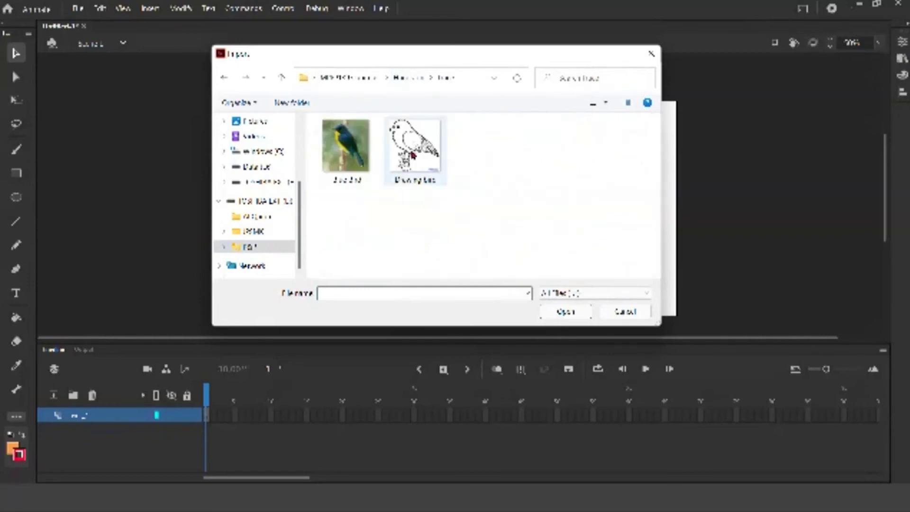
Import both bird images, the colour photo and the line drawing, from the Trace folder onto the stage
left_click(412, 155)
left_click_drag(495, 222, 363, 133)
left_click(566, 312)
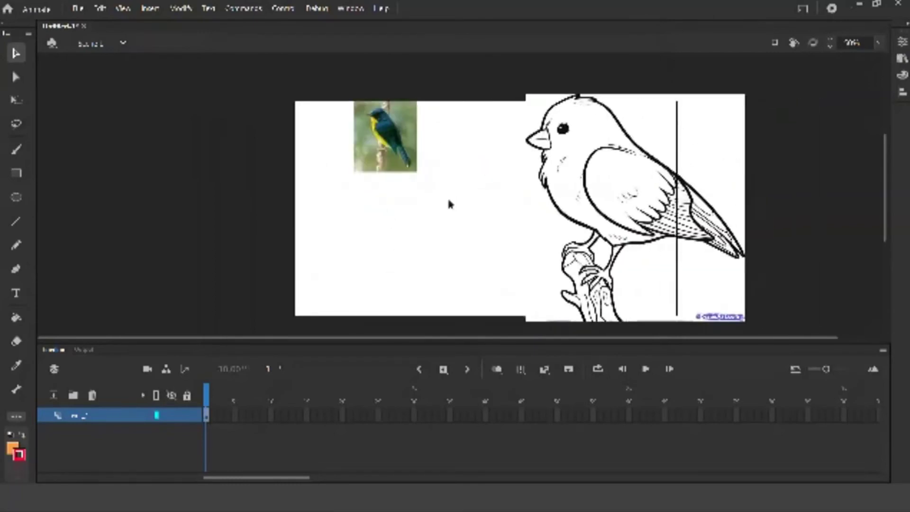
Move the bird line drawing left onto the stage and delete the small bird photo
left_click_drag(391, 158, 410, 207)
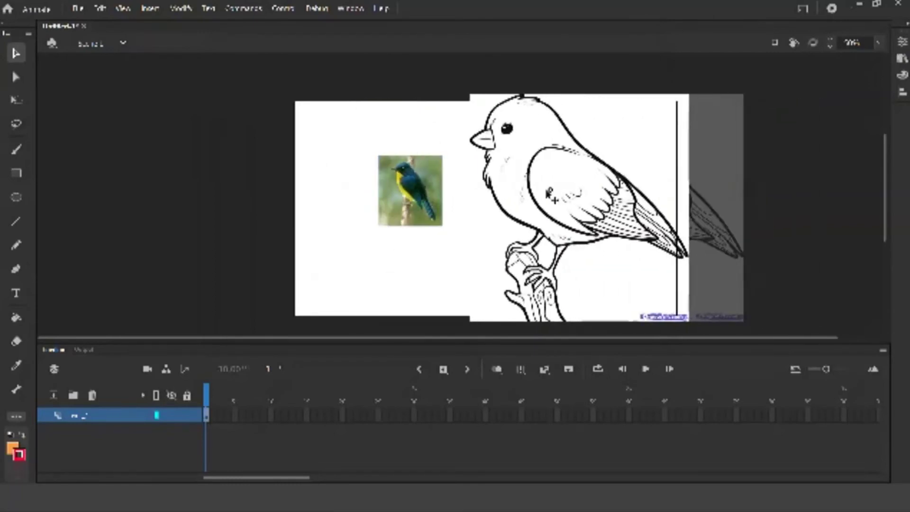
left_click(410, 207)
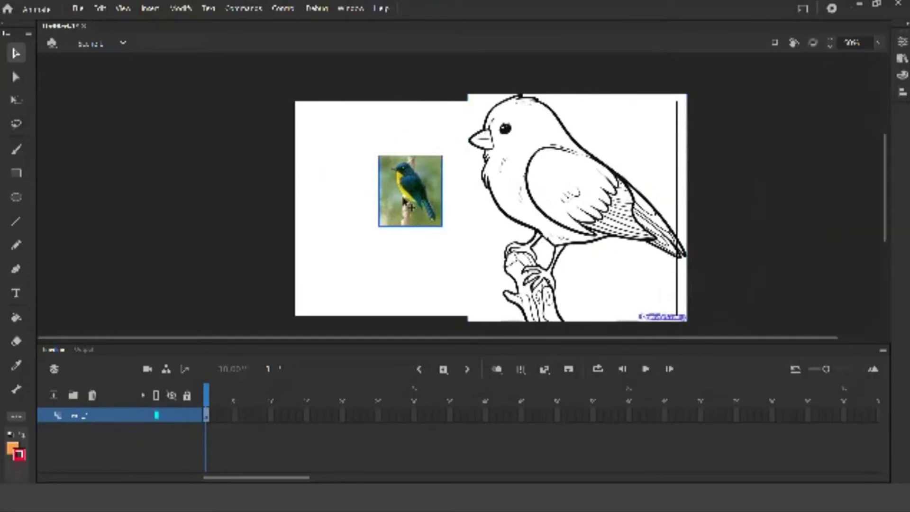
key("Delete")
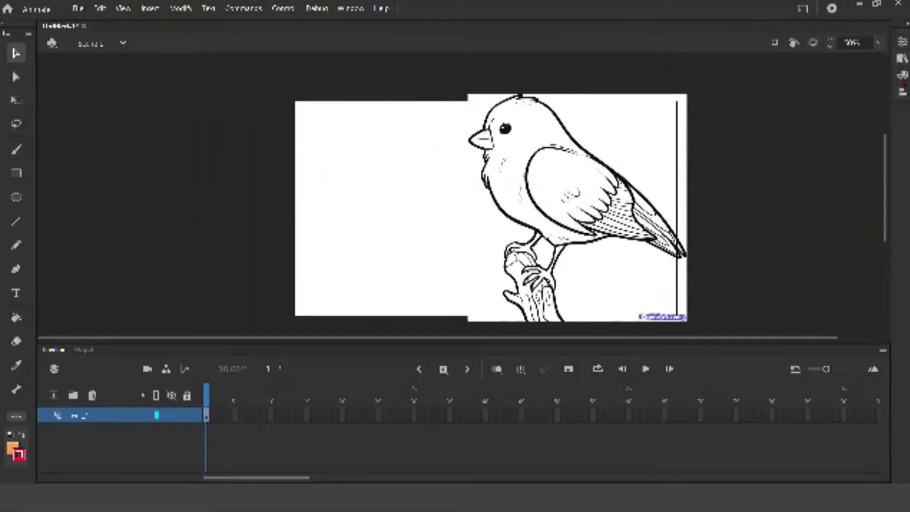
Scale the bird line drawing down with Free Transform so it fits inside the white stage, and place it near the centre
left_click(902, 59)
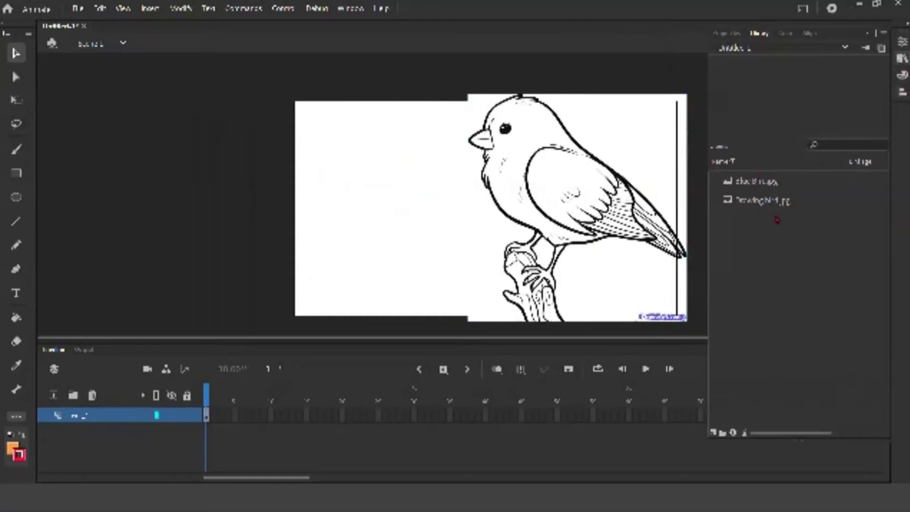
left_click(564, 200)
left_click_drag(526, 202, 490, 201)
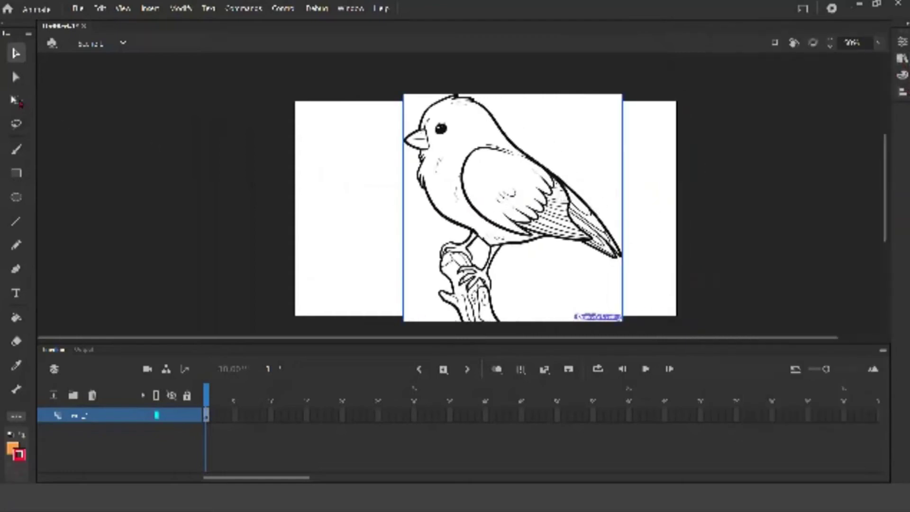
key("q")
left_click_drag(624, 93, 588, 136)
left_click_drag(519, 204, 494, 204)
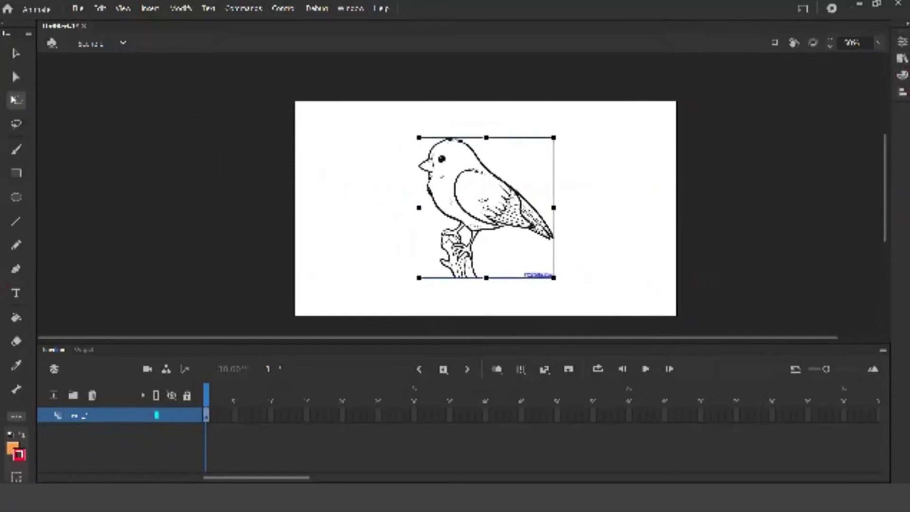
Start Trace Bitmap on the bird line drawing and set the colour threshold to 8
left_click(16, 317)
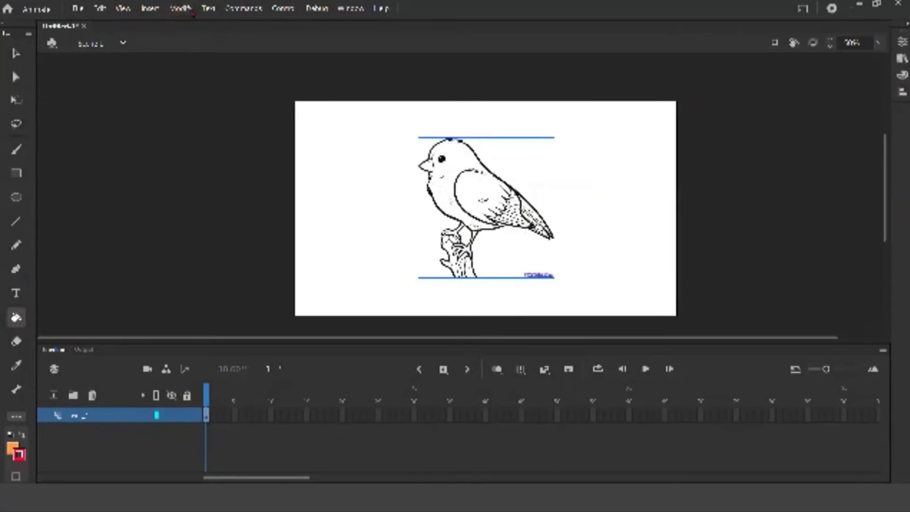
left_click(175, 9)
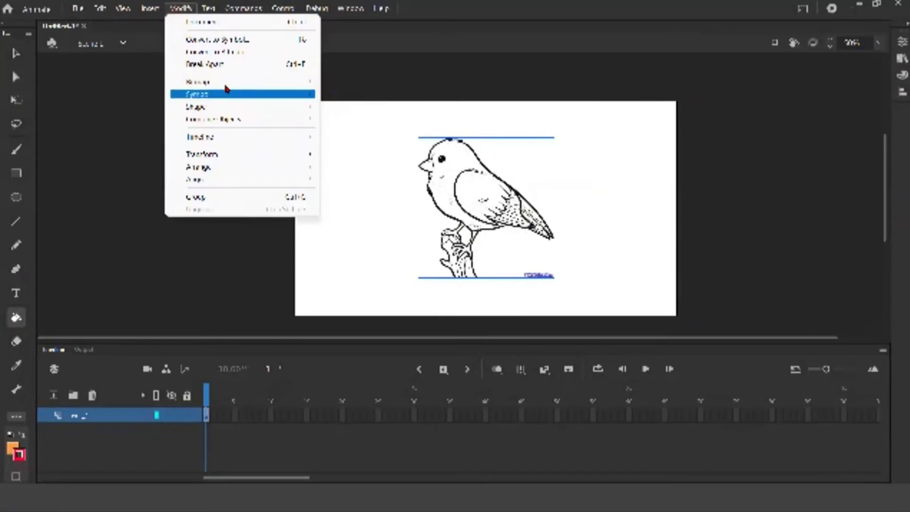
mouse_move(229, 83)
left_click(357, 93)
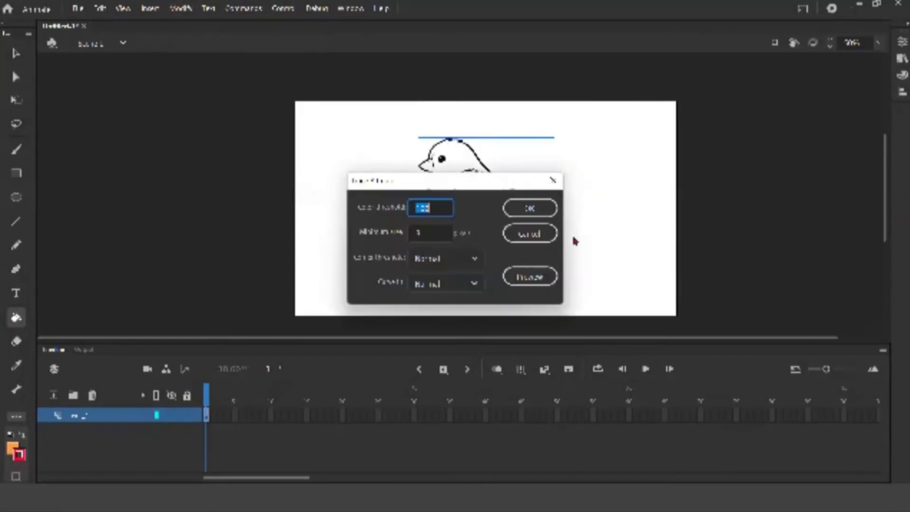
mouse_move(485, 188)
left_mouse_down()
mouse_move(662, 189)
mouse_move(734, 167)
left_mouse_up()
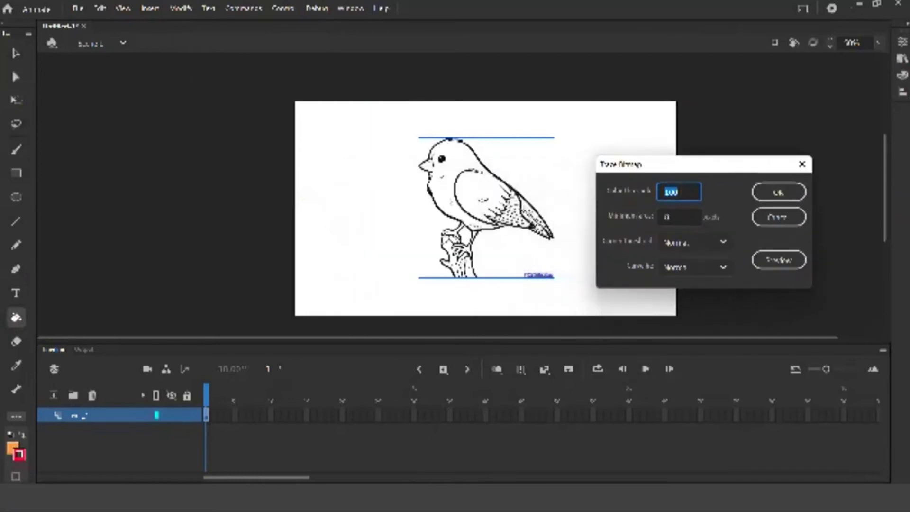
type("8")
Set the corner threshold to Many Corners and the curve fit to Very Smooth, and run the bitmap trace
left_click(709, 243)
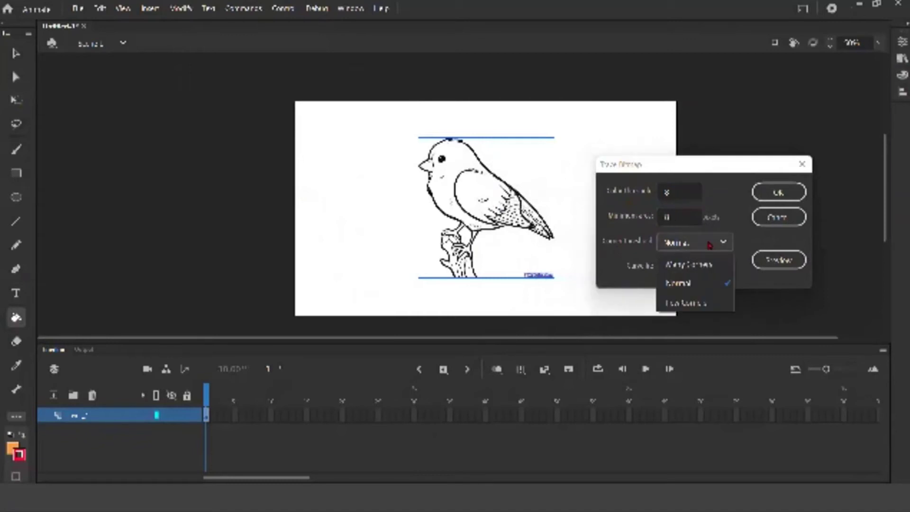
left_click(700, 302)
left_click(703, 244)
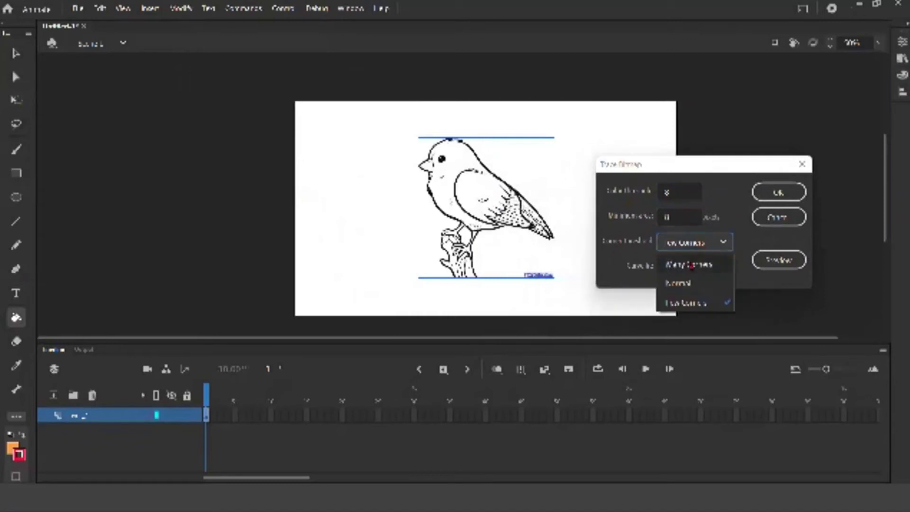
left_click(693, 264)
left_click(693, 269)
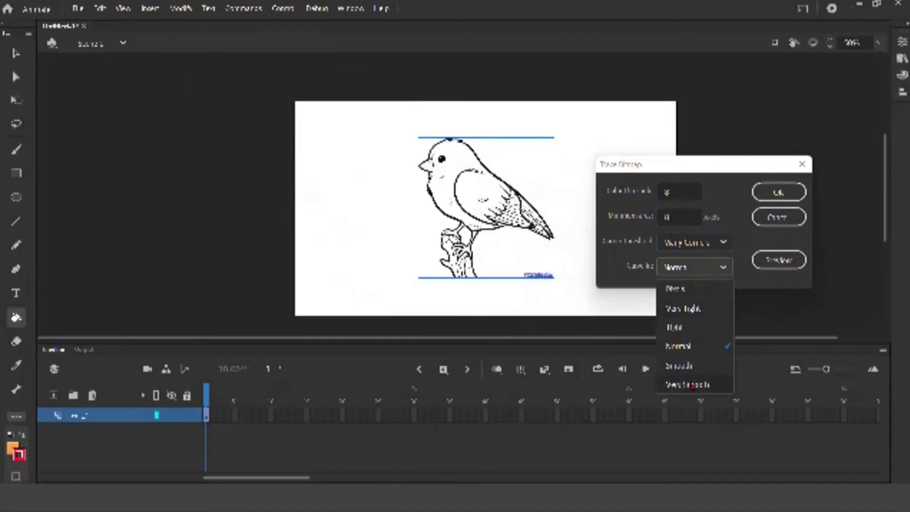
left_click(693, 385)
left_click(778, 193)
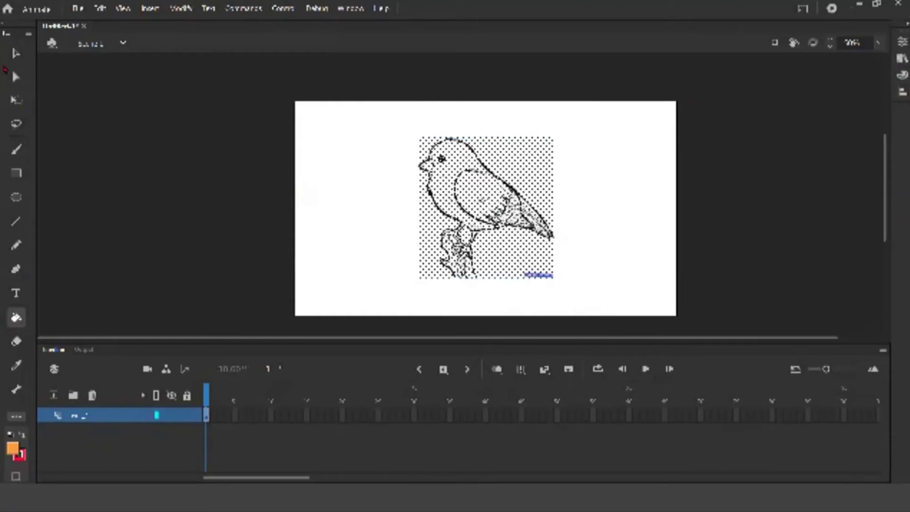
Select and deselect individual traced areas around the bird to examine how the bitmap was split into shapes
left_click(16, 52)
key("ctrl+shift+a")
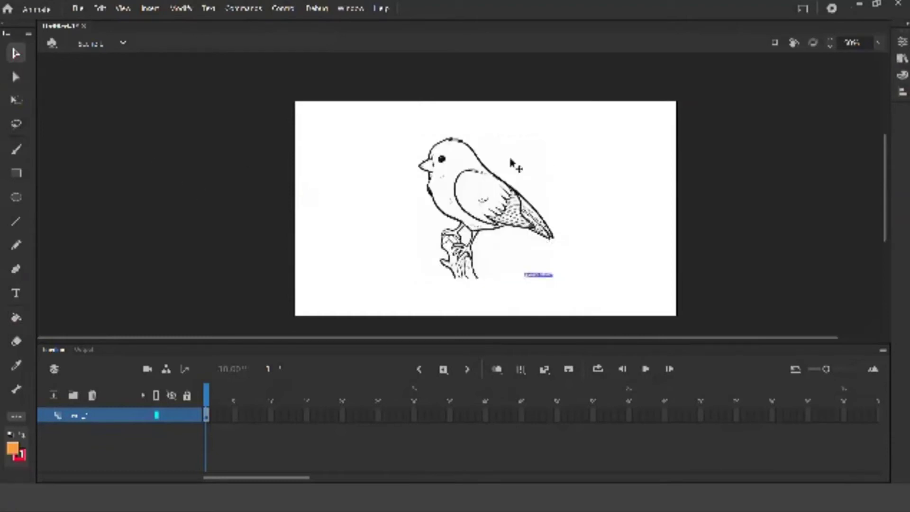
left_click(514, 162)
key("ctrl+shift+a")
left_click(506, 242)
left_click(435, 223)
left_click(436, 224)
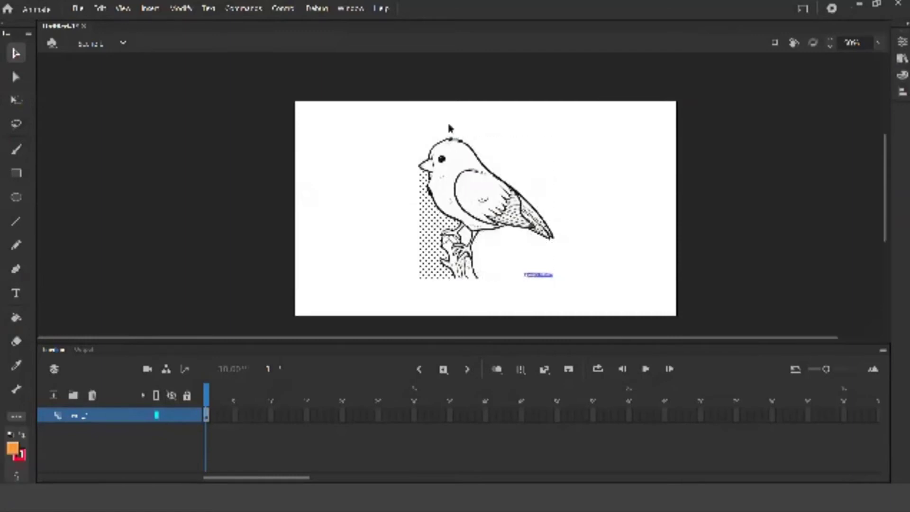
key("ctrl+shift+a")
left_click(431, 144)
key("ctrl+shift+a")
left_click(476, 147)
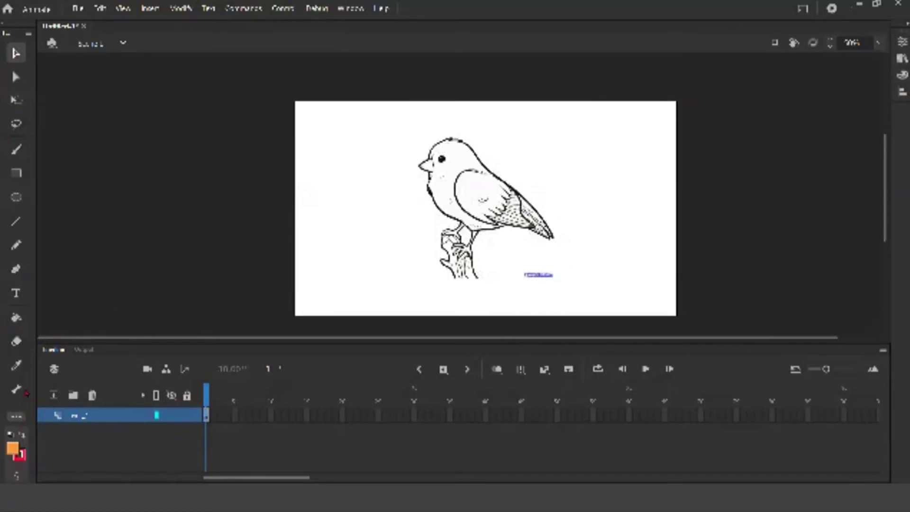
Fill the traced bird's head, body and wing with orange using the Paint Bucket
left_click(15, 317)
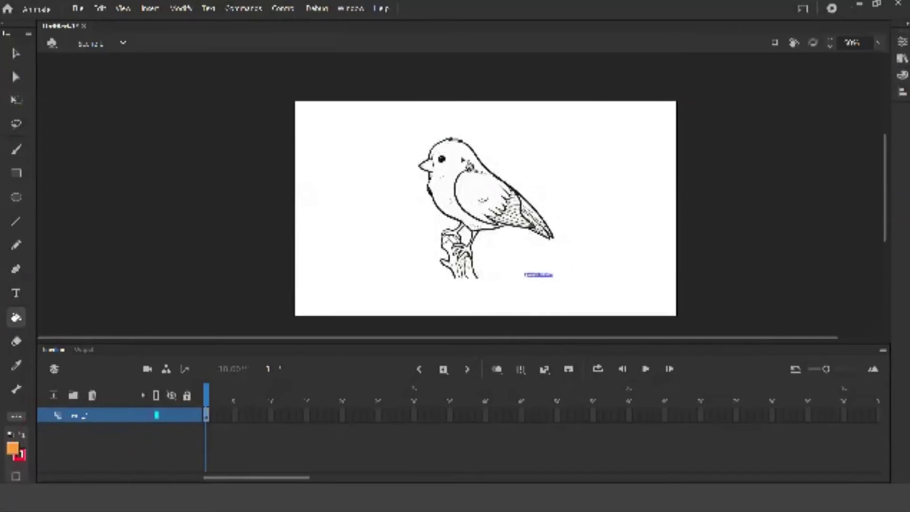
left_click(468, 167)
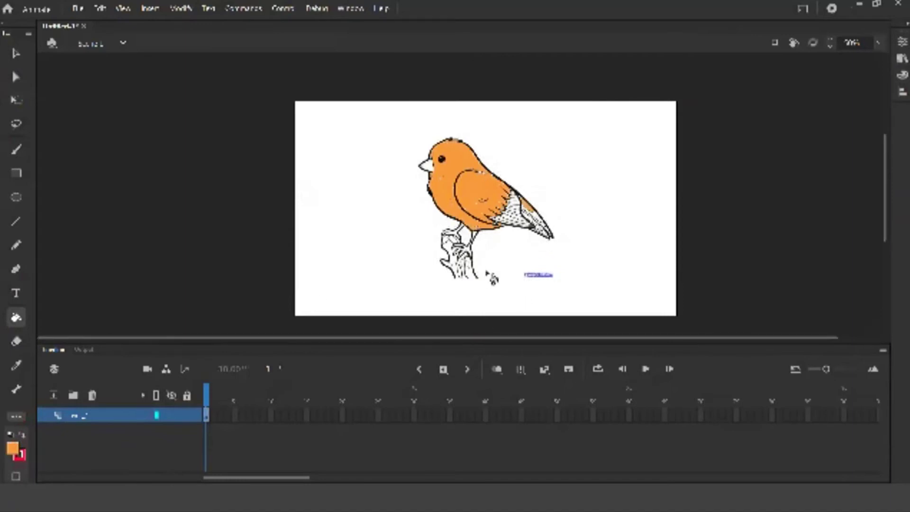
key("ctrl+equal")
key("ctrl+equal")
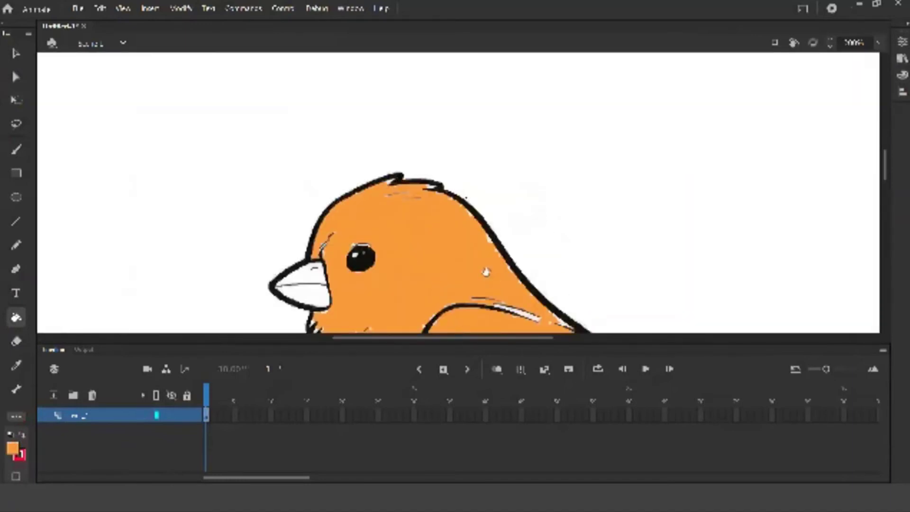
scroll(463, 260, "down", 5)
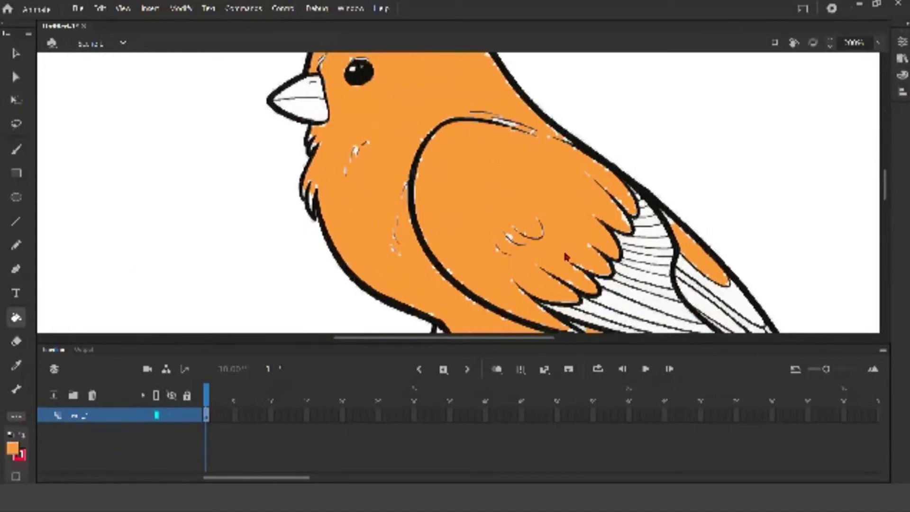
scroll(567, 255, "down", 3)
scroll(525, 232, "up", 6)
scroll(534, 244, "down", 3)
Choose a red fill colour and fill several of the white feather stripes below the wing with it
left_click(14, 446)
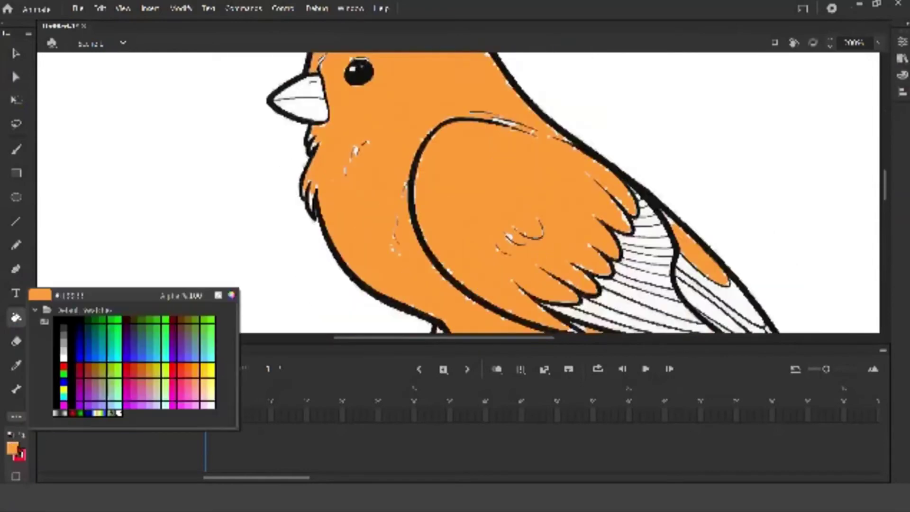
left_click(137, 378)
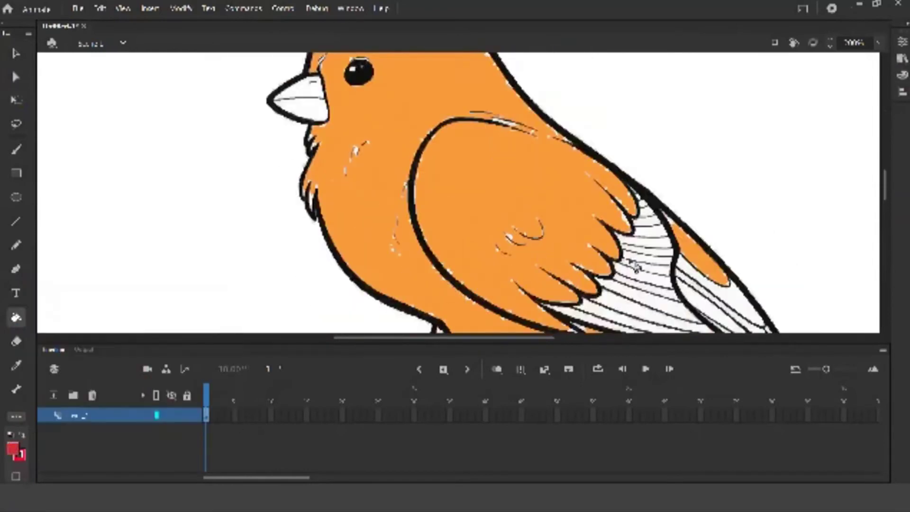
left_click(653, 269)
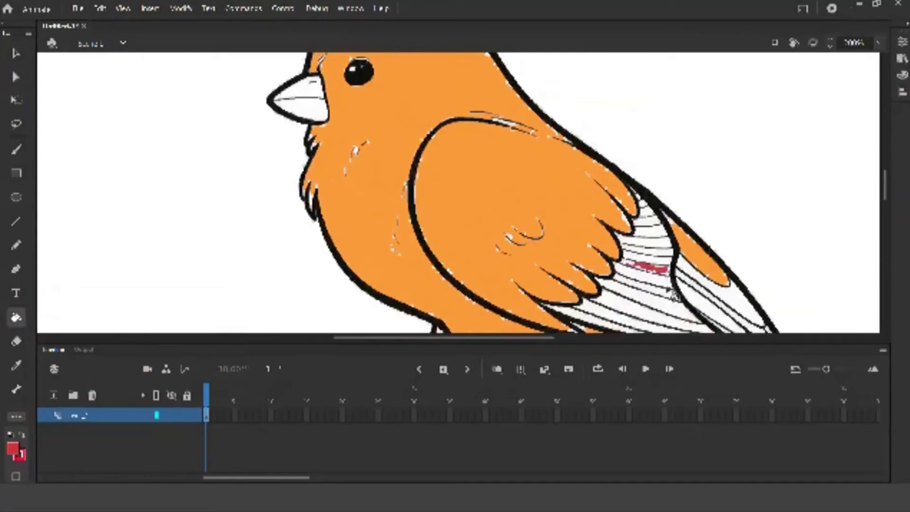
left_click(658, 290)
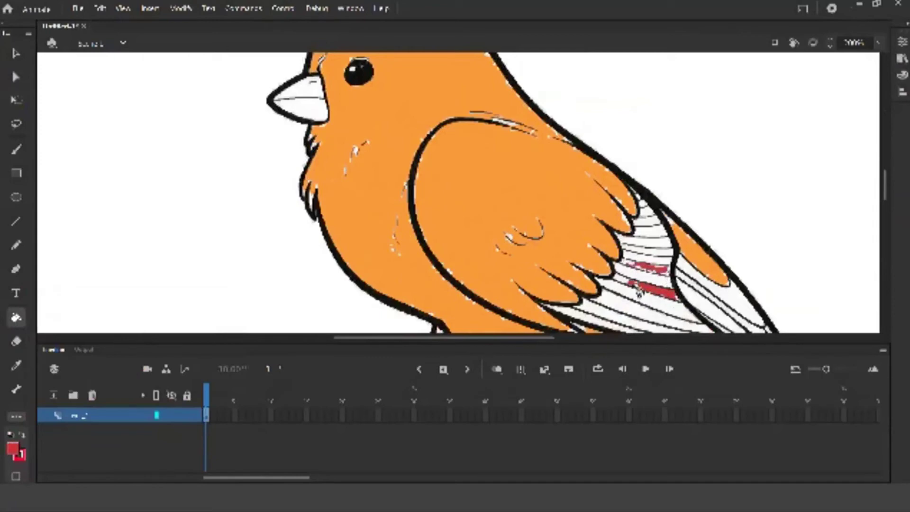
left_click(624, 282)
left_click(651, 317)
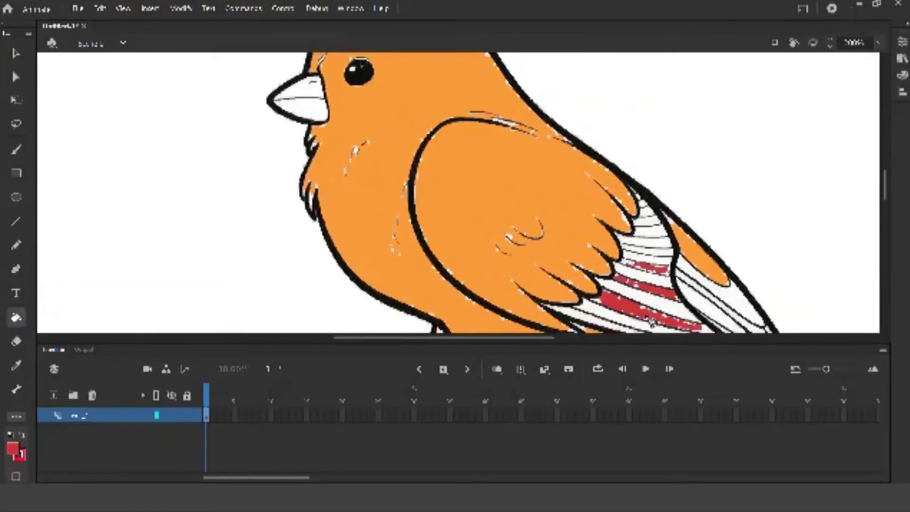
scroll(654, 317, "down", 4)
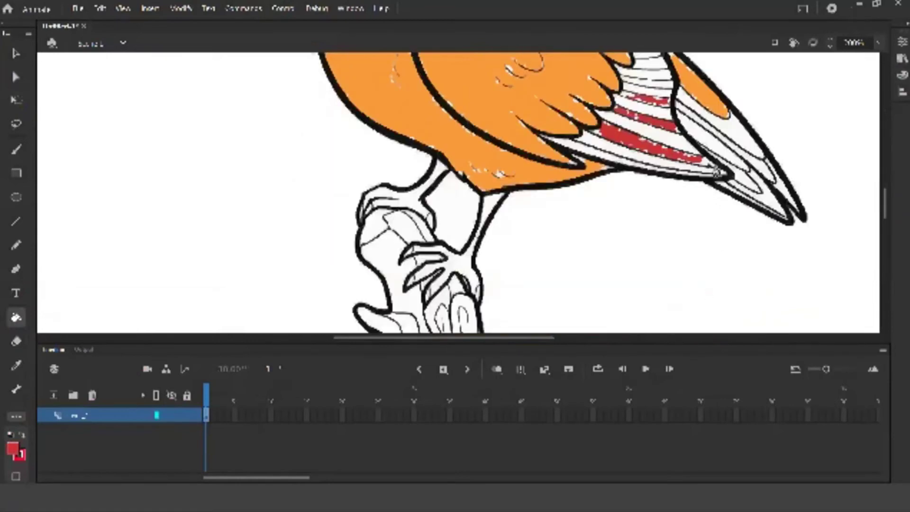
scroll(713, 204, "up", 2)
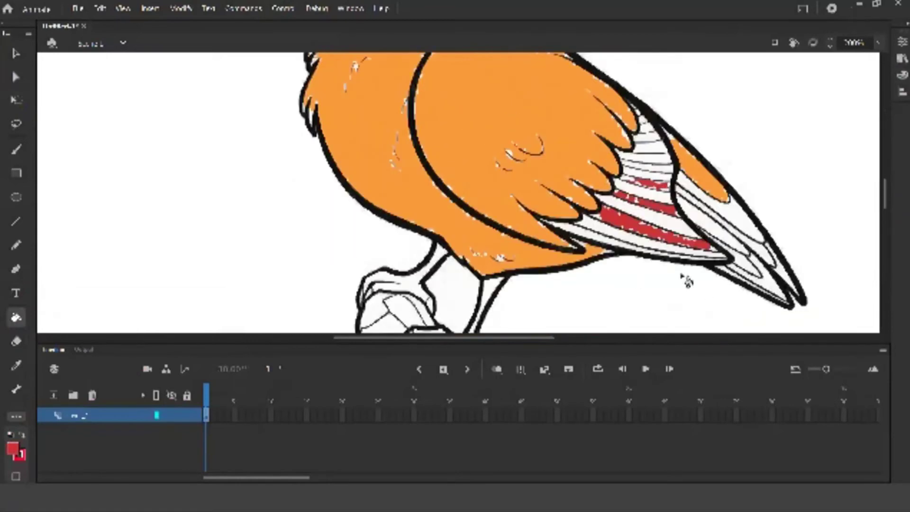
left_click(571, 235)
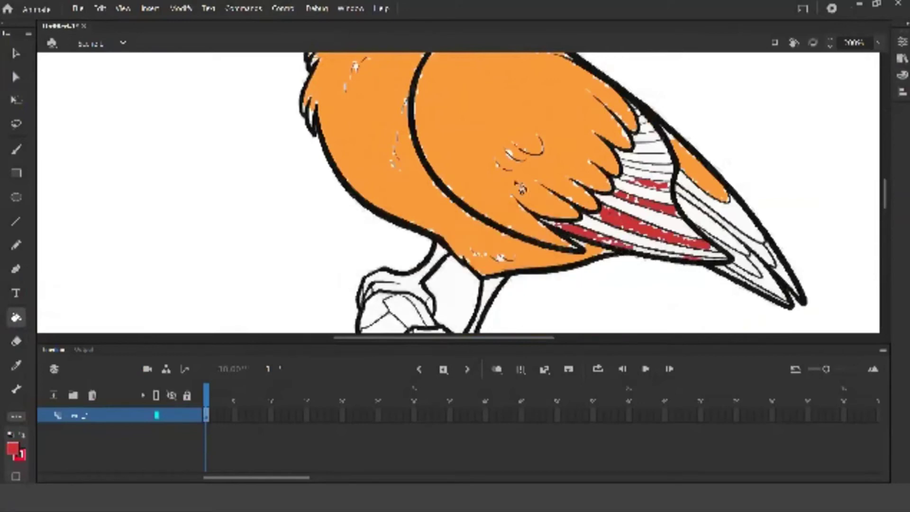
key("ctrl+minus")
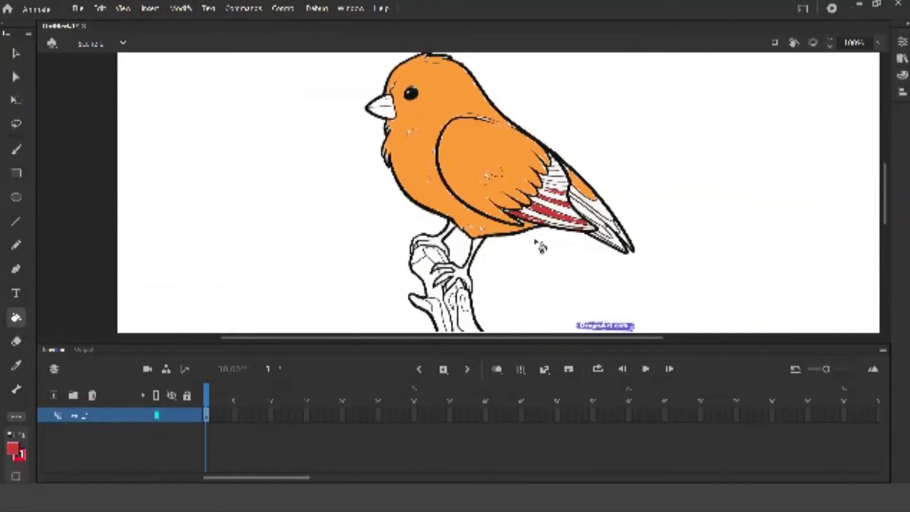
left_click(182, 8)
mouse_move(240, 84)
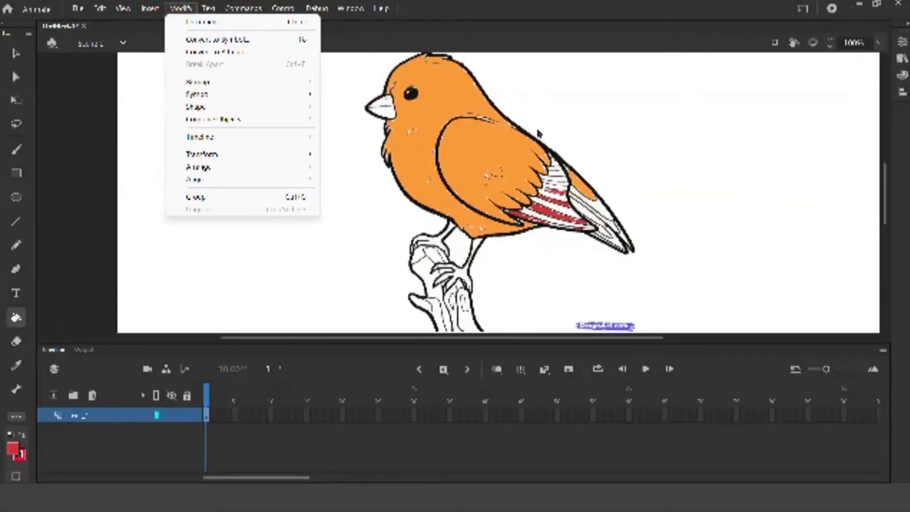
left_click(17, 47)
key("v")
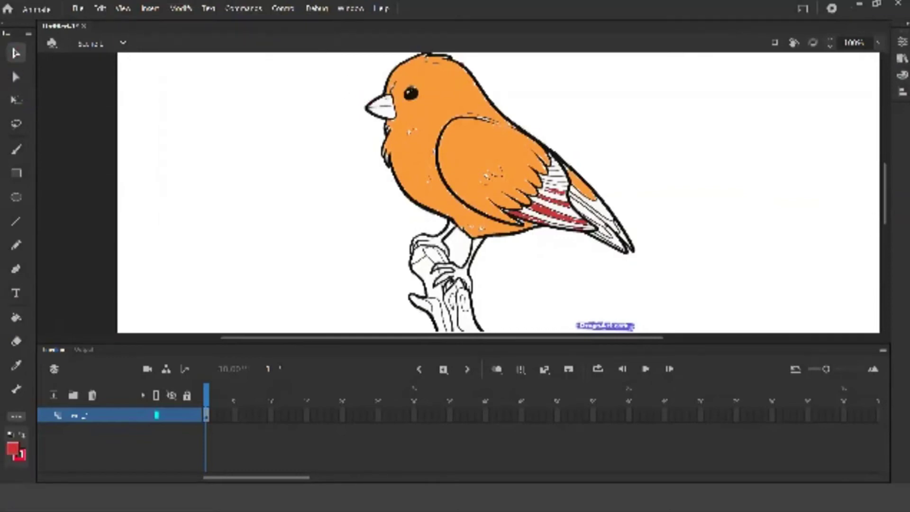
Choose a dark brownish-red fill colour and fill the main sections of the branch with the Paint Bucket
left_click(19, 454)
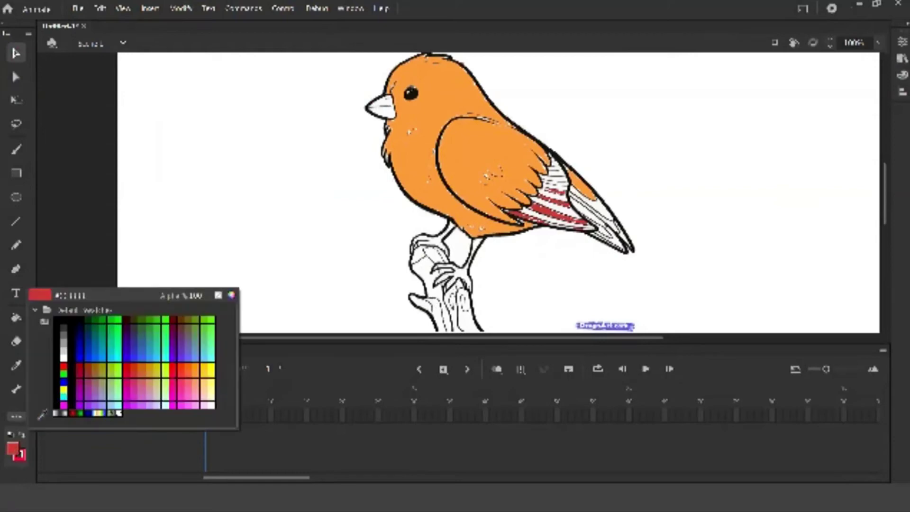
left_click(85, 378)
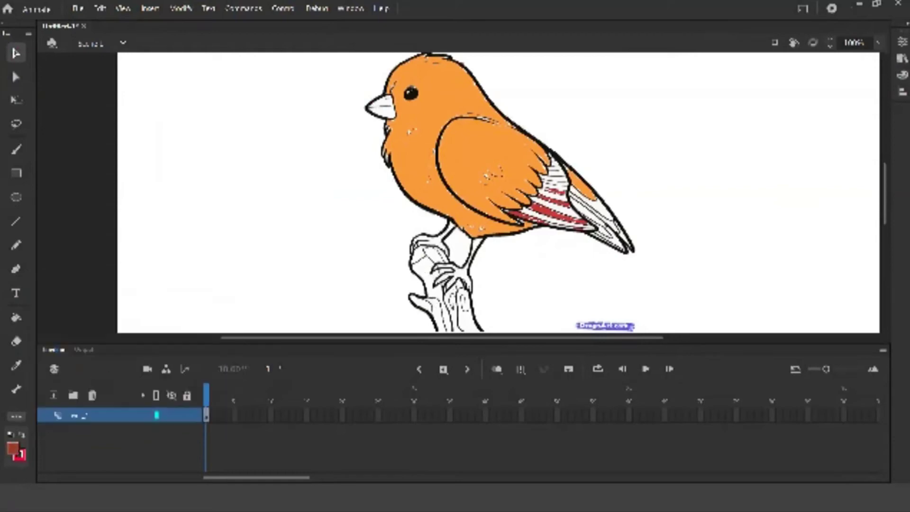
left_click(16, 318)
left_click(429, 271)
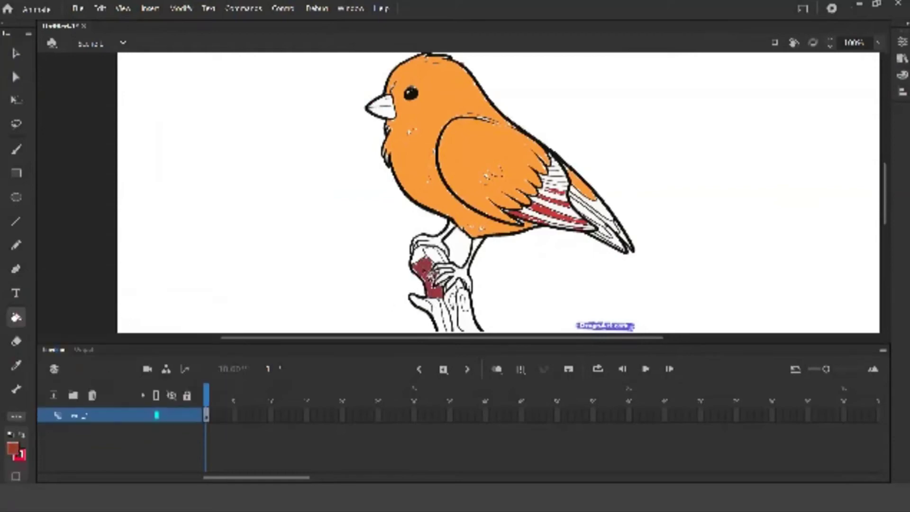
left_click(443, 320)
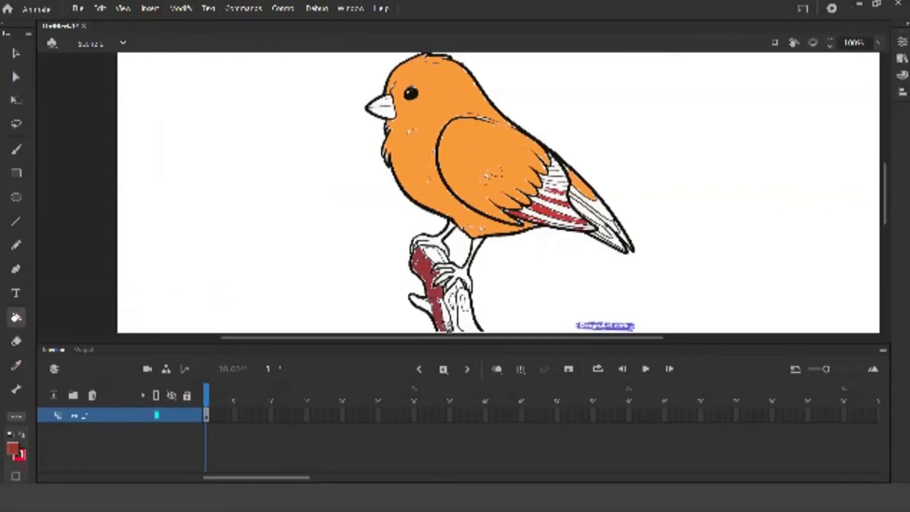
left_click(467, 308)
left_click(436, 259)
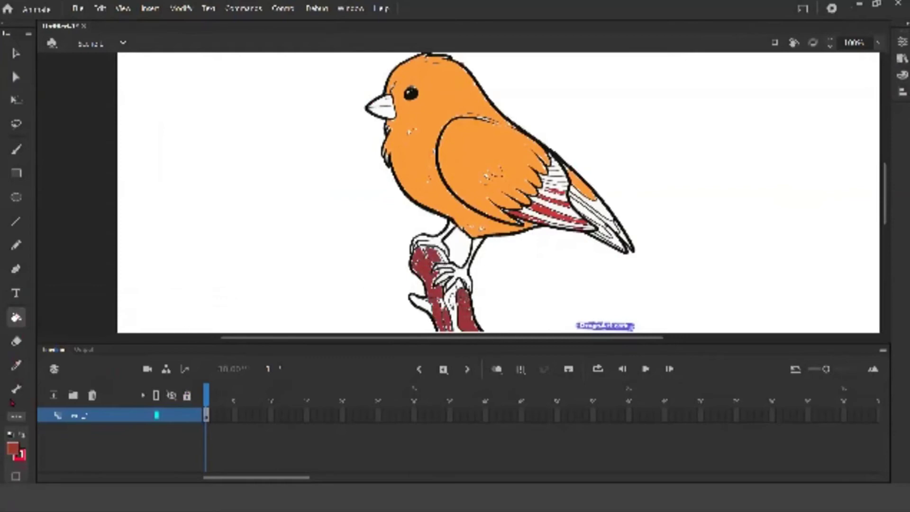
Choose a dark orange fill colour and fill the bird's legs and feet with the Paint Bucket
left_click(19, 452)
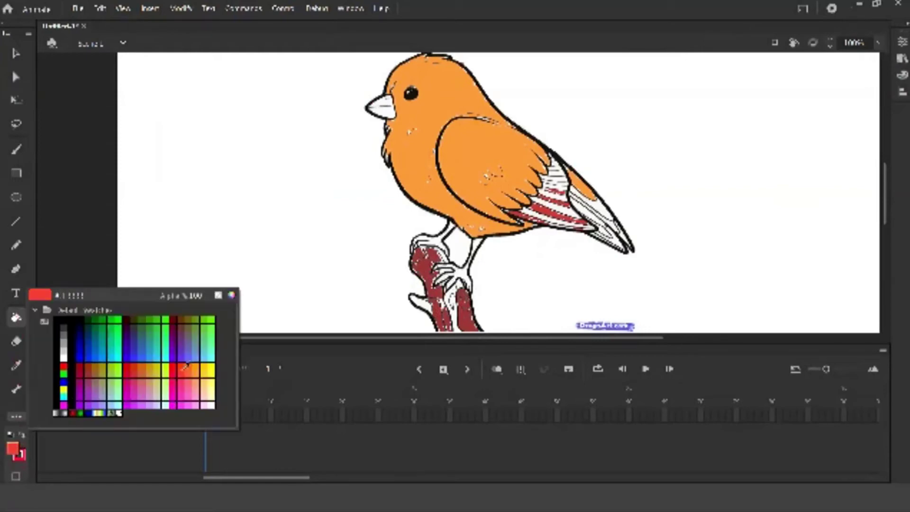
left_click(144, 365)
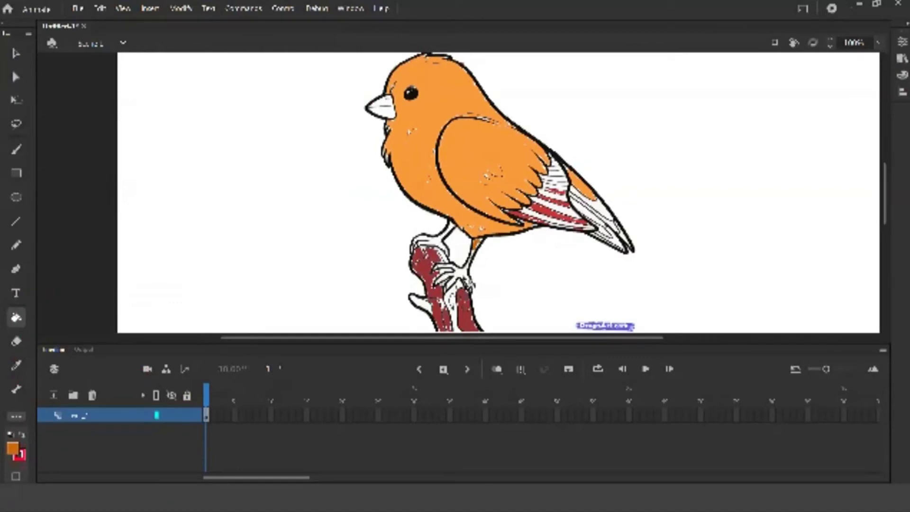
left_click(465, 275)
left_click(432, 246)
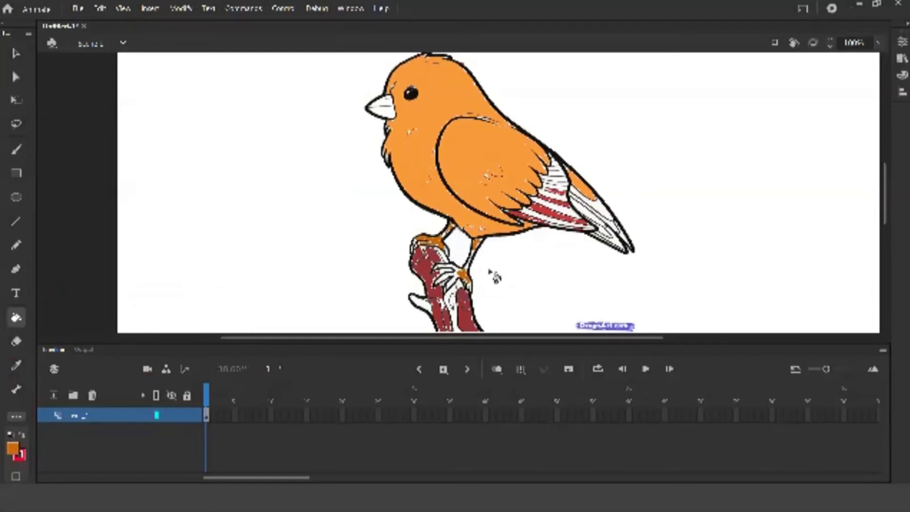
Delete the watermark text below the bird's tail
key("ctrl+minus")
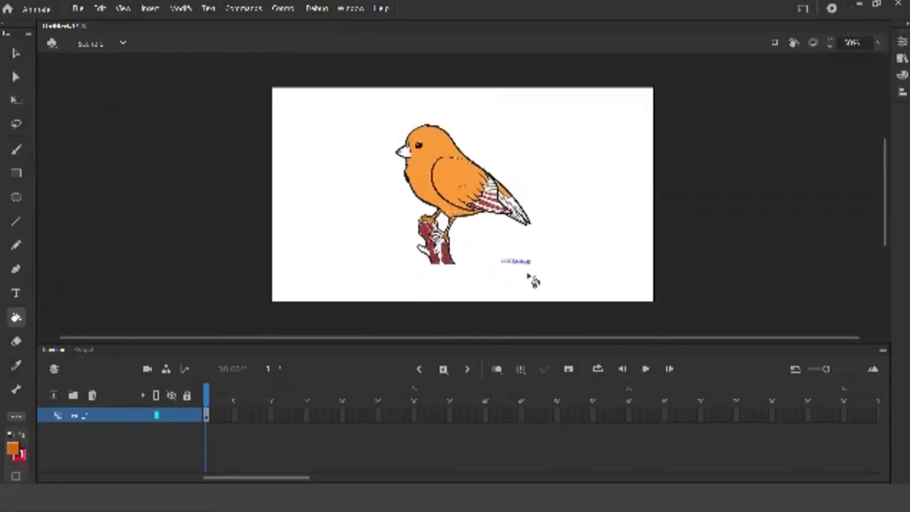
key("v")
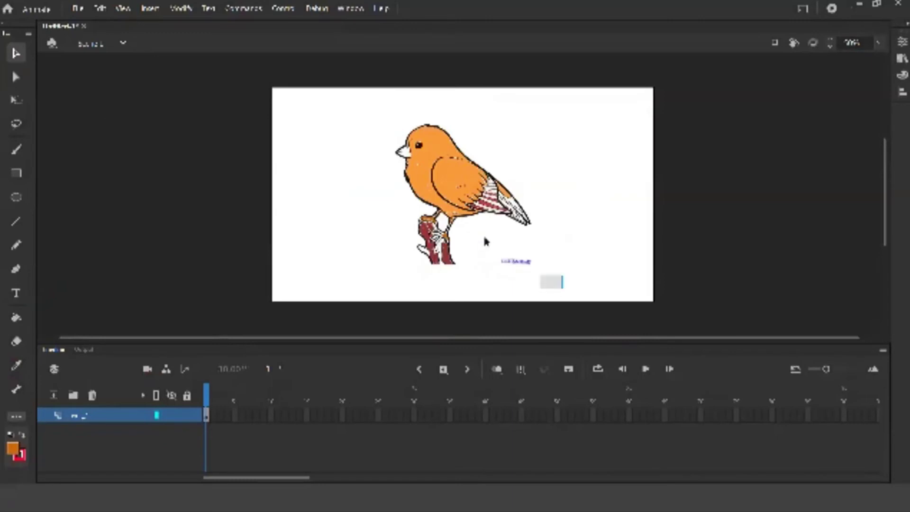
left_click_drag(482, 233, 563, 275)
key("Delete")
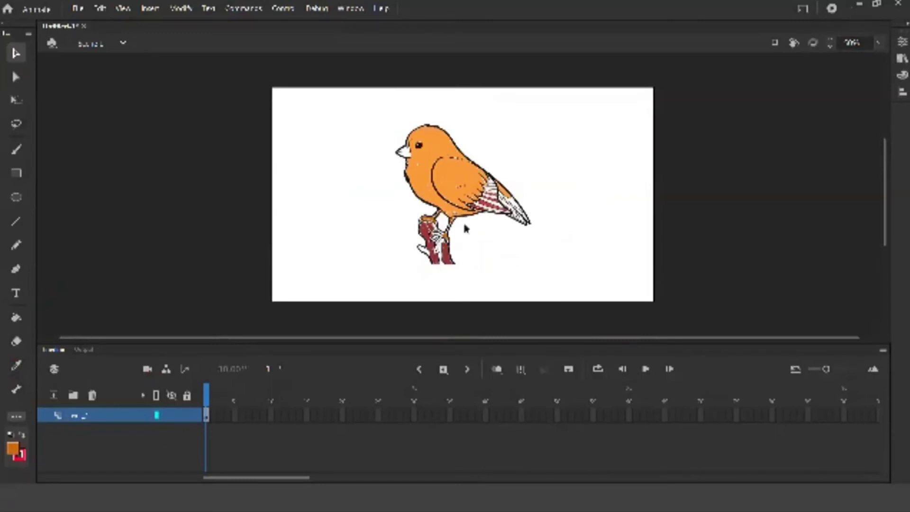
left_click(454, 232)
left_click(489, 224)
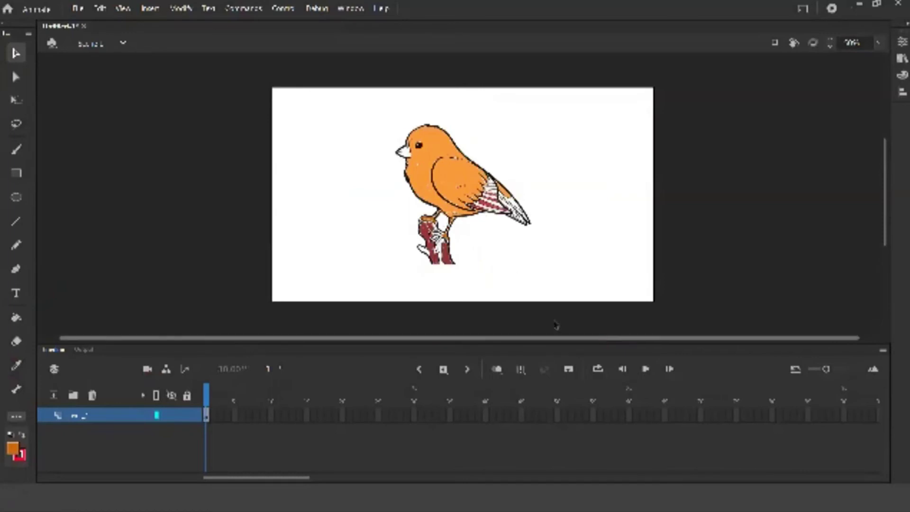
Convert the entire coloured bird to a graphic symbol with its own name and delete it from the stage
mouse_move(569, 280)
left_mouse_down()
mouse_move(359, 136)
mouse_move(339, 109)
left_mouse_up()
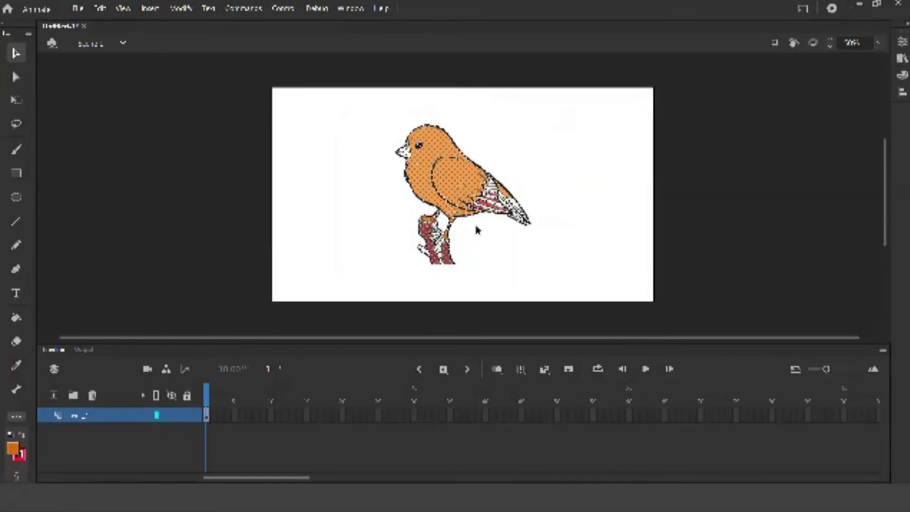
left_click(181, 8)
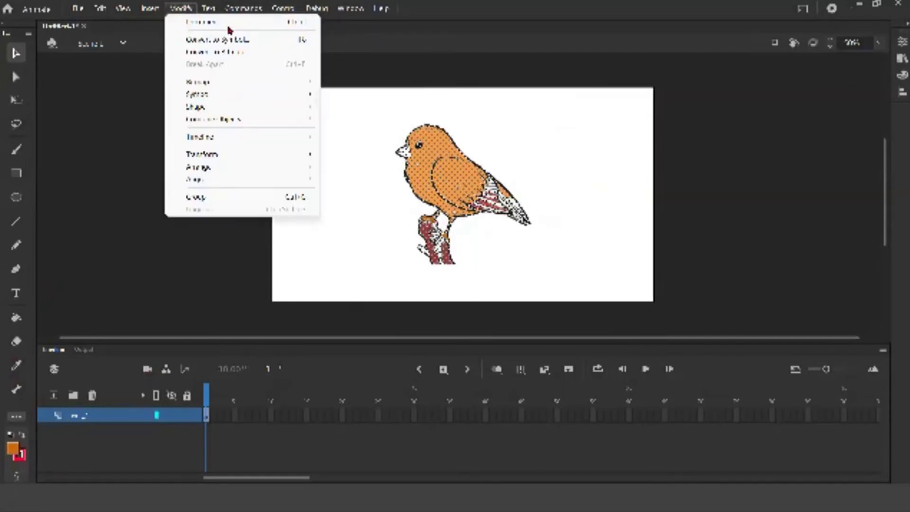
left_click(246, 41)
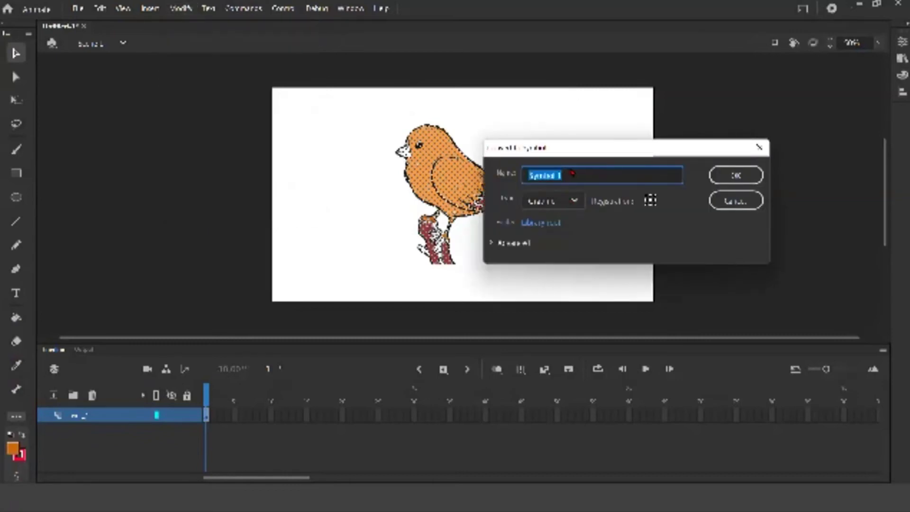
key("BackSpace")
left_click(747, 175)
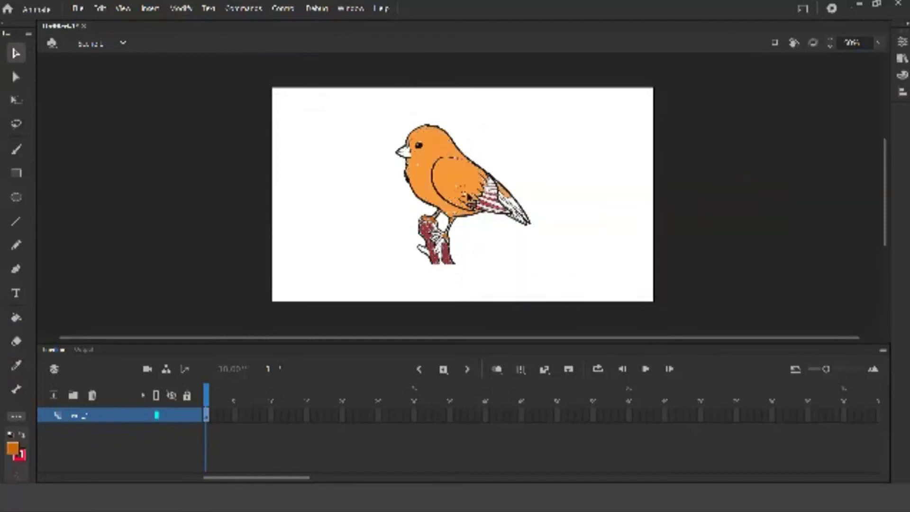
key("Delete")
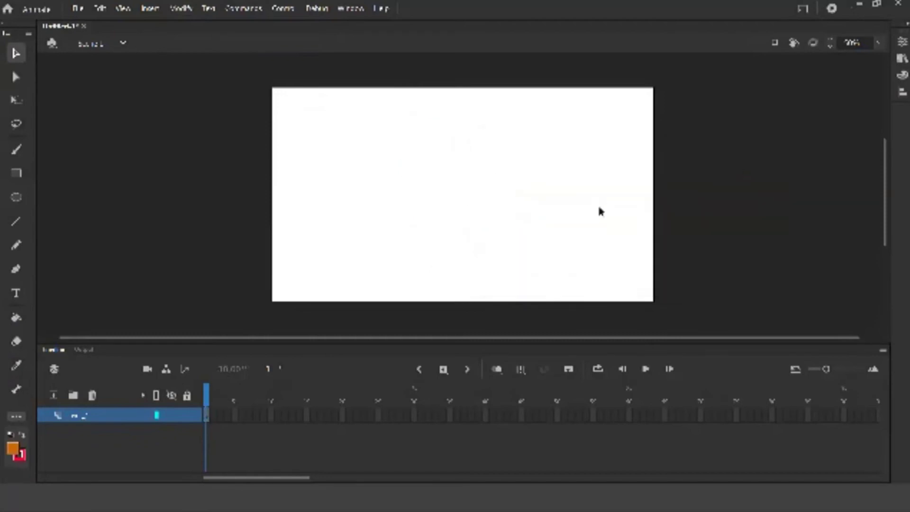
Place an instance of the bird symbol from the library on the stage and delete it again
left_click(902, 58)
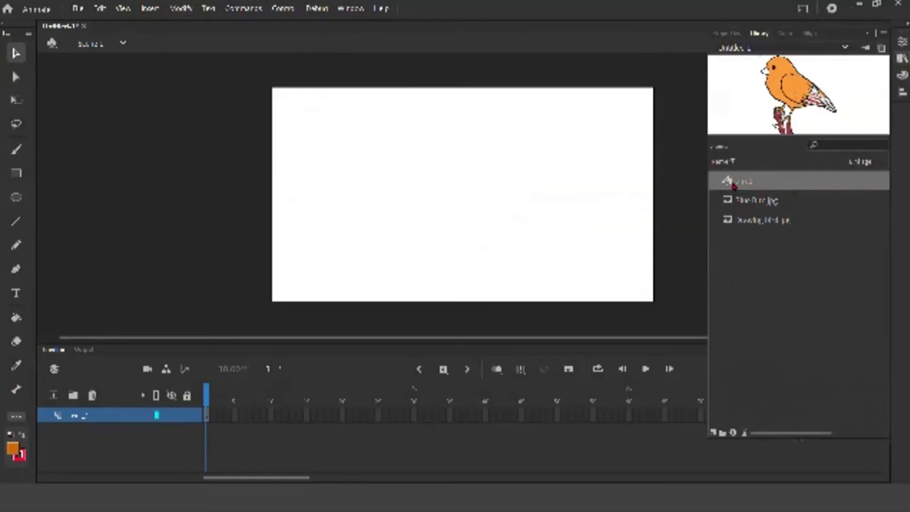
left_click_drag(729, 178, 572, 194)
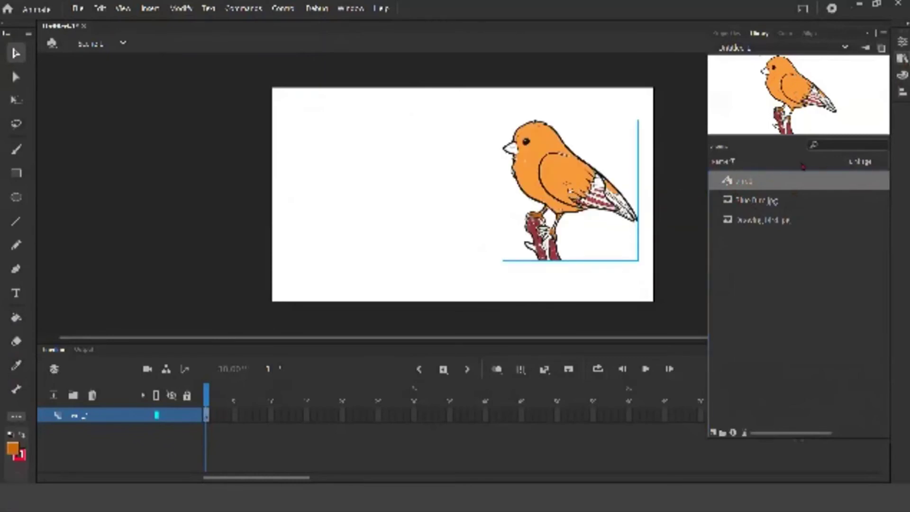
key("Delete")
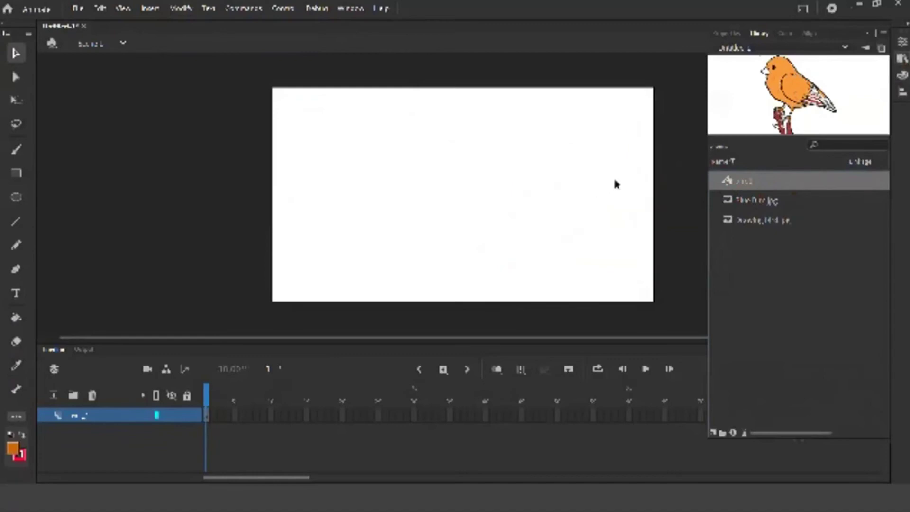
Preview the two bird images stored in the library and try placing the line drawing on the stage
left_click(765, 222)
left_click(765, 202)
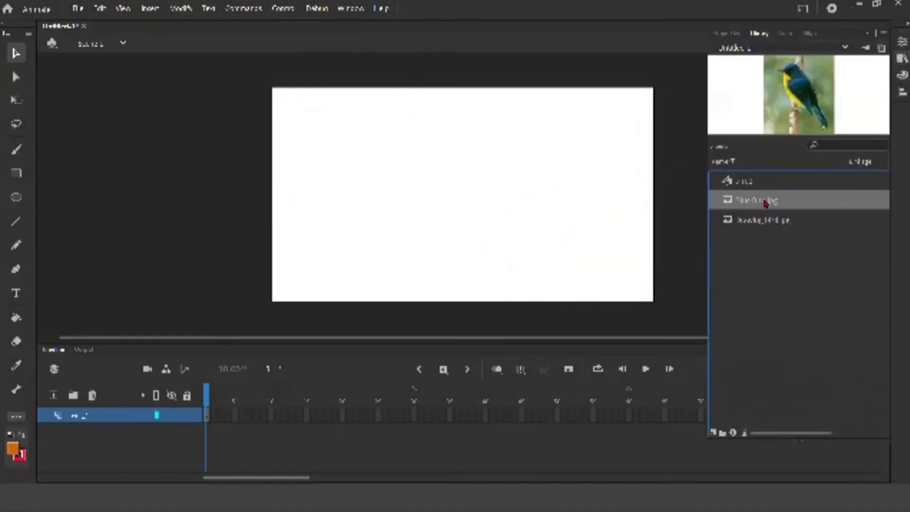
left_click(777, 220)
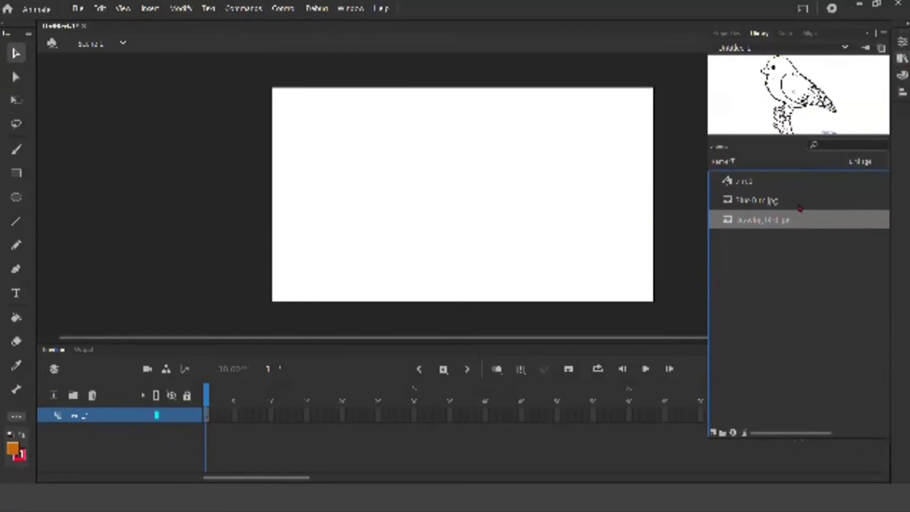
left_click_drag(645, 225, 537, 215)
key("Delete")
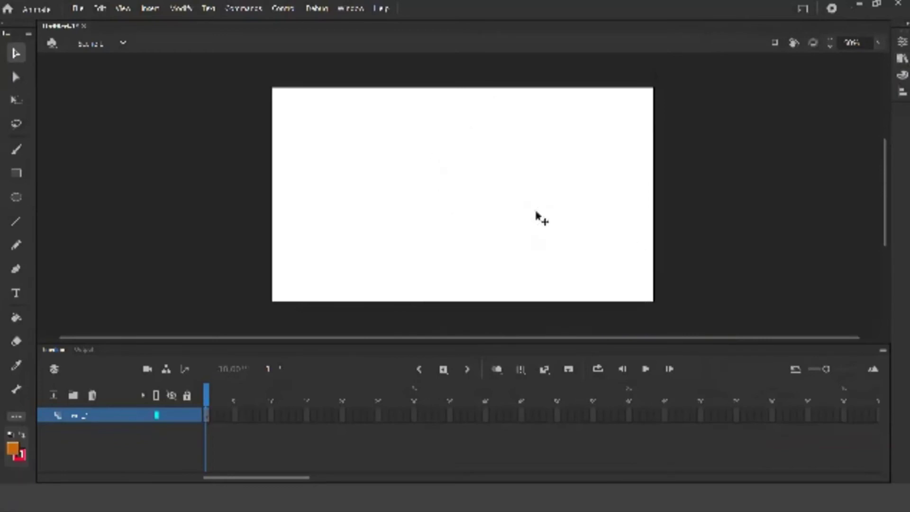
Place the blue bird photo from the library on the stage, enlarge it proportionally with Free Transform and centre it
left_click(902, 58)
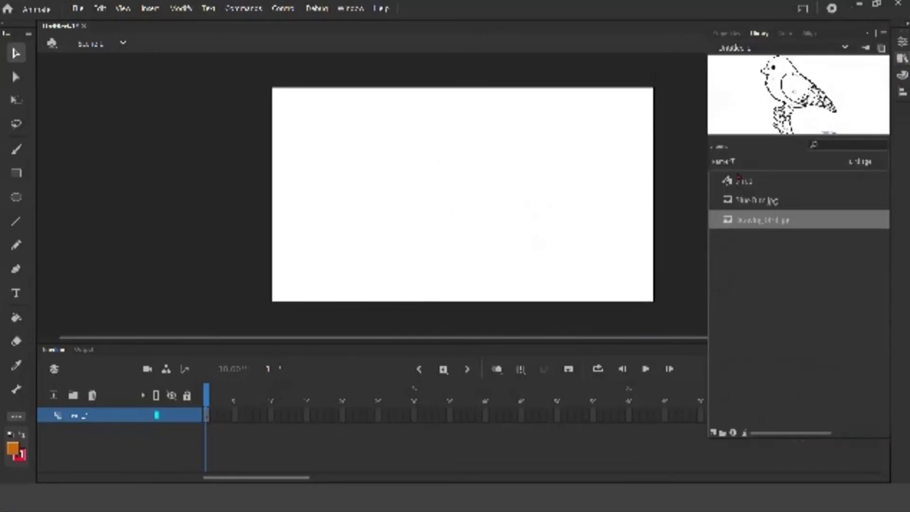
left_click(727, 202)
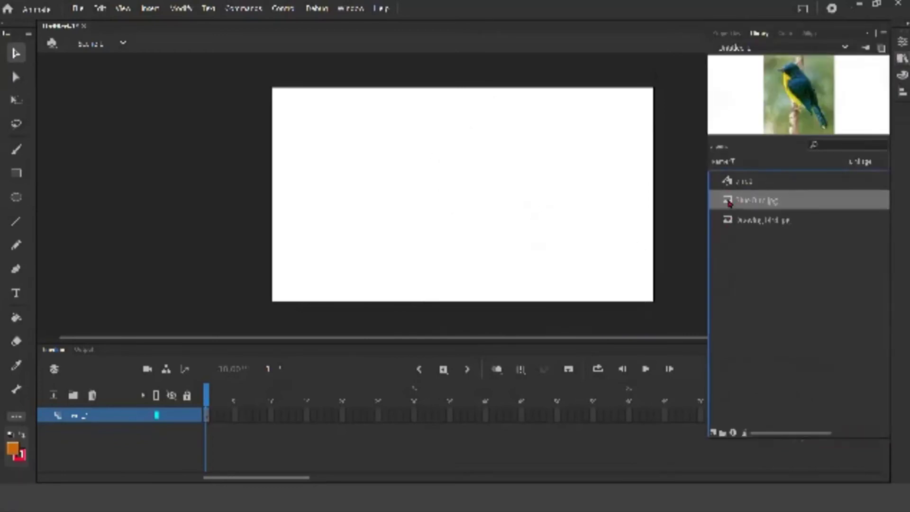
left_click_drag(729, 203, 483, 205)
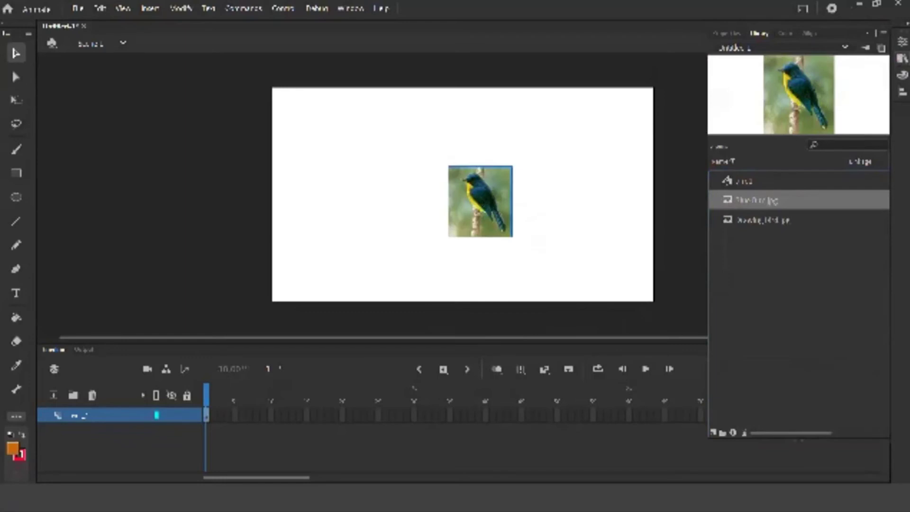
key("q")
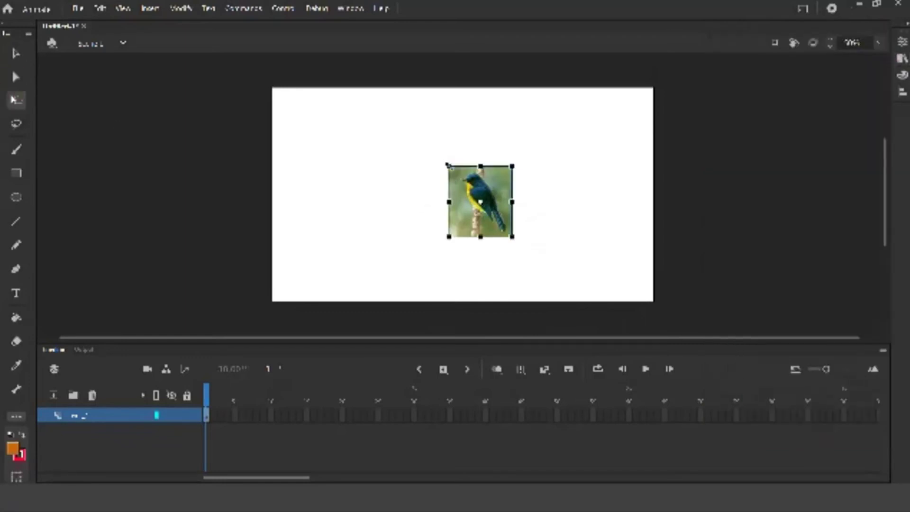
left_click_drag(449, 167, 397, 123)
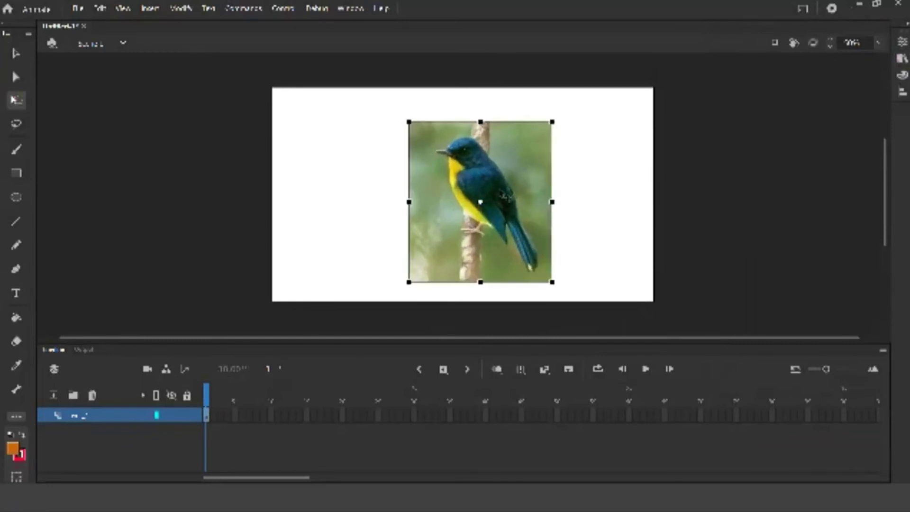
left_click_drag(507, 198, 487, 189)
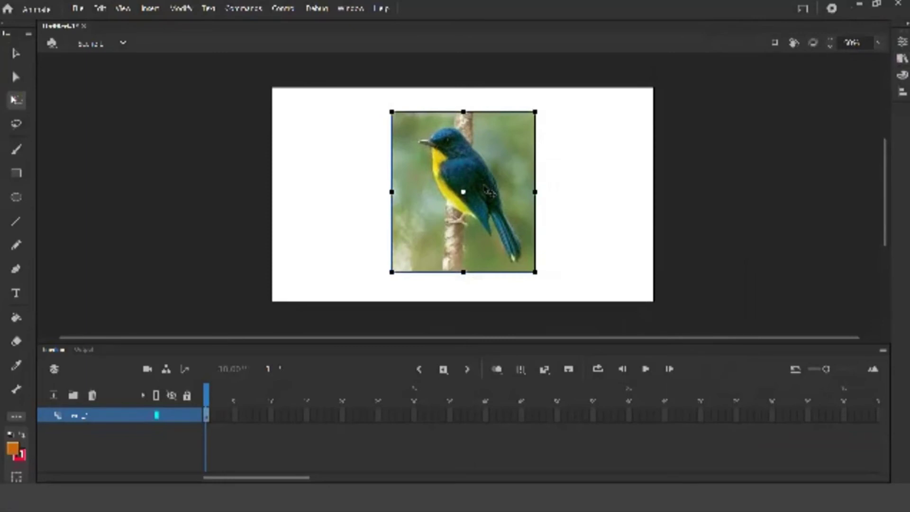
Add a new layer above the blue bird photo and rename it for the tracing
key("ctrl+1")
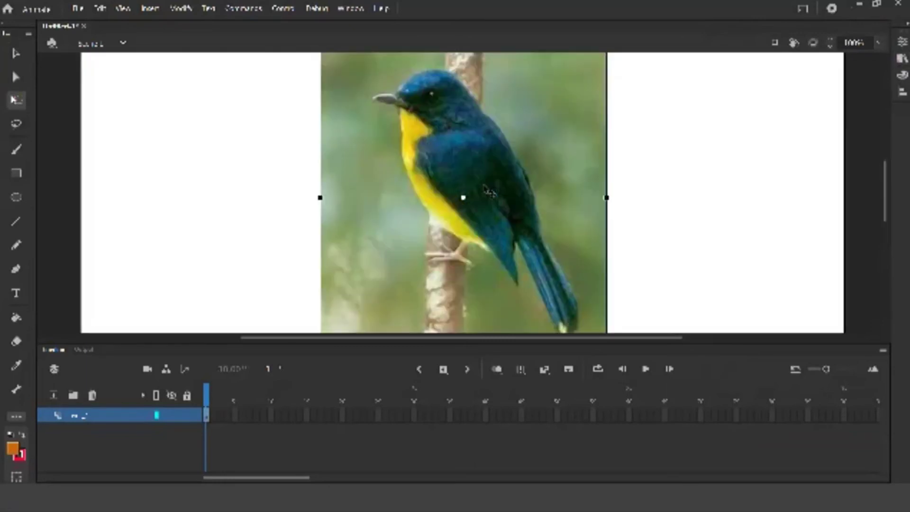
key("ctrl+equal")
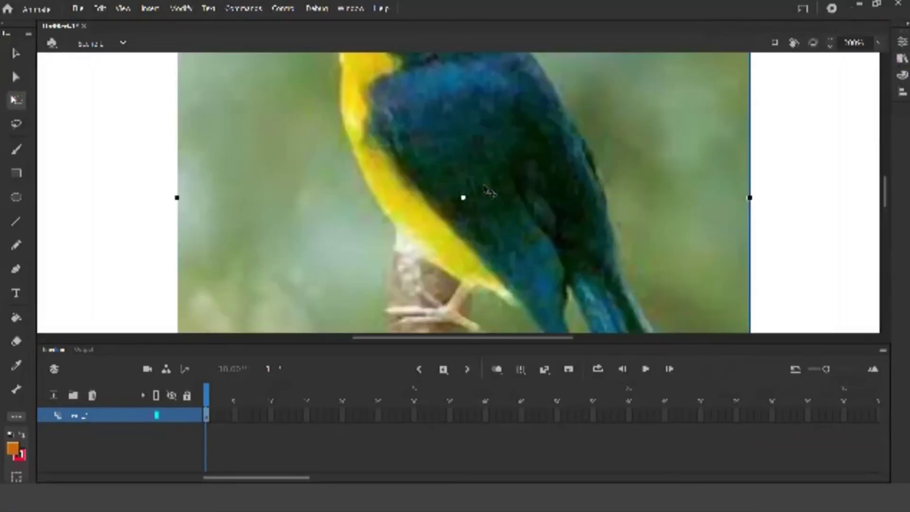
key("ctrl+equal")
key("ctrl+minus")
key("ctrl+minus")
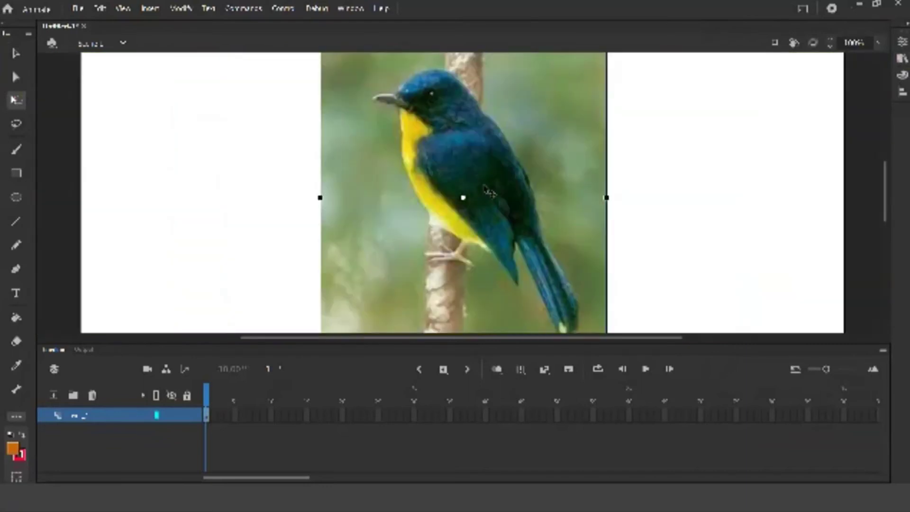
left_click_drag(494, 177, 429, 198)
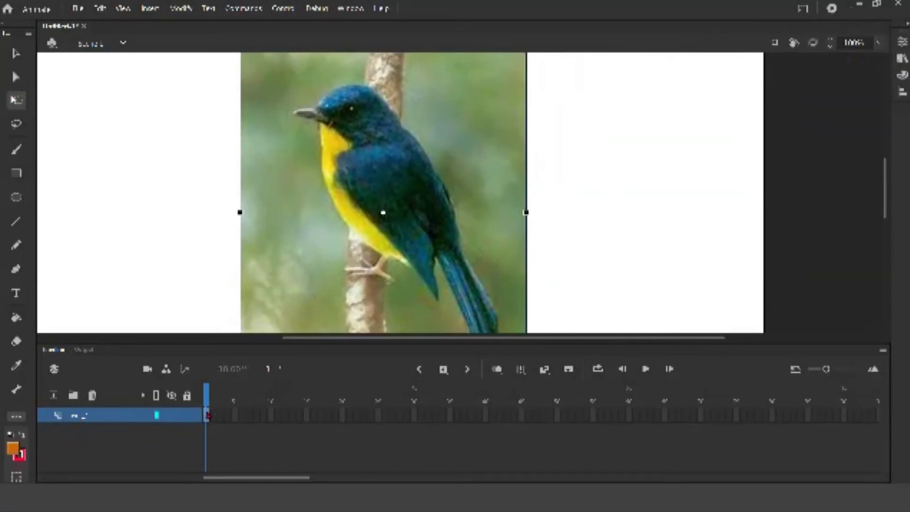
left_click(54, 395)
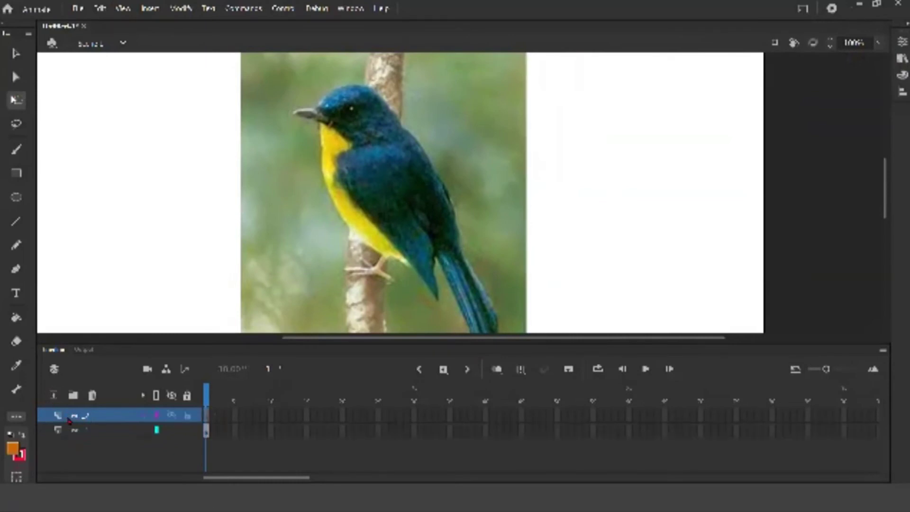
double_click(87, 415)
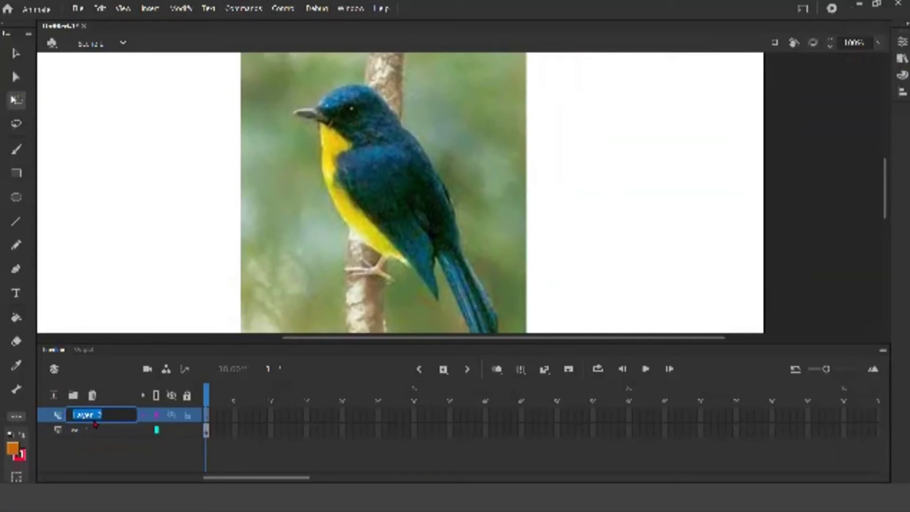
type("move")
key("Return")
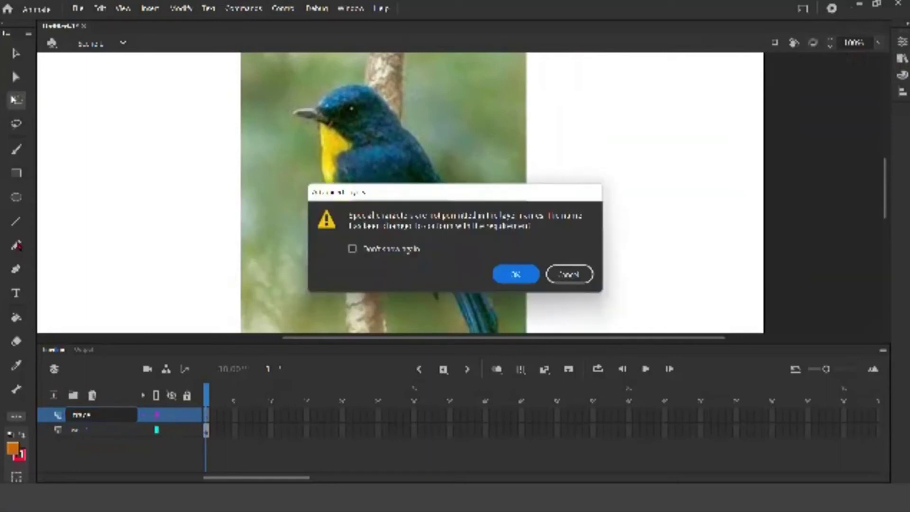
left_click(526, 272)
Set a magenta stroke for the Pencil and trace the border between yellow breast and blue feathers from beak to wing tip
key("y")
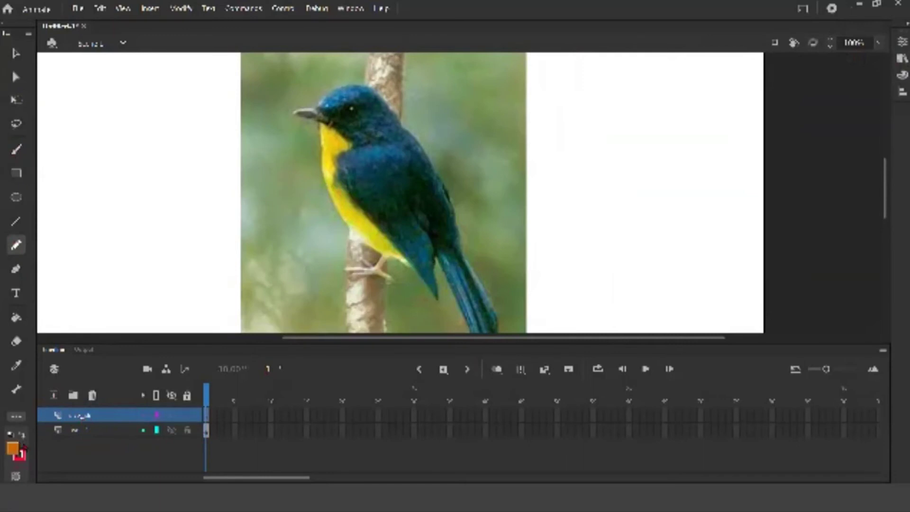
left_click(21, 435)
left_click(20, 455)
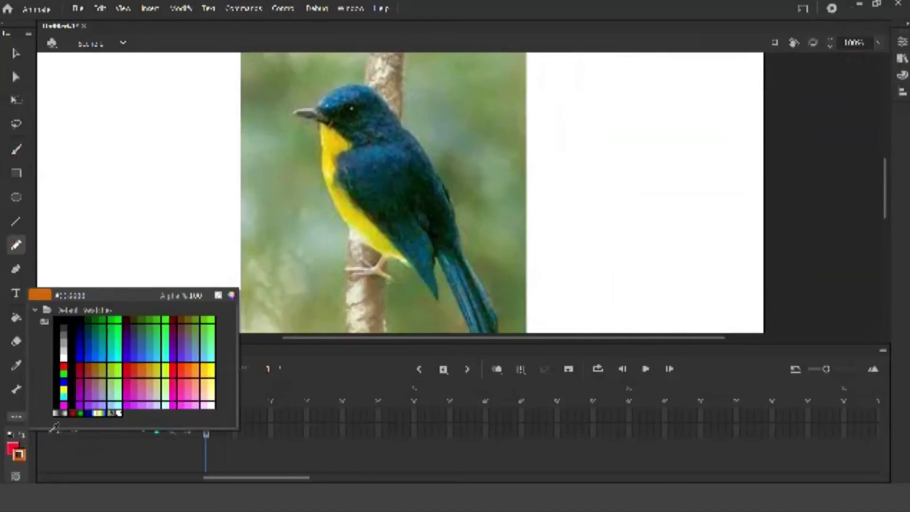
left_click(67, 403)
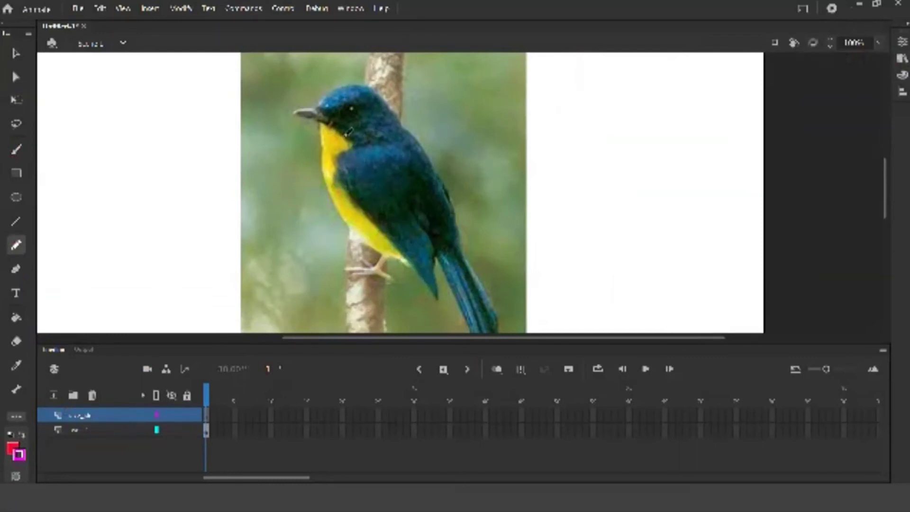
mouse_move(325, 118)
left_mouse_down()
mouse_move(346, 147)
mouse_move(340, 172)
mouse_move(356, 201)
mouse_move(406, 250)
mouse_move(437, 308)
left_mouse_up()
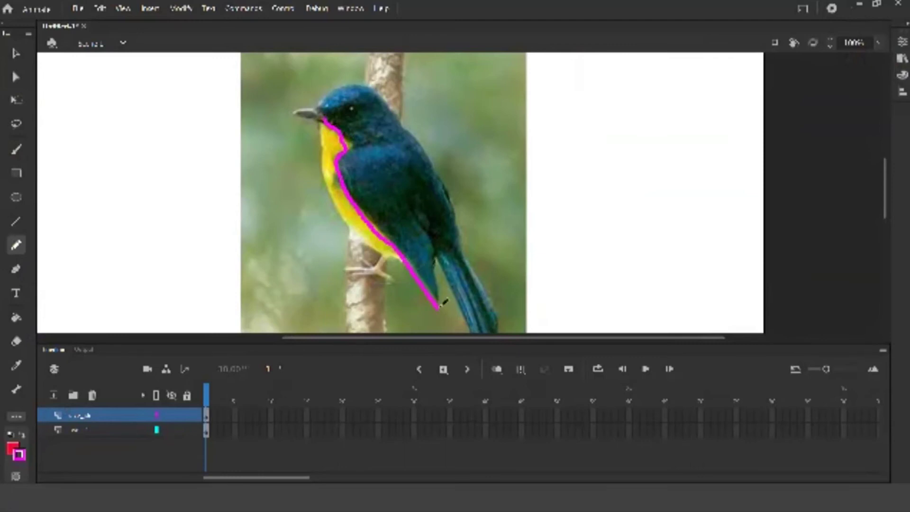
Trace the rest of the bird with the Pencil: wing tip, tail, back, head, beak, eye, breast edge and foot
mouse_move(438, 308)
left_mouse_down()
mouse_move(436, 265)
mouse_move(426, 273)
mouse_move(446, 272)
mouse_move(433, 267)
mouse_move(436, 233)
mouse_move(420, 206)
mouse_move(474, 320)
left_mouse_up()
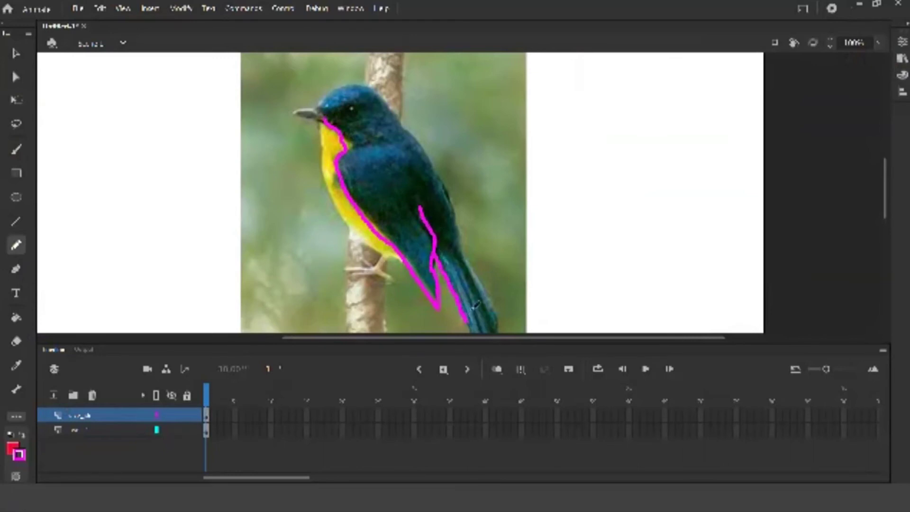
scroll(467, 306, "down", 3)
mouse_move(471, 240)
left_mouse_down()
mouse_move(483, 271)
mouse_move(491, 256)
mouse_move(493, 267)
mouse_move(494, 218)
mouse_move(463, 142)
left_mouse_up()
scroll(492, 215, "up", 3)
mouse_move(463, 226)
left_mouse_down()
mouse_move(429, 152)
mouse_move(398, 115)
mouse_move(439, 187)
mouse_move(378, 80)
mouse_move(342, 77)
mouse_move(326, 113)
mouse_move(358, 106)
mouse_move(293, 110)
mouse_move(320, 114)
mouse_move(337, 199)
mouse_move(354, 231)
mouse_move(404, 246)
left_mouse_up()
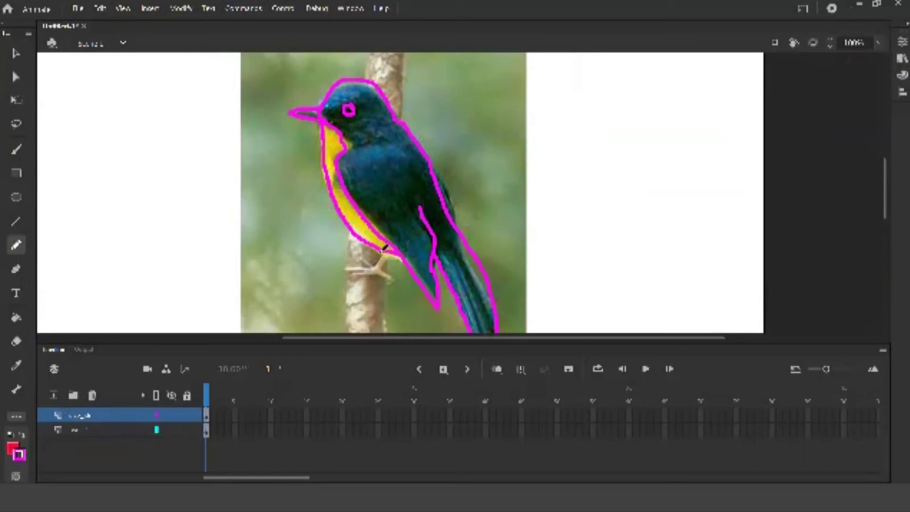
mouse_move(382, 258)
left_mouse_down()
mouse_move(348, 270)
mouse_move(393, 284)
mouse_move(382, 268)
mouse_move(394, 247)
left_mouse_up()
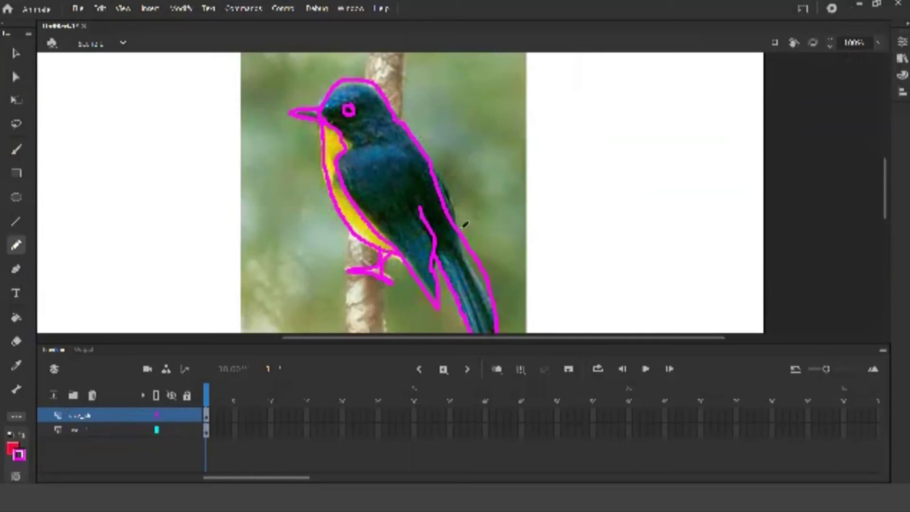
Examine the anchor points of the traced back and tail outline with the Subselection tool
left_click(15, 54)
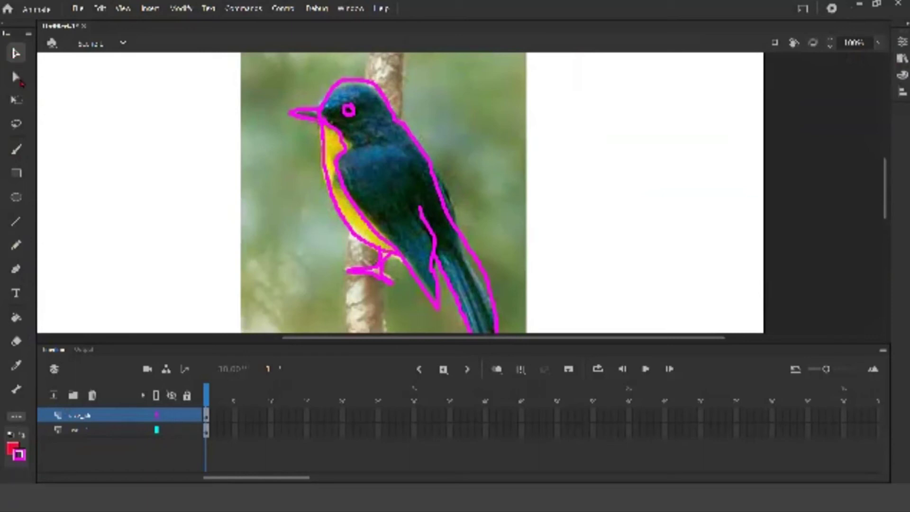
left_click(16, 77)
left_click(441, 201)
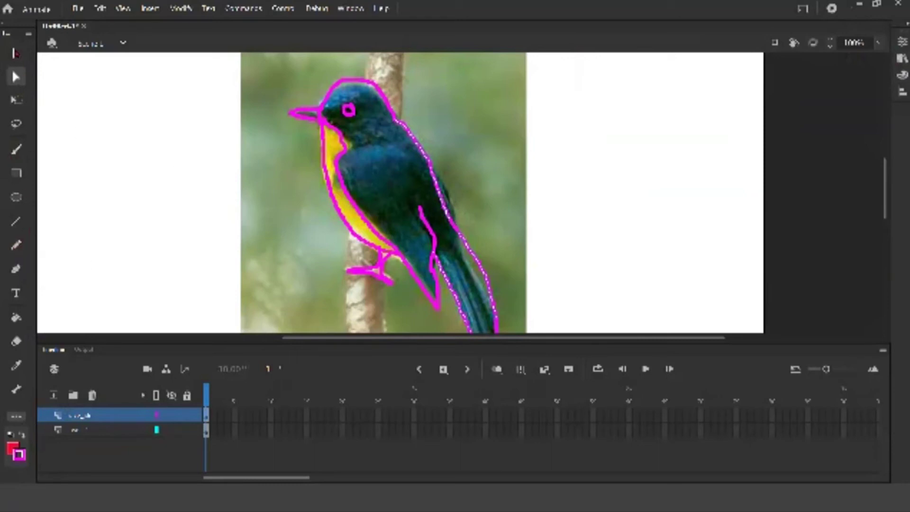
left_click(15, 53)
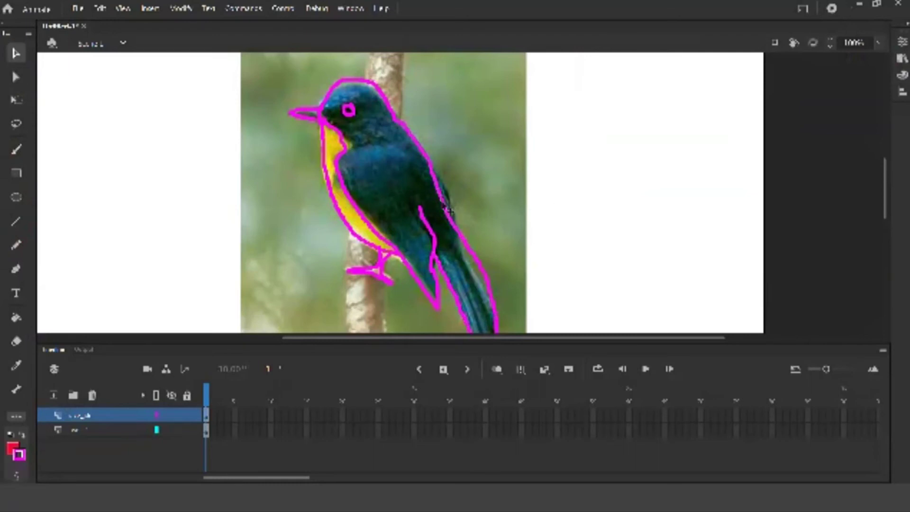
left_click(488, 225)
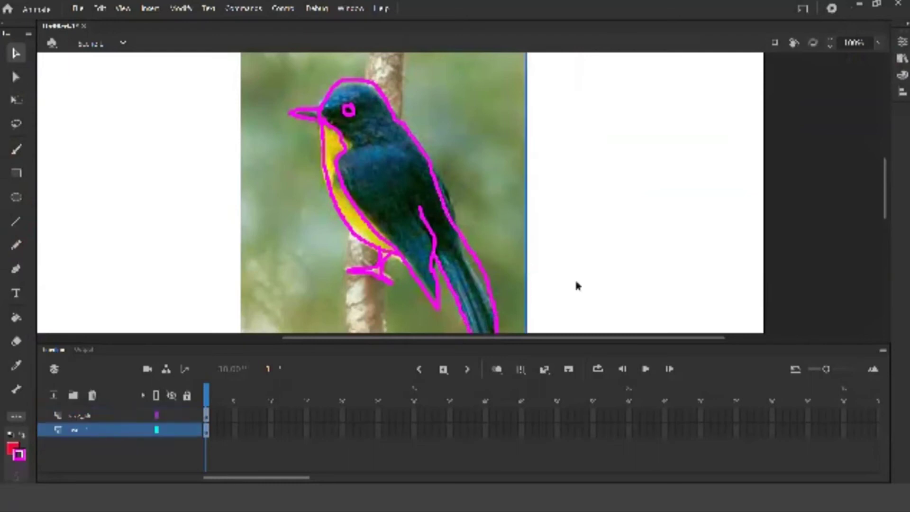
Select the whole magenta outline and move it off the photo onto the empty stage area beside the beak side
key("ctrl+minus")
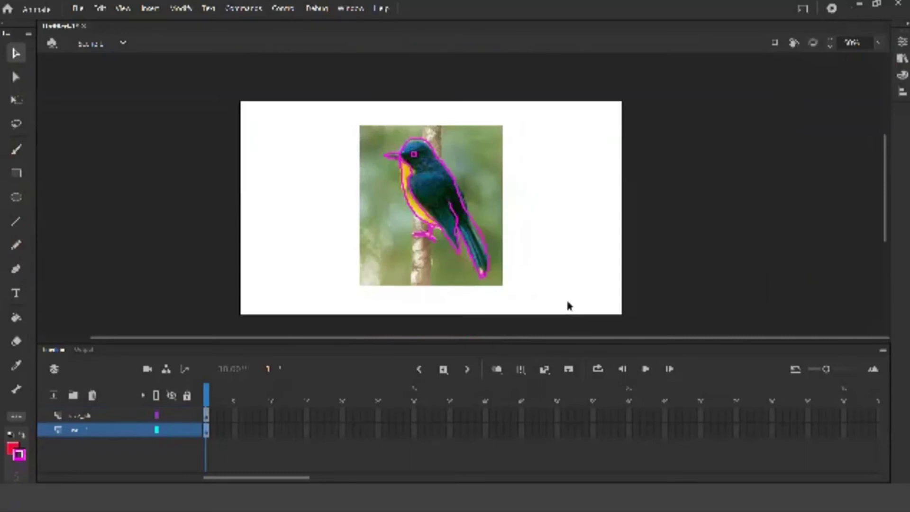
left_click(404, 173)
left_click(403, 172)
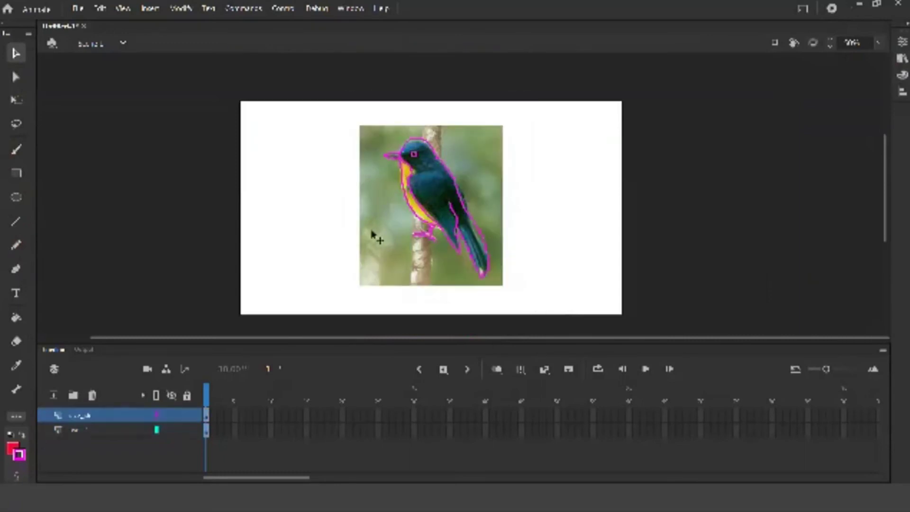
left_click_drag(413, 212, 267, 211)
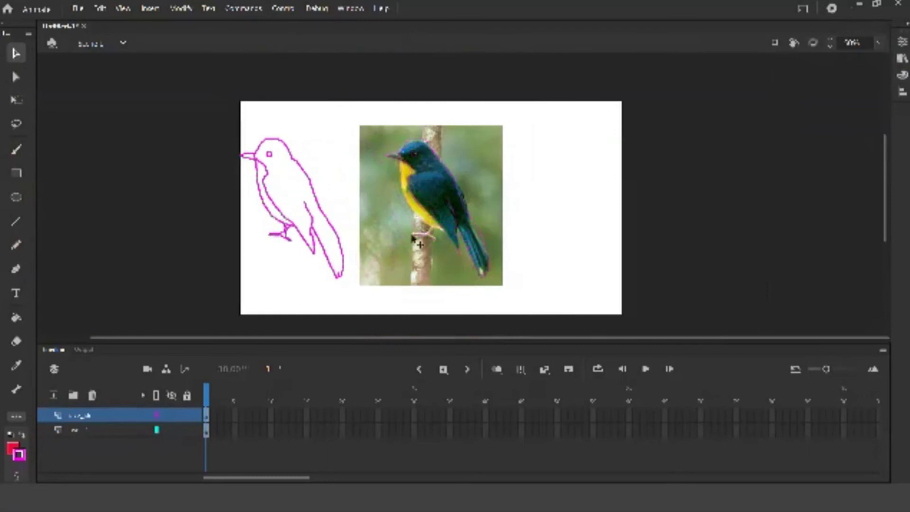
Reduce the magenta outline's stroke size and try a red Classic Brush stroke beside the photo
left_click(16, 150)
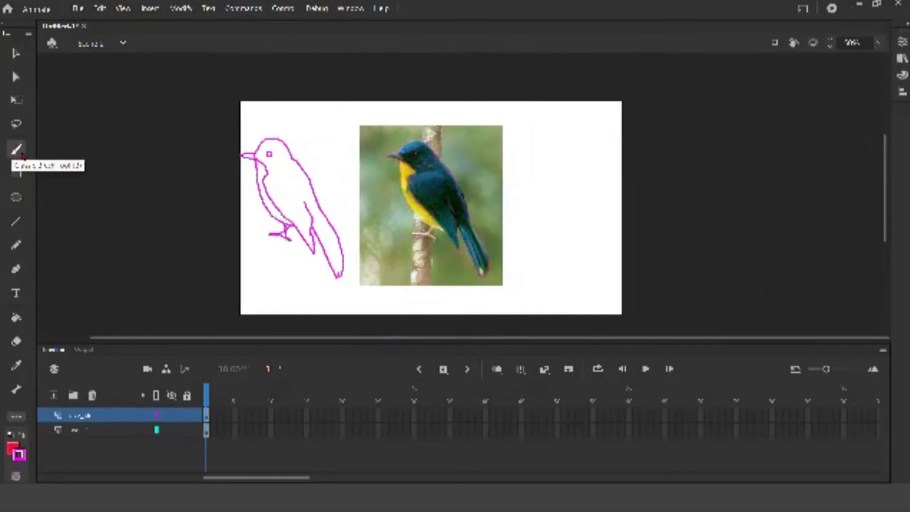
left_click(902, 42)
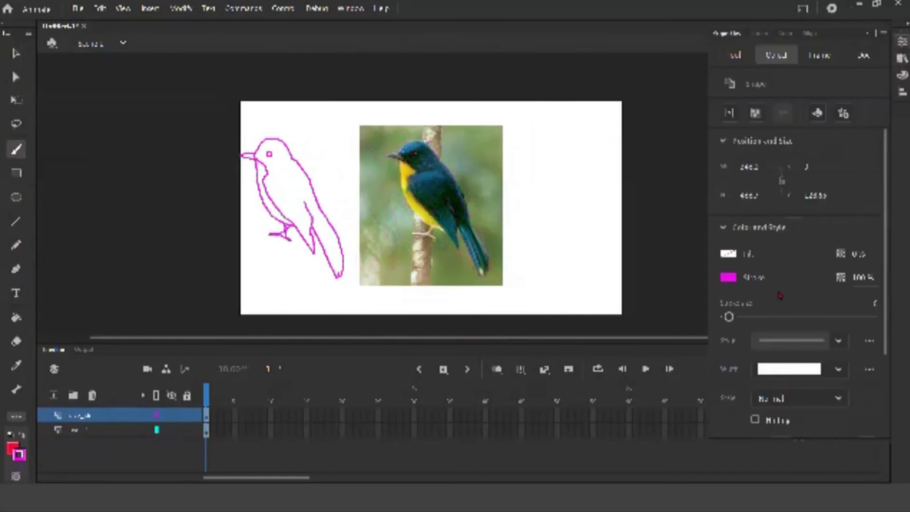
left_click_drag(729, 317, 725, 317)
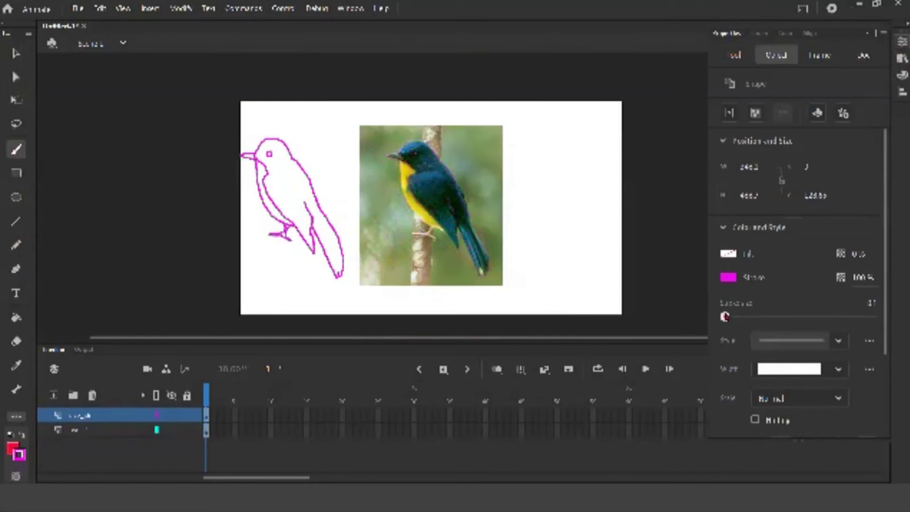
mouse_move(725, 317)
left_mouse_down()
mouse_move(717, 321)
mouse_move(733, 322)
left_mouse_up()
left_click_drag(508, 232, 547, 268)
key("ctrl+z")
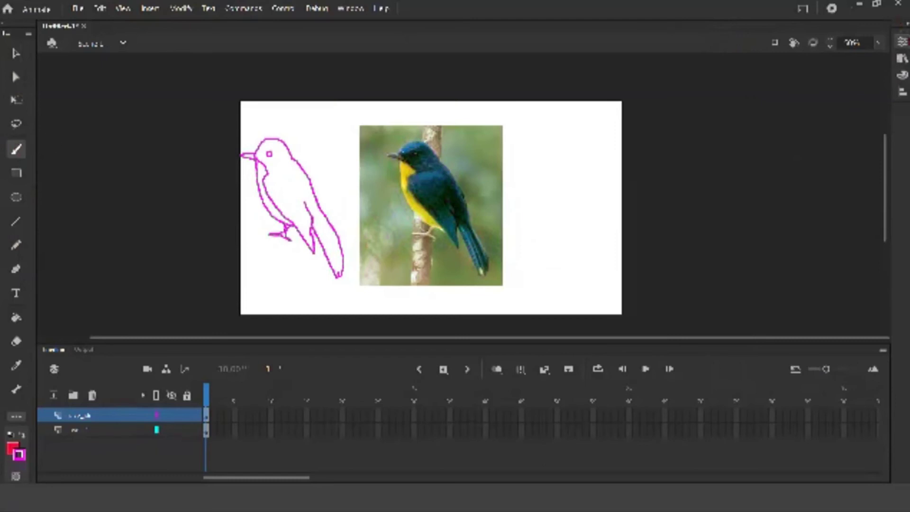
Set the Classic Brush size to 2 for tracing the photo
left_click_drag(765, 261, 723, 264)
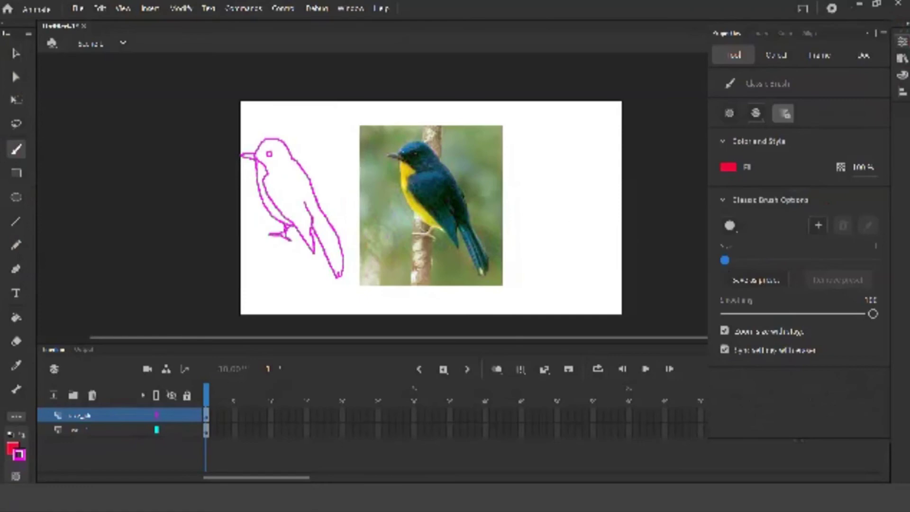
left_click_drag(725, 260, 728, 260)
key("ctrl+equal")
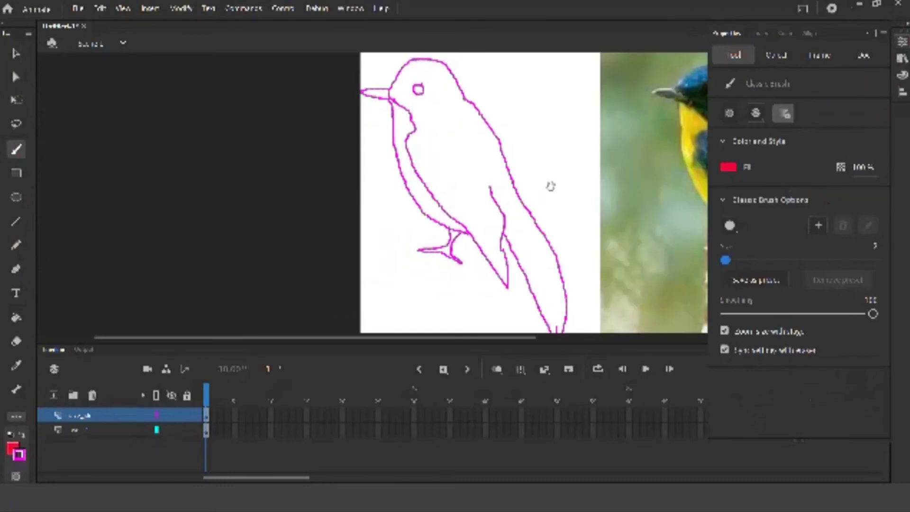
key("ctrl+F3")
left_click_drag(548, 185, 325, 197)
left_click_drag(463, 207, 390, 208)
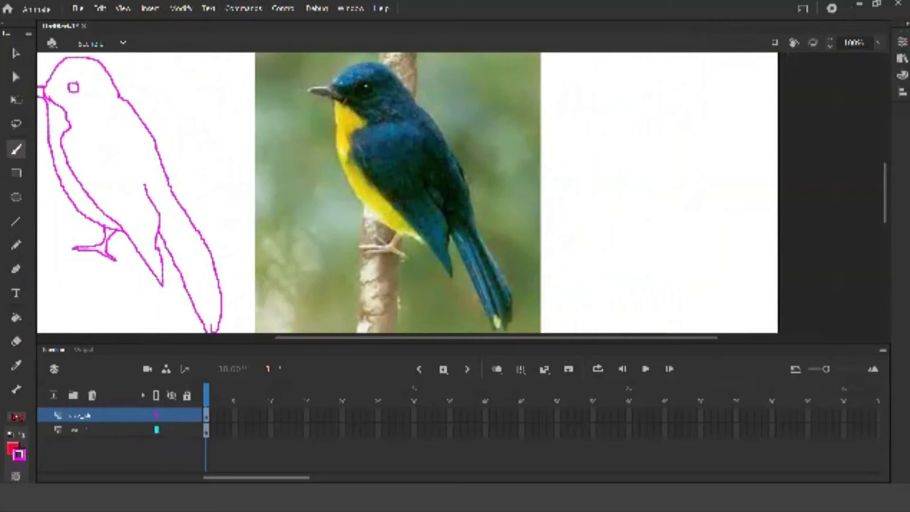
Customize the toolset by removing the Bone tool and adding the Hand tool in its place
left_click(14, 417)
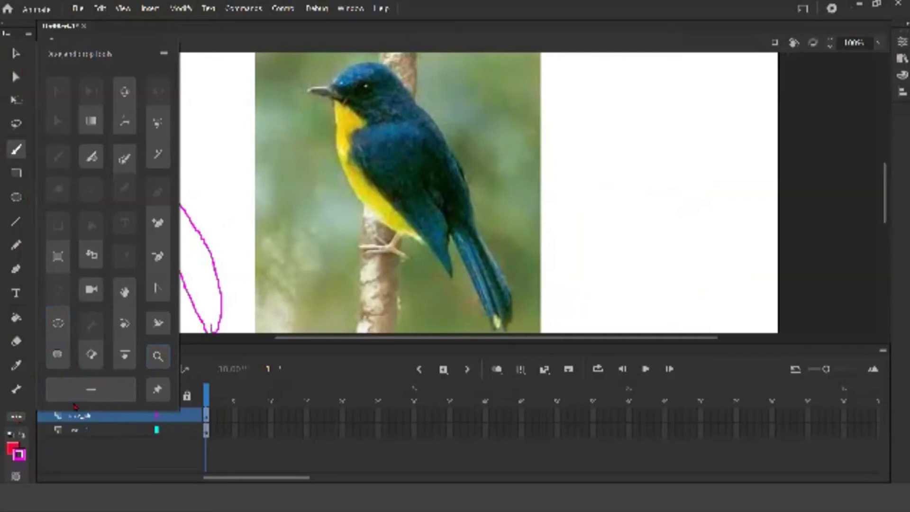
left_click_drag(16, 388, 74, 353)
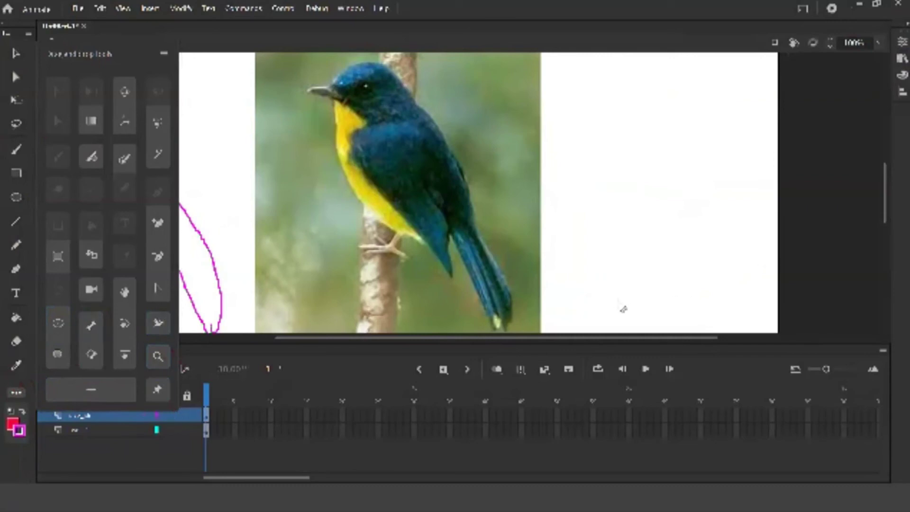
key("ctrl+minus")
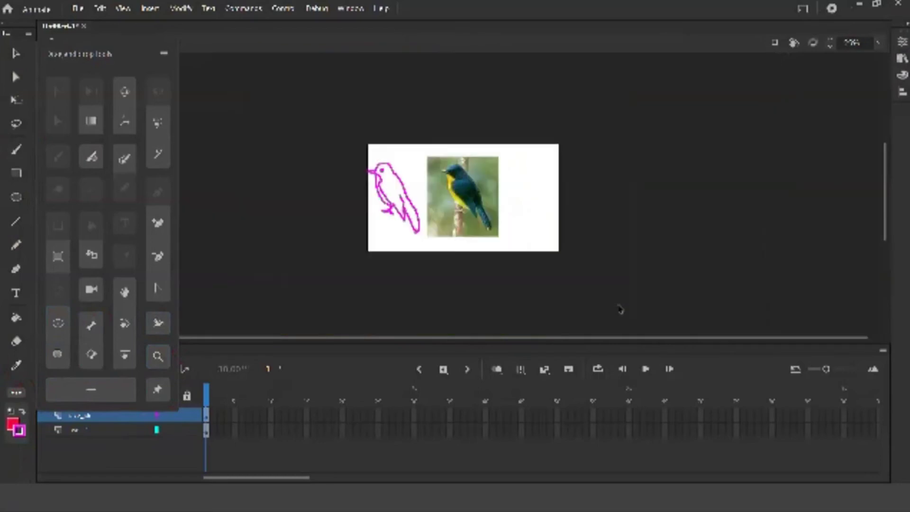
key("ctrl+1")
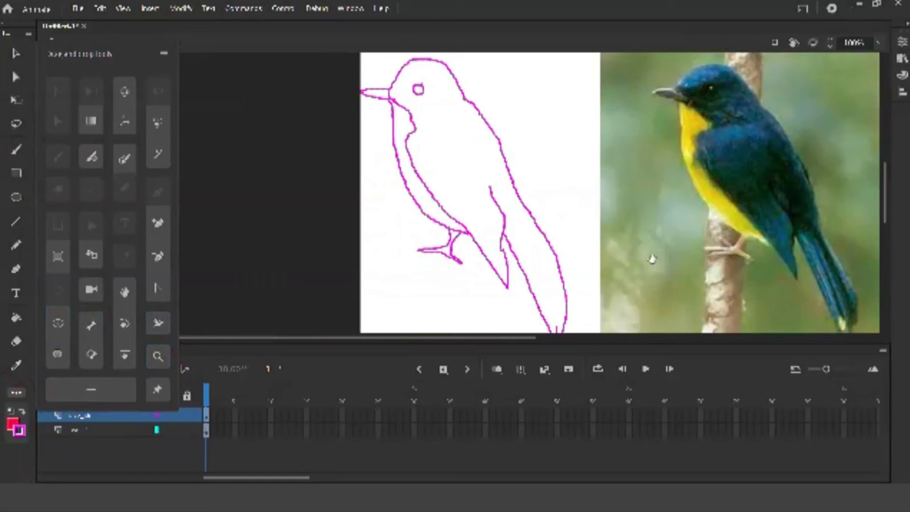
left_click_drag(654, 258, 463, 217)
mouse_move(453, 141)
left_mouse_down()
mouse_move(541, 159)
mouse_move(415, 227)
mouse_move(433, 222)
mouse_move(466, 231)
left_mouse_up()
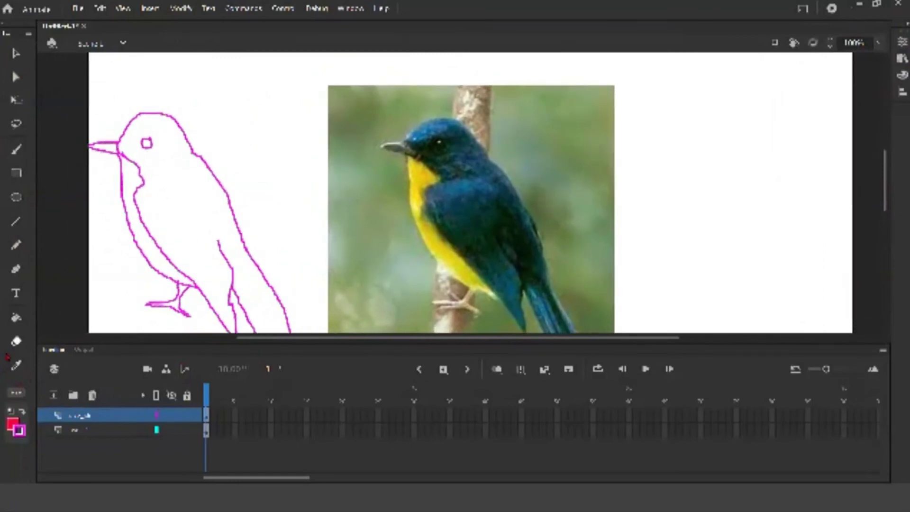
left_click(16, 392)
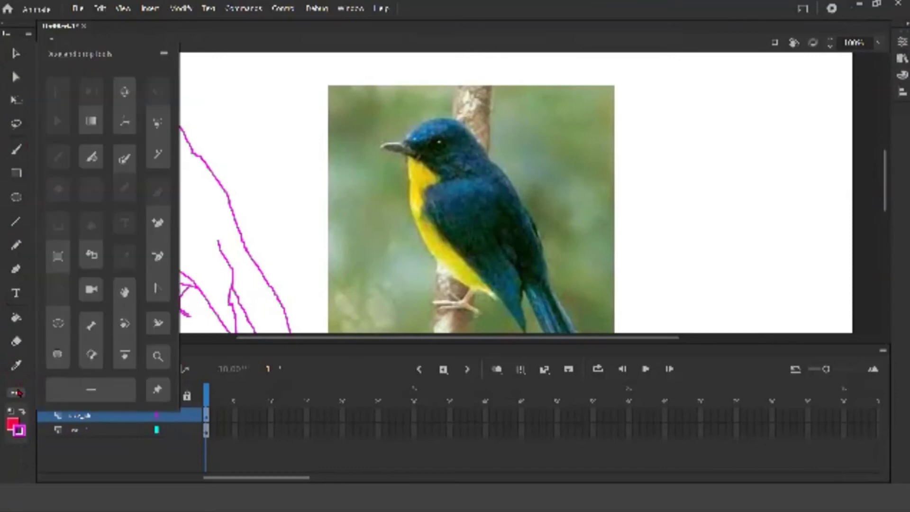
left_click_drag(124, 292, 18, 389)
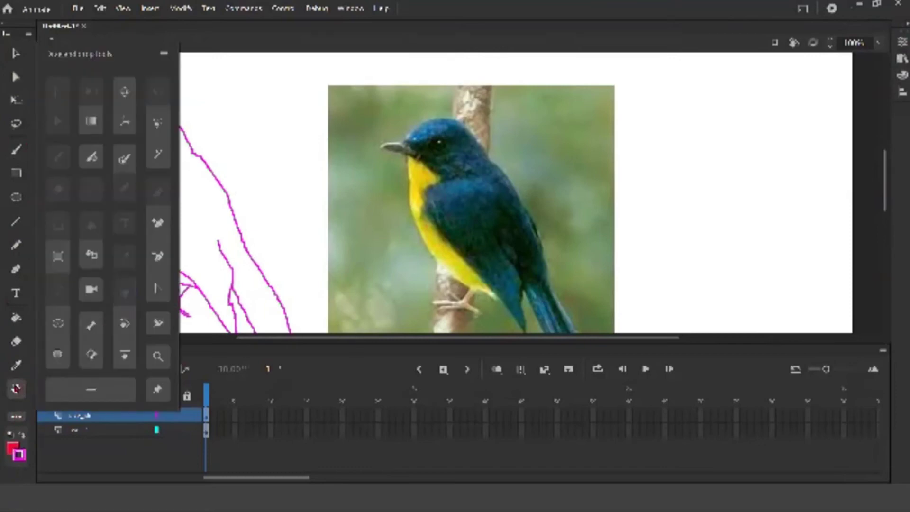
mouse_move(382, 265)
left_mouse_down()
mouse_move(411, 222)
mouse_move(350, 242)
left_mouse_up()
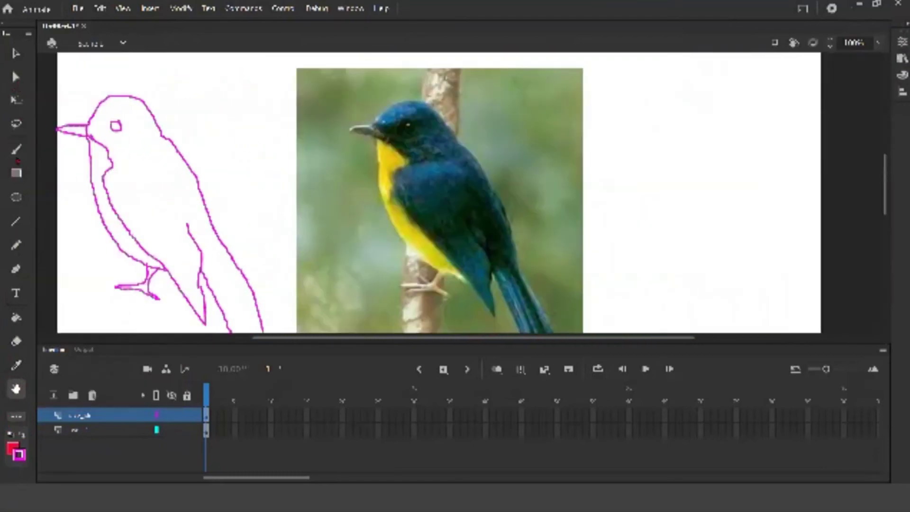
Trace the breast border, wing edges and tail of the photographed bird in red with the Classic Brush
left_click(16, 221)
key("ctrl+a")
left_click(17, 150)
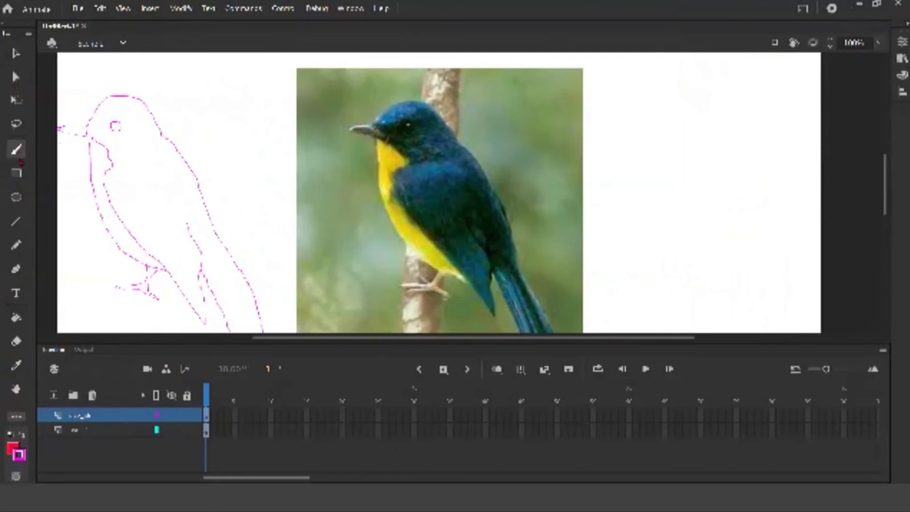
mouse_move(423, 199)
left_mouse_down()
mouse_move(585, 161)
mouse_move(433, 93)
mouse_move(363, 161)
left_mouse_up()
scroll(362, 161, "down", 1)
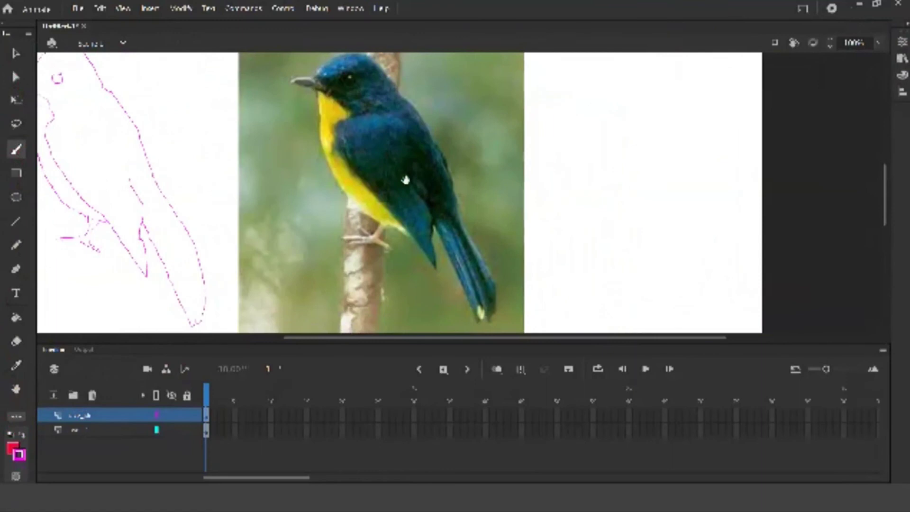
scroll(406, 179, "left", 1)
scroll(410, 163, "right", 2)
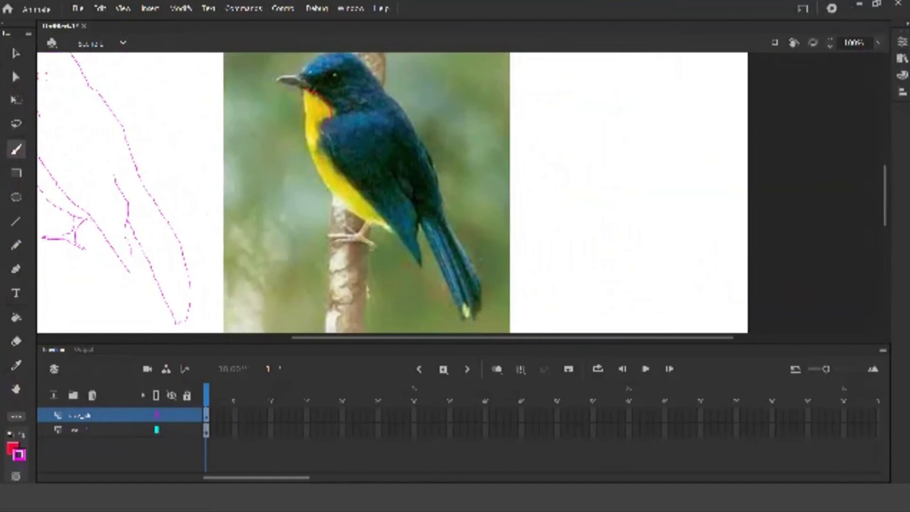
mouse_move(355, 190)
left_mouse_down()
mouse_move(420, 278)
mouse_move(404, 177)
left_mouse_up()
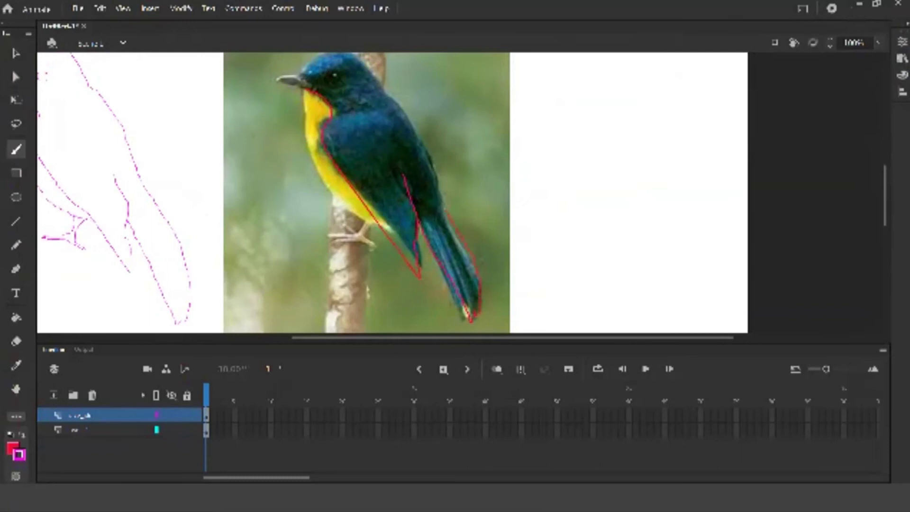
Complete the red Classic Brush tracing with the bird's back, head, beak, eye, breast edge and feet
scroll(451, 218, "up", 4)
scroll(451, 218, "down", 2)
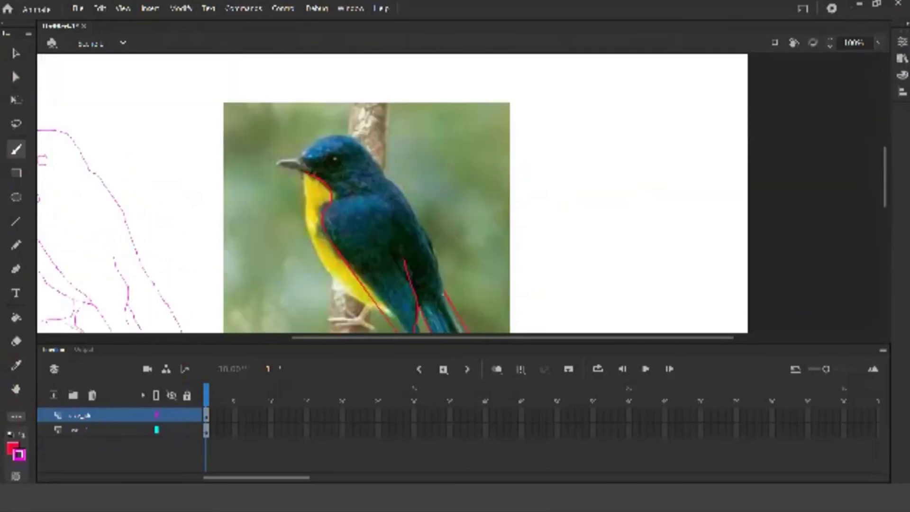
left_click_drag(393, 178, 424, 227)
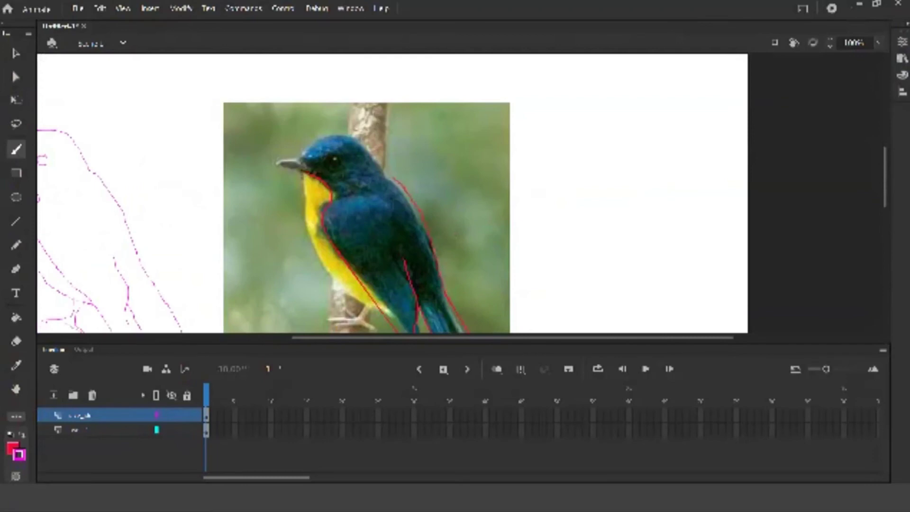
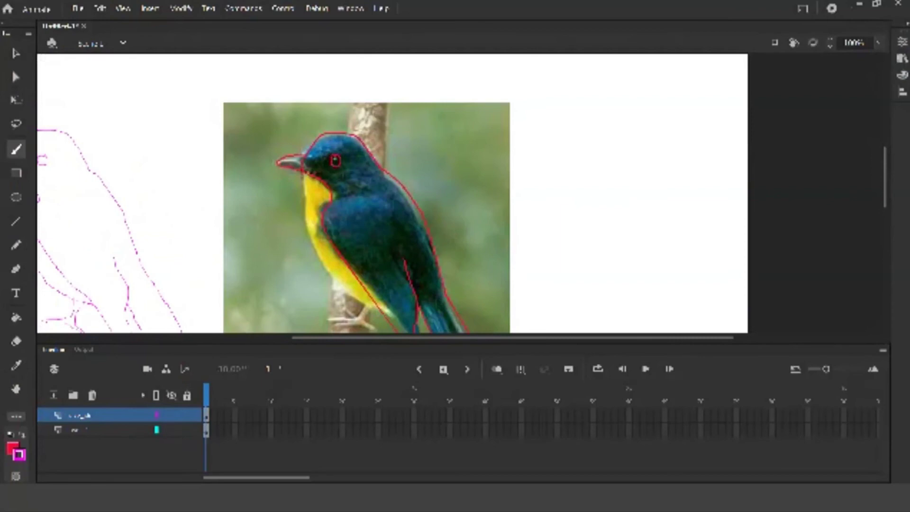
left_click_drag(303, 175, 332, 273)
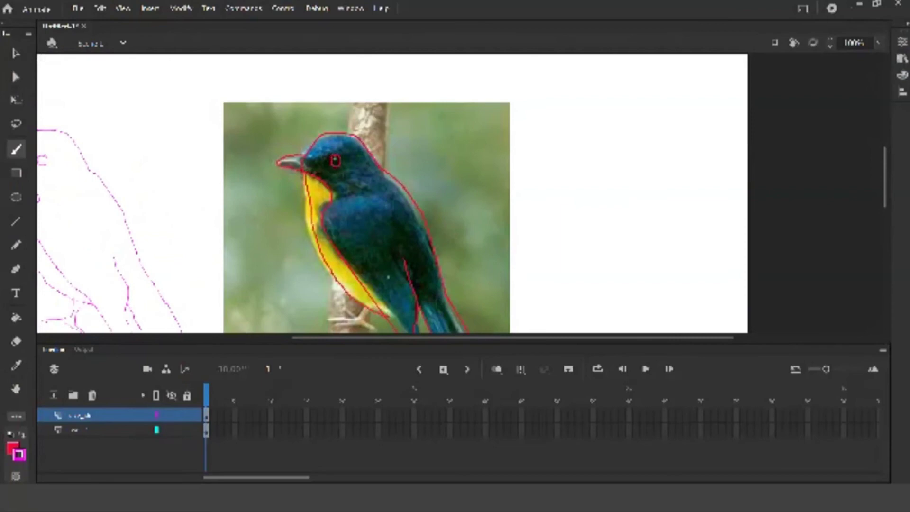
scroll(368, 254, "down", 3)
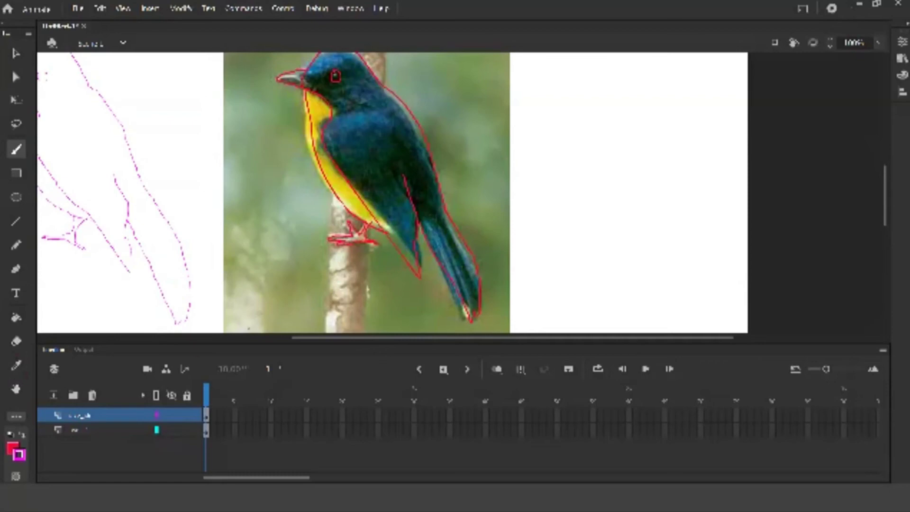
key("ctrl+equal")
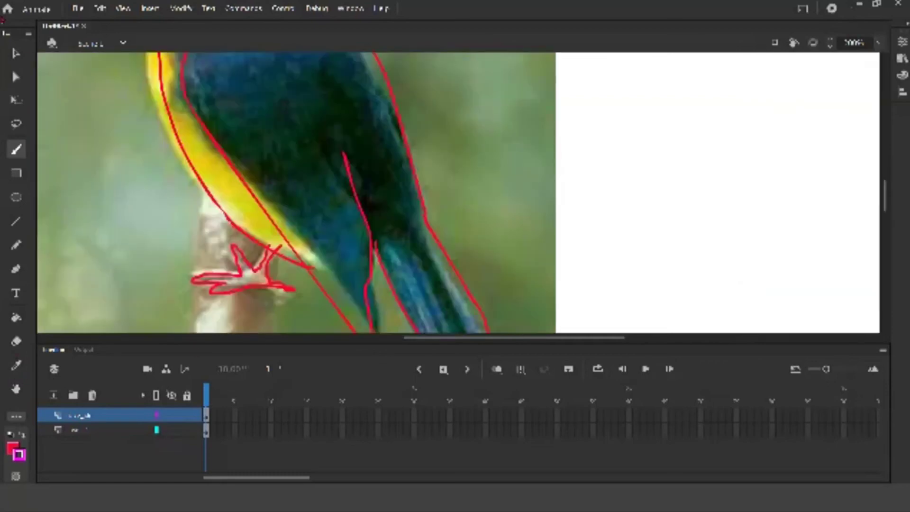
Try to select the stray leg lines that cross the belly outline of the red tracing
key("v")
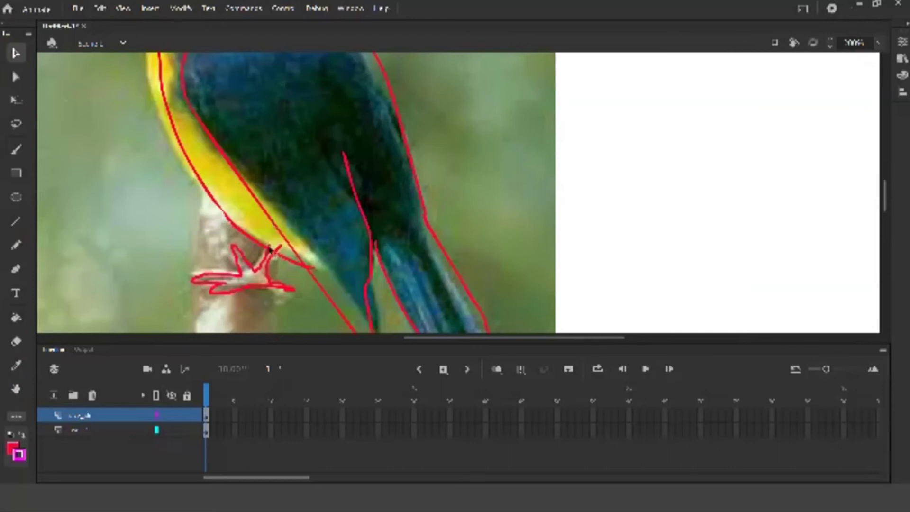
left_click(269, 249)
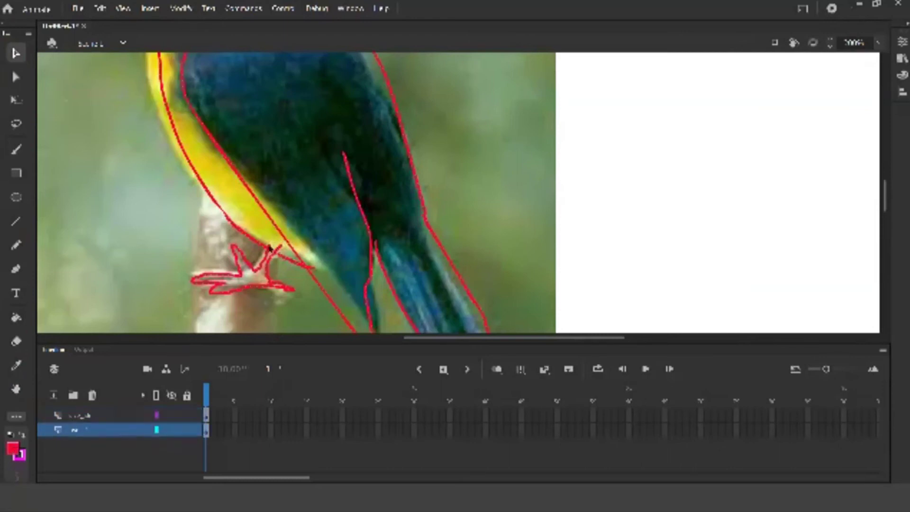
left_click(294, 263)
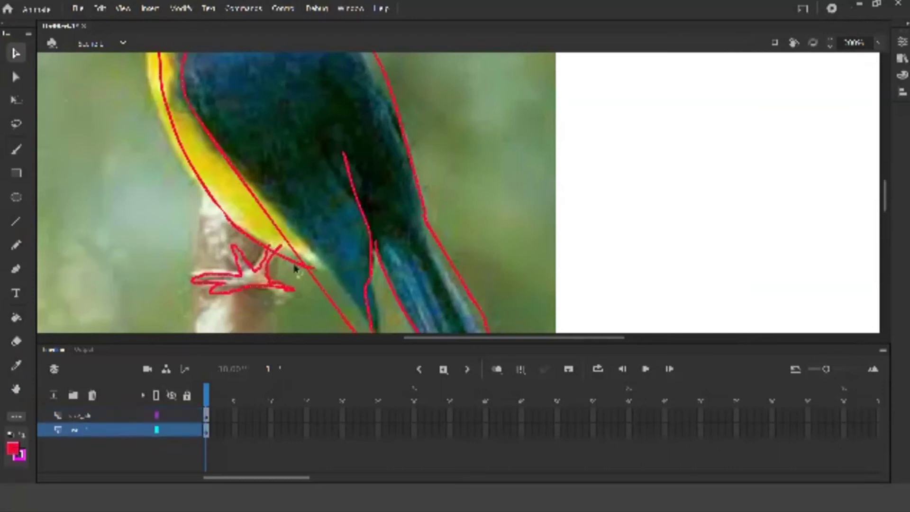
left_click(279, 246)
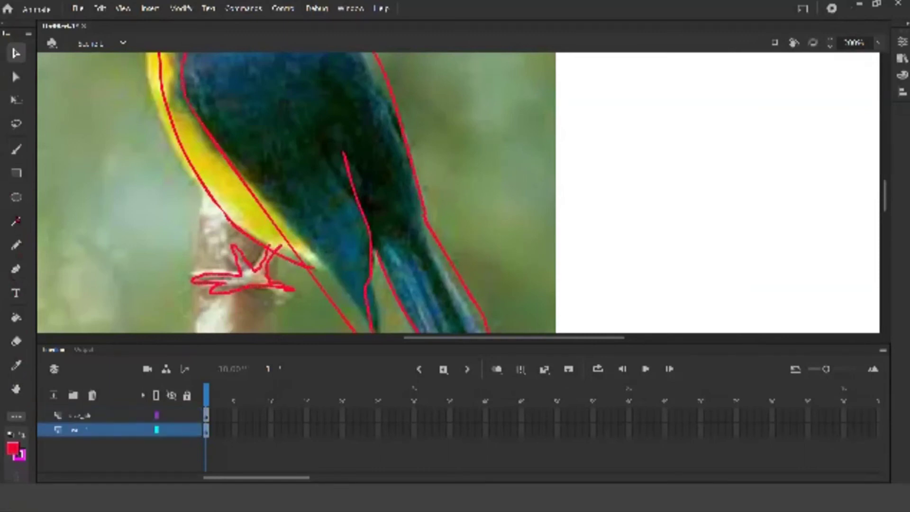
left_click(15, 341)
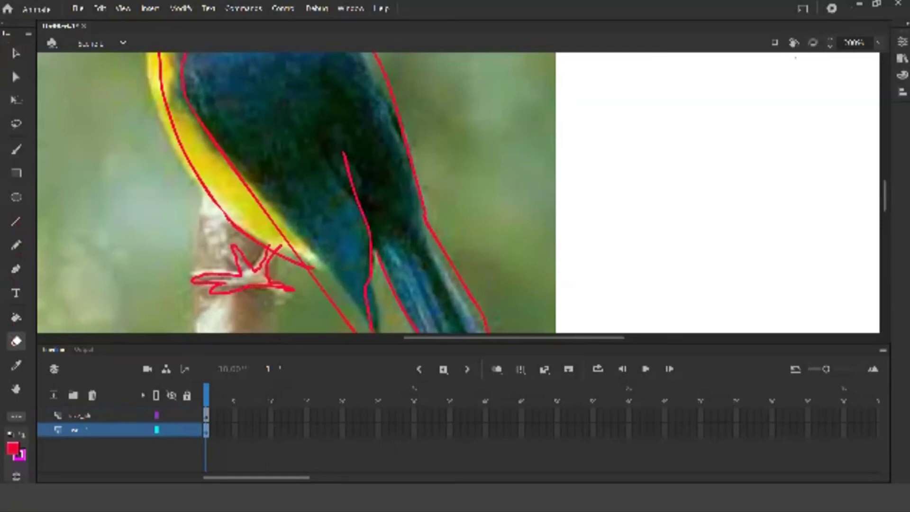
left_click(902, 42)
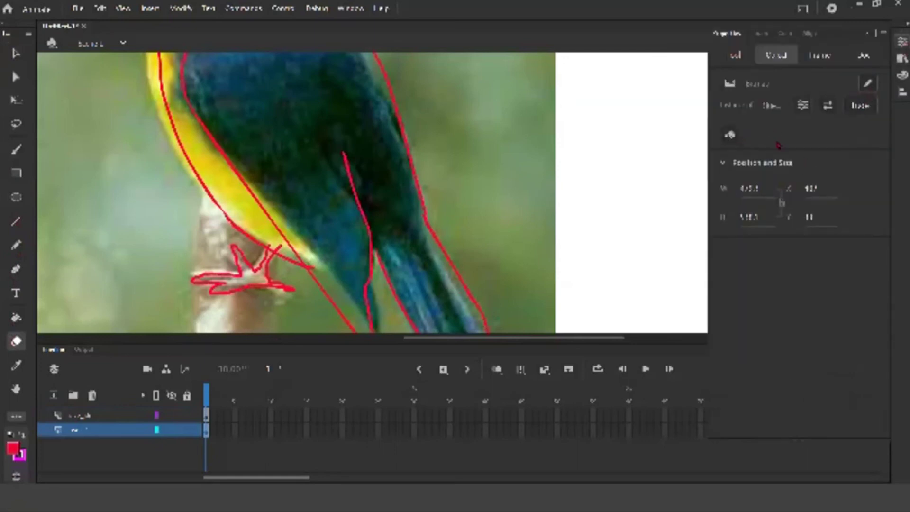
key("ctrl+equal")
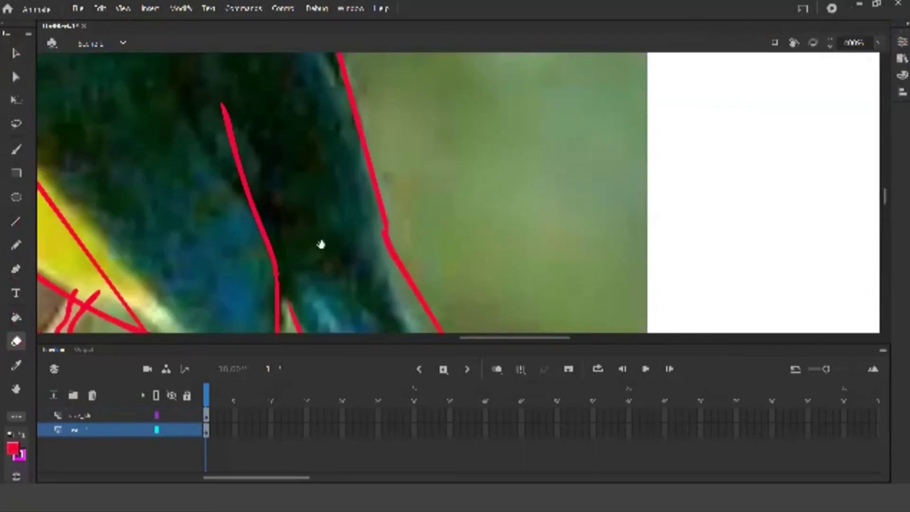
mouse_move(321, 244)
left_mouse_down()
mouse_move(335, 193)
mouse_move(357, 214)
left_mouse_up()
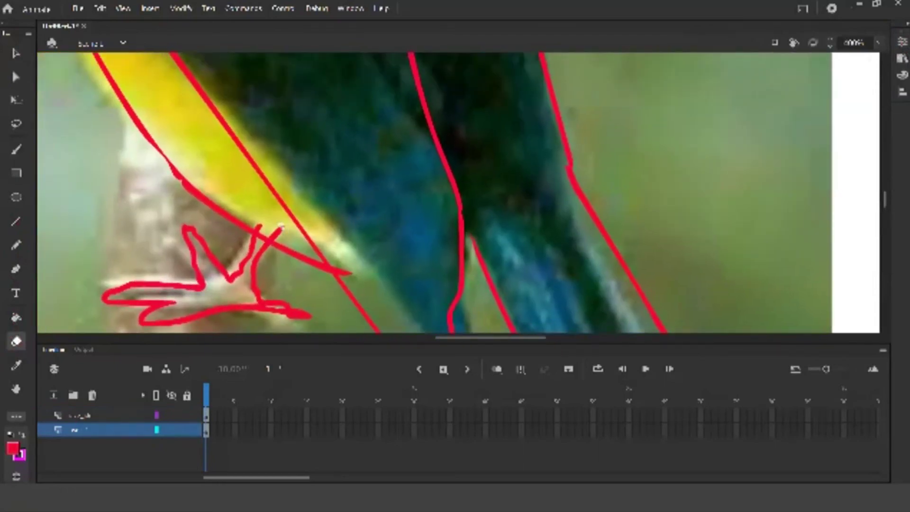
Lock the photo layer against selection, and hide and reshow it to check the red tracing on its own
left_click(207, 415)
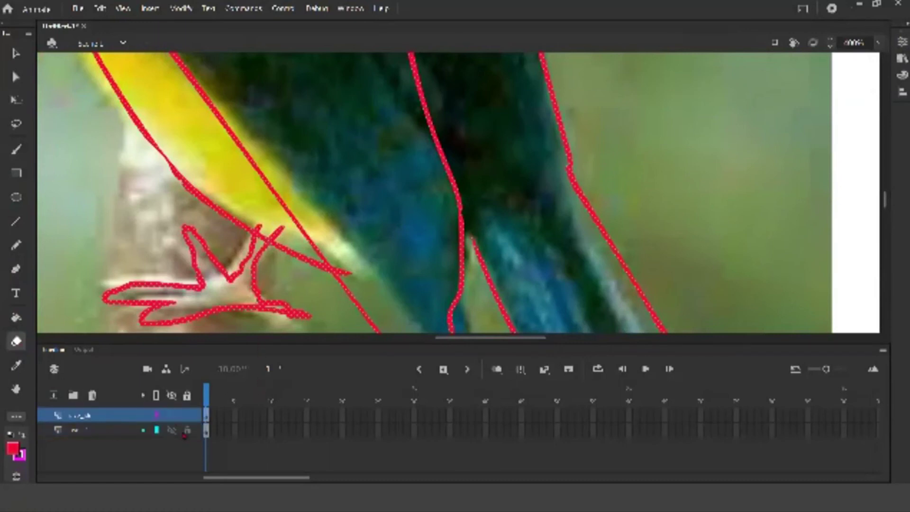
left_click(15, 54)
left_click(136, 266)
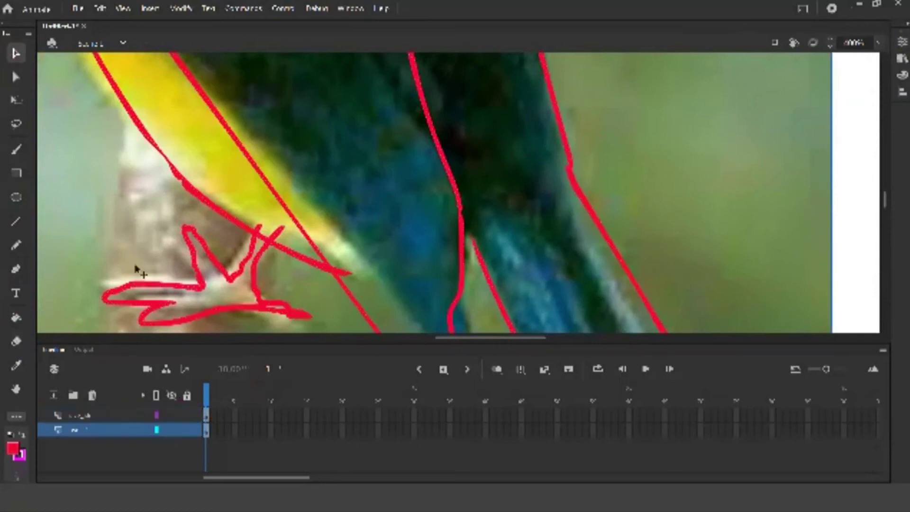
left_click(188, 431)
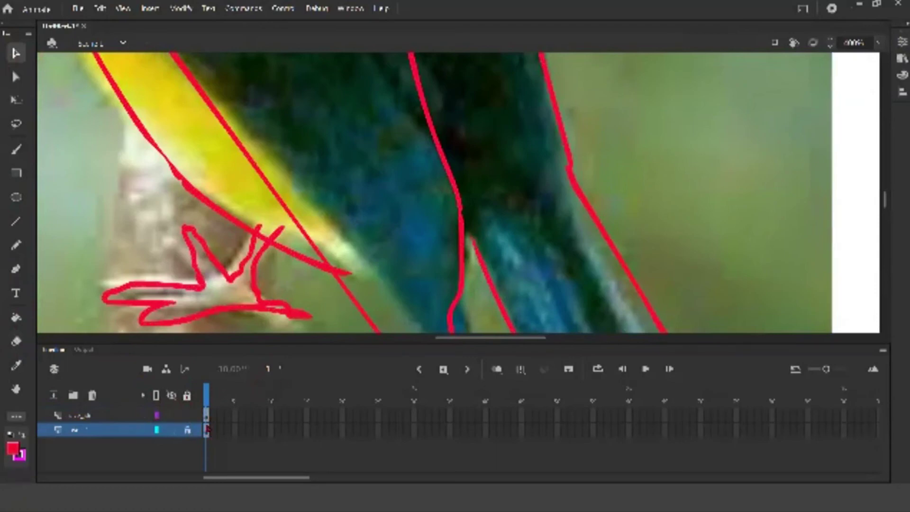
left_click(172, 430)
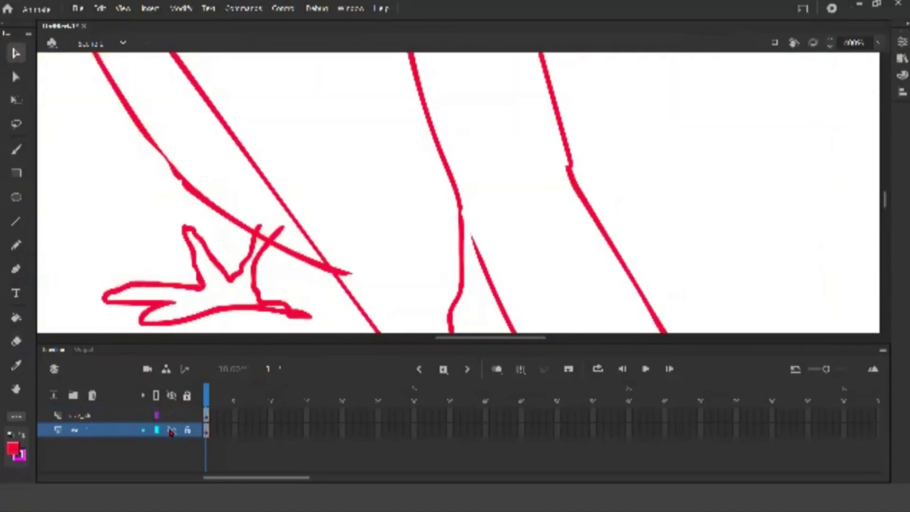
left_click(172, 430)
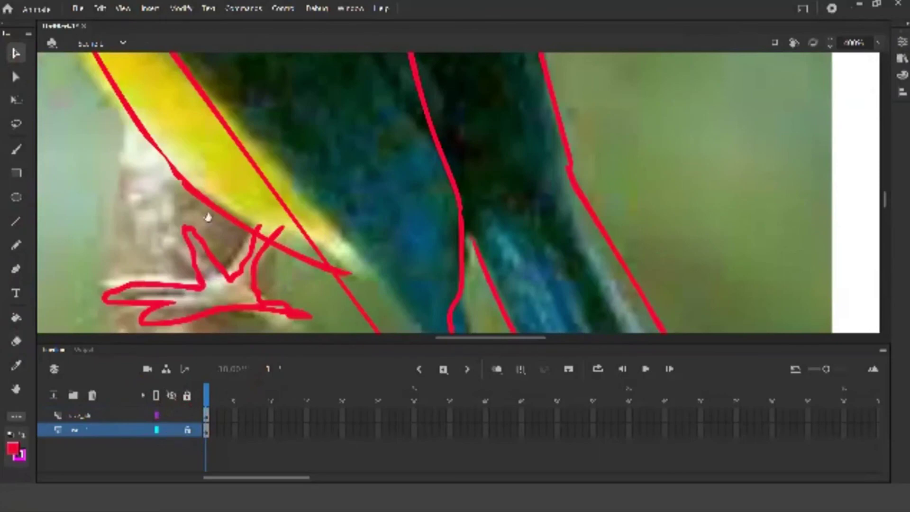
Compare the magenta Pencil tracing with the red Classic Brush tracing around the wings, tail and feet
mouse_move(209, 216)
left_mouse_down()
mouse_move(335, 232)
mouse_move(664, 217)
left_mouse_up()
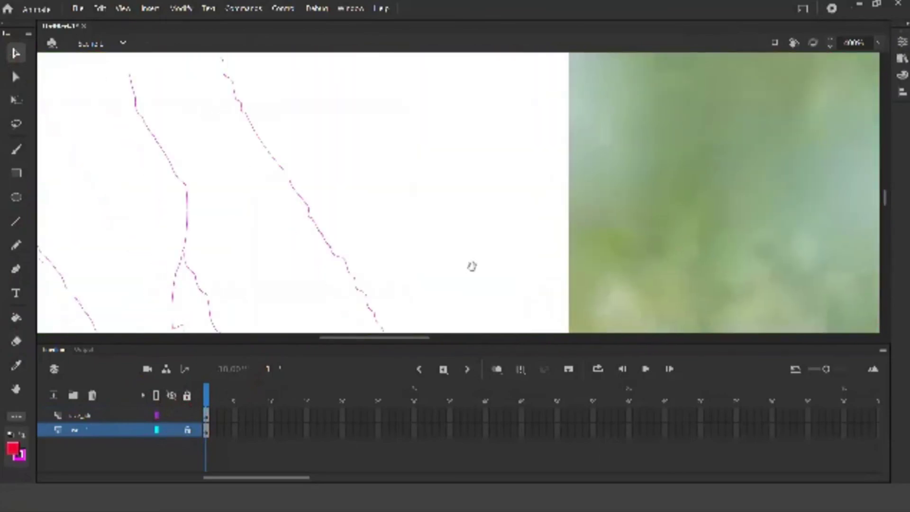
mouse_move(471, 264)
left_mouse_down()
mouse_move(715, 209)
mouse_move(488, 272)
mouse_move(454, 262)
left_mouse_up()
mouse_move(729, 223)
left_mouse_down()
mouse_move(538, 223)
mouse_move(457, 175)
mouse_move(415, 178)
left_mouse_up()
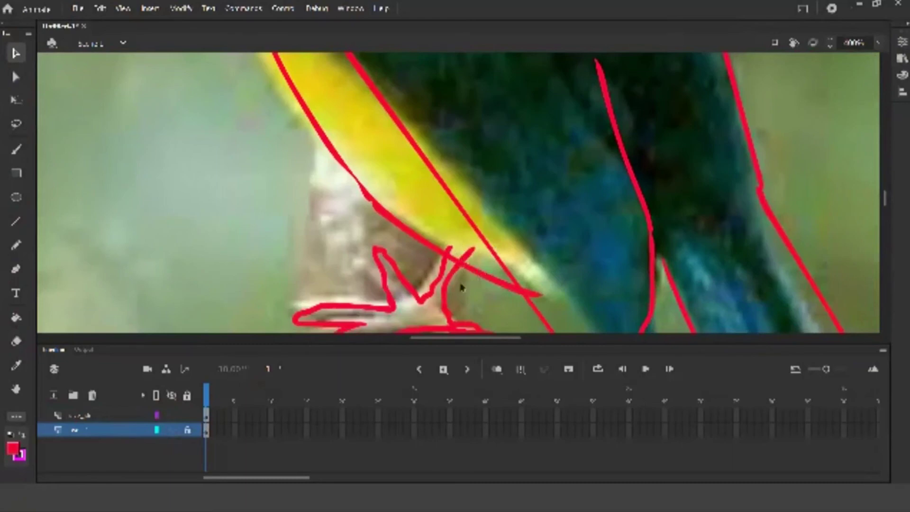
scroll(154, 224, "left", 8)
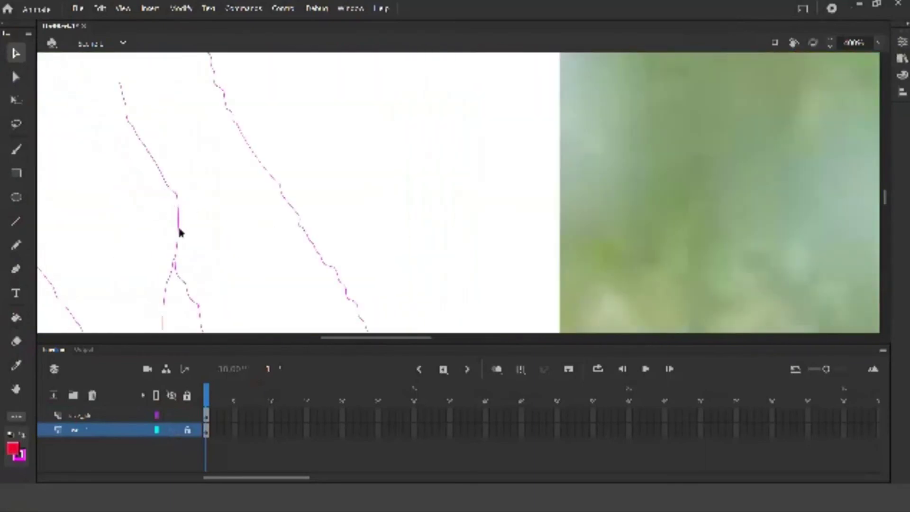
scroll(394, 203, "right", 10)
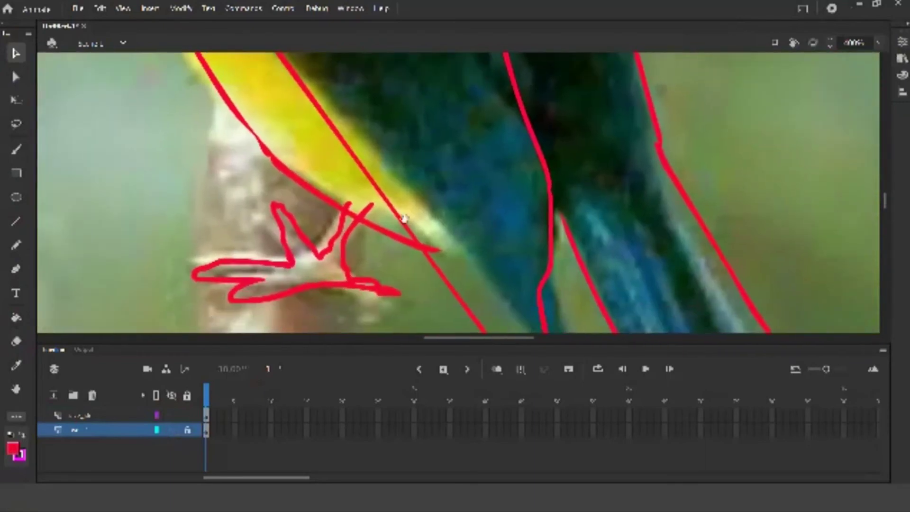
scroll(404, 218, "right", 2)
scroll(65, 256, "left", 8)
scroll(330, 230, "right", 10)
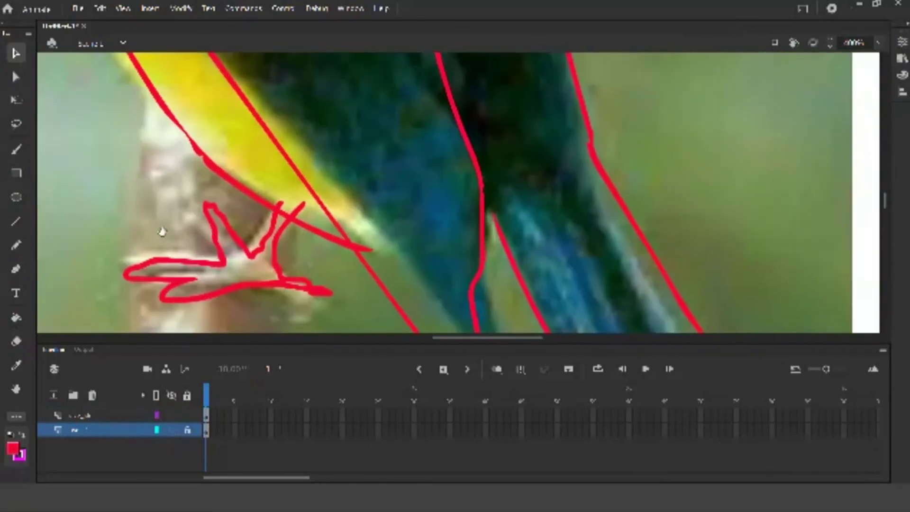
scroll(161, 232, "left", 4)
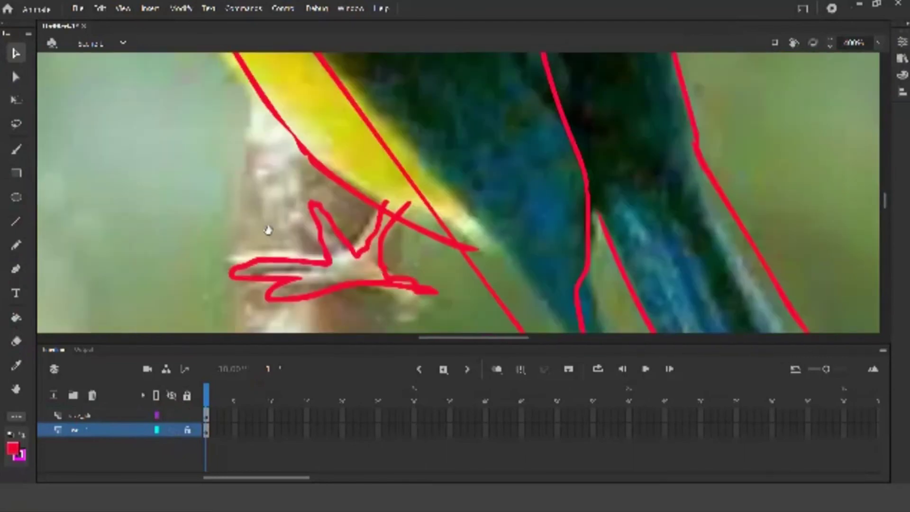
Erase the leg line ends overlapping the belly and the overshooting stroke inside the eye on the tracing layer
left_click(207, 413)
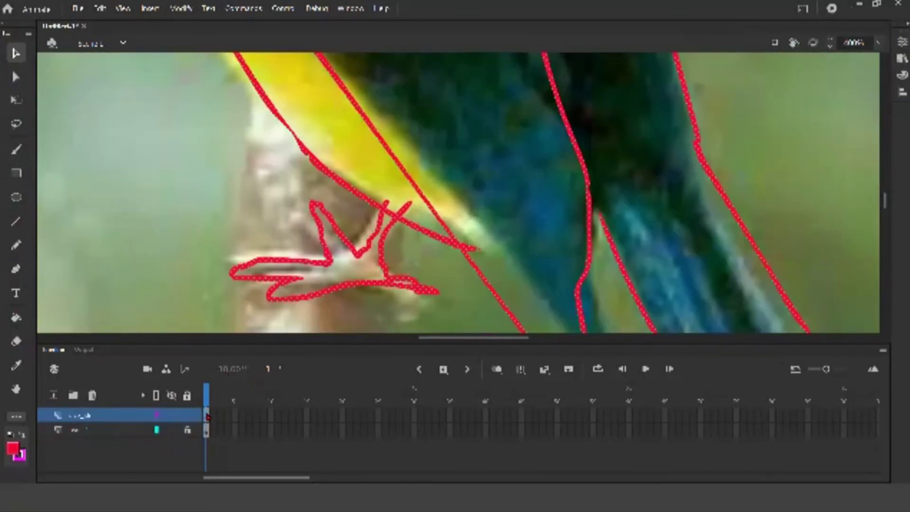
left_click(221, 205)
left_click(16, 340)
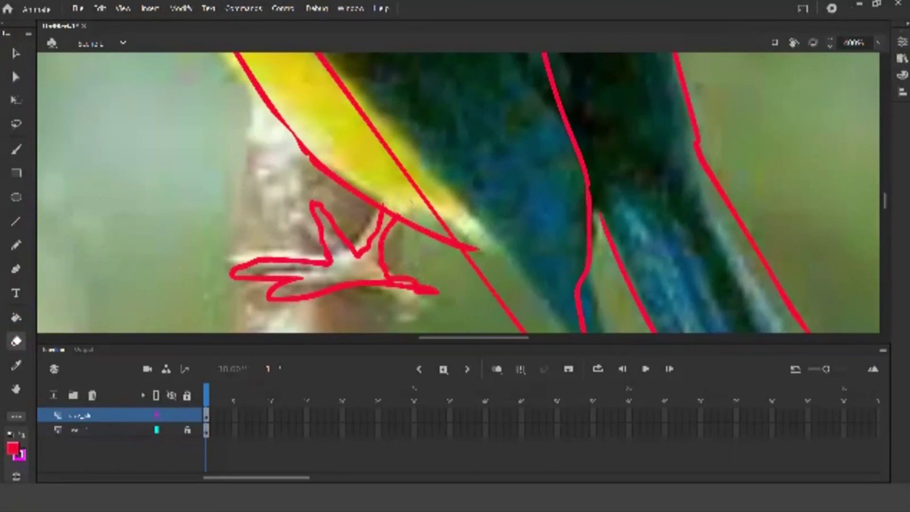
scroll(355, 218, "up", 10)
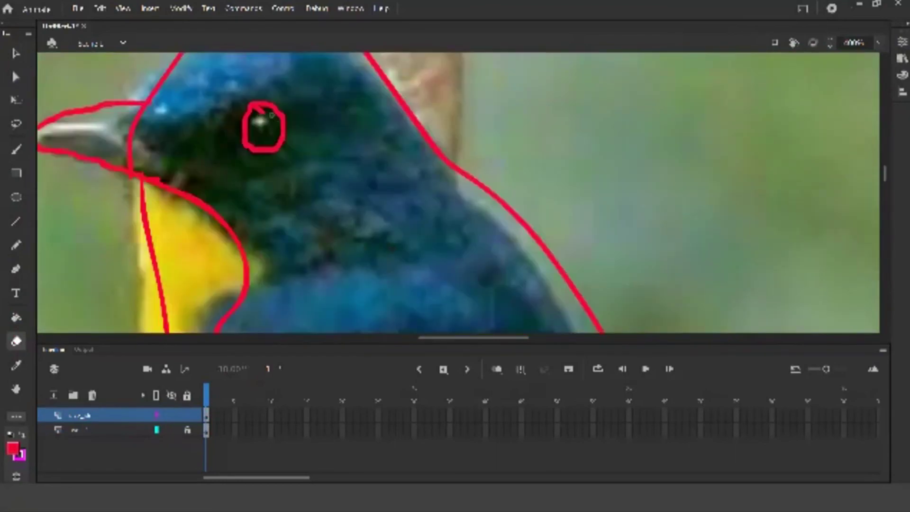
left_click_drag(268, 114, 259, 111)
Sample the yellow of the photographed bird's breast and fill the breast area of the tracing with it
scroll(403, 194, "down", 10)
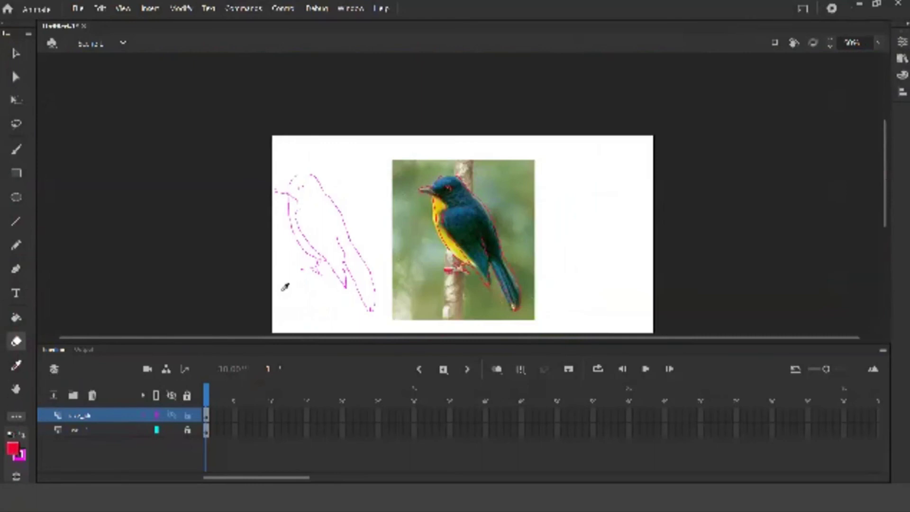
key("i")
left_click(443, 212)
left_click(444, 214)
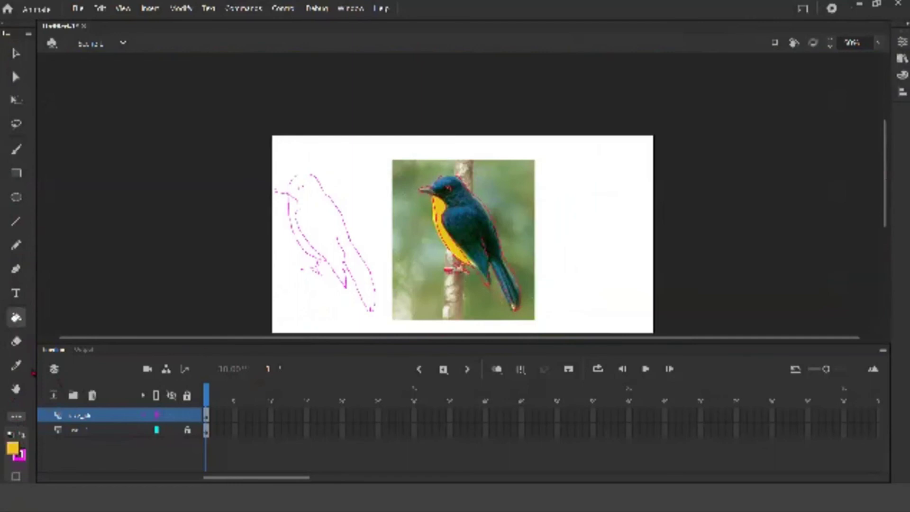
Sample the dark blue of the bird's back as the fill colour and inspect the body outline down to the tail tip
left_click(16, 365)
left_click(474, 207)
key("ctrl+equal")
key("ctrl+equal")
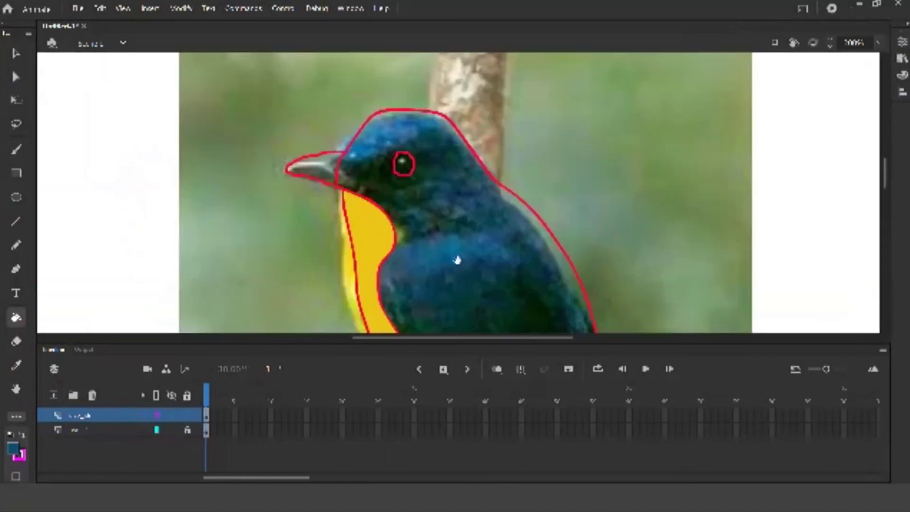
scroll(457, 258, "down", 6)
scroll(457, 258, "right", 4)
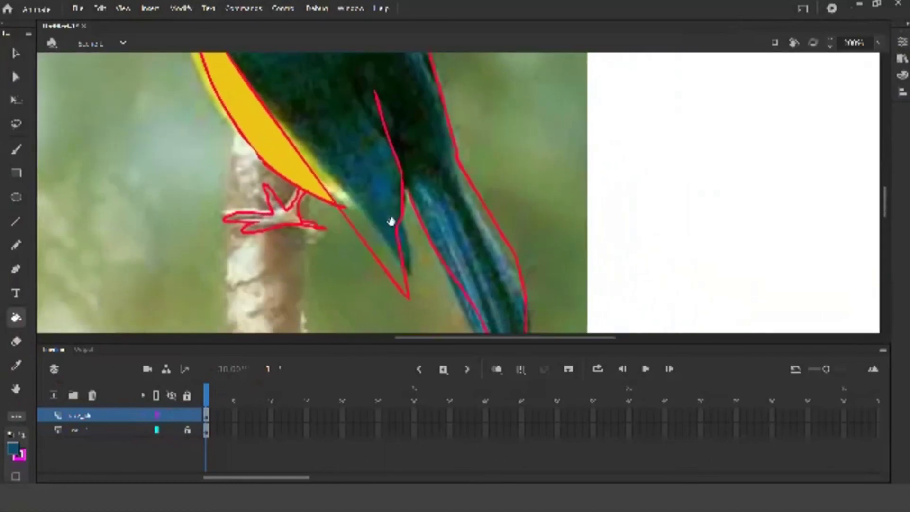
scroll(432, 238, "down", 3)
scroll(433, 238, "right", 2)
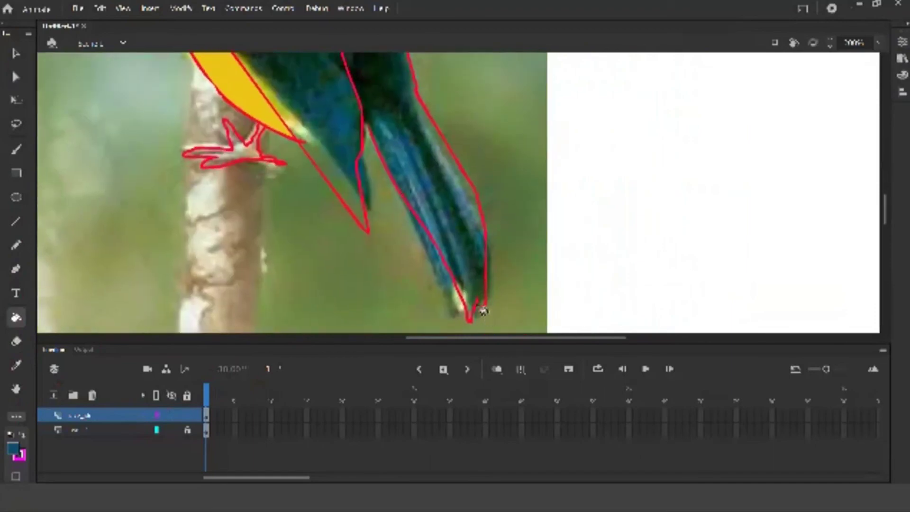
key("ctrl+equal")
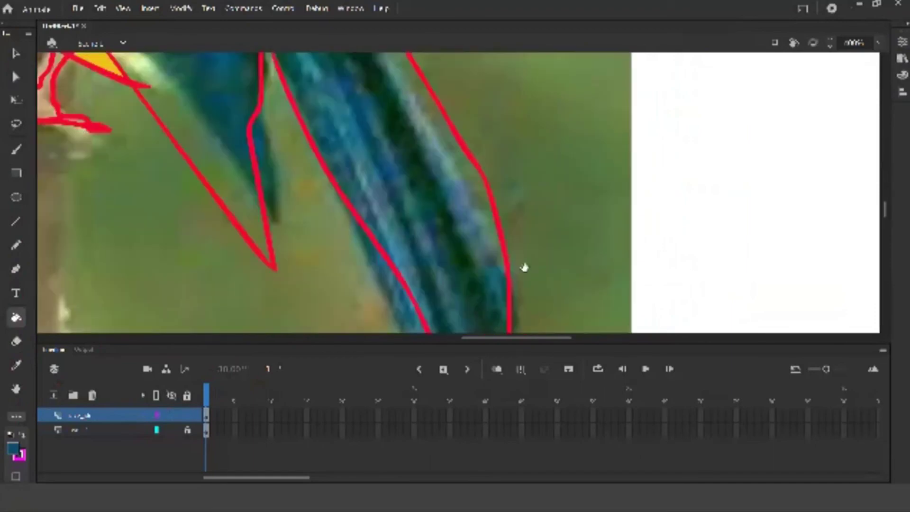
scroll(524, 268, "down", 5)
scroll(524, 268, "right", 2)
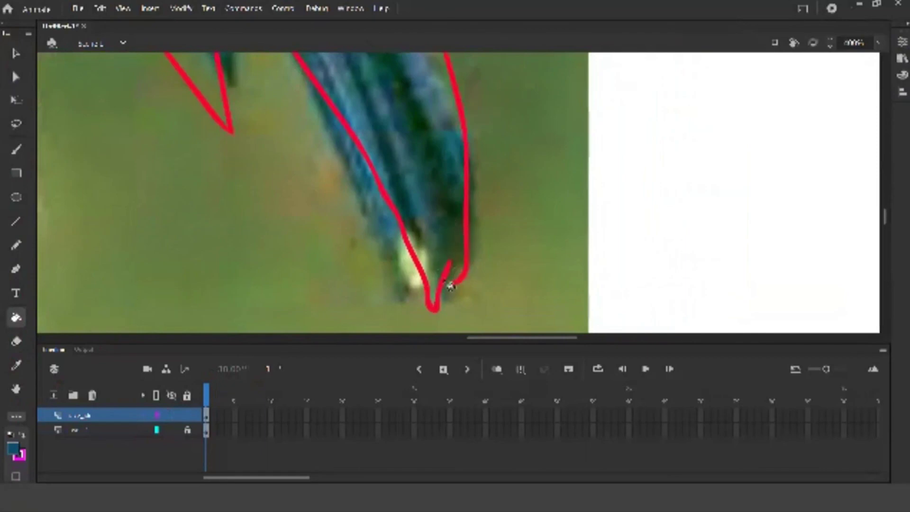
Set the Paint Bucket's gap size to Close Large Gaps for filling the body despite the tail-tip opening
left_click(16, 475)
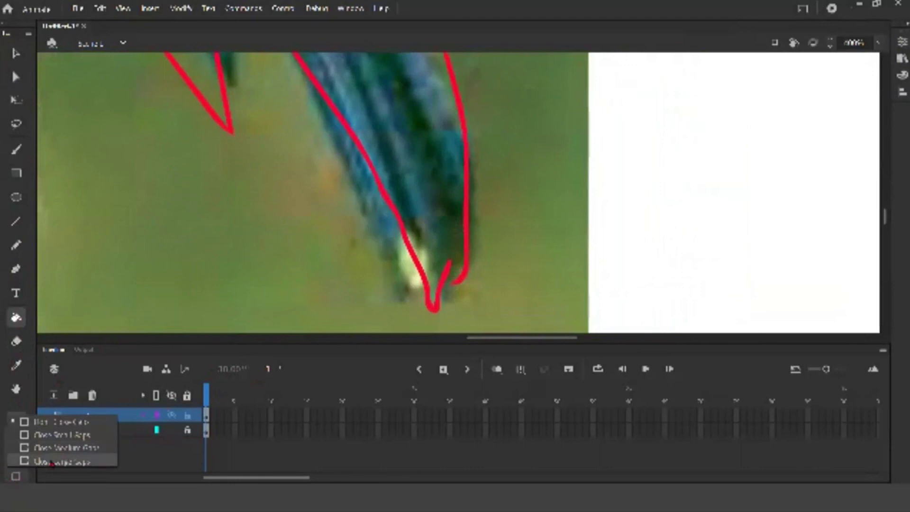
left_click(86, 462)
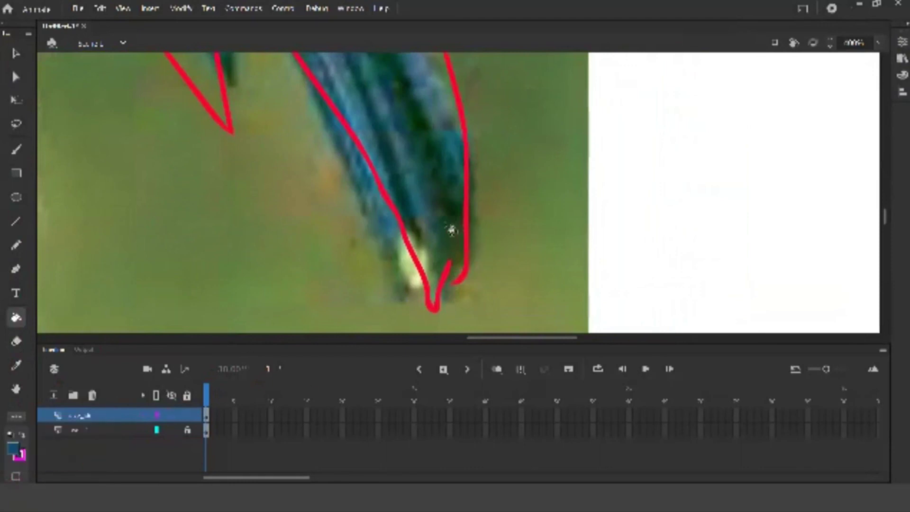
left_click(15, 475)
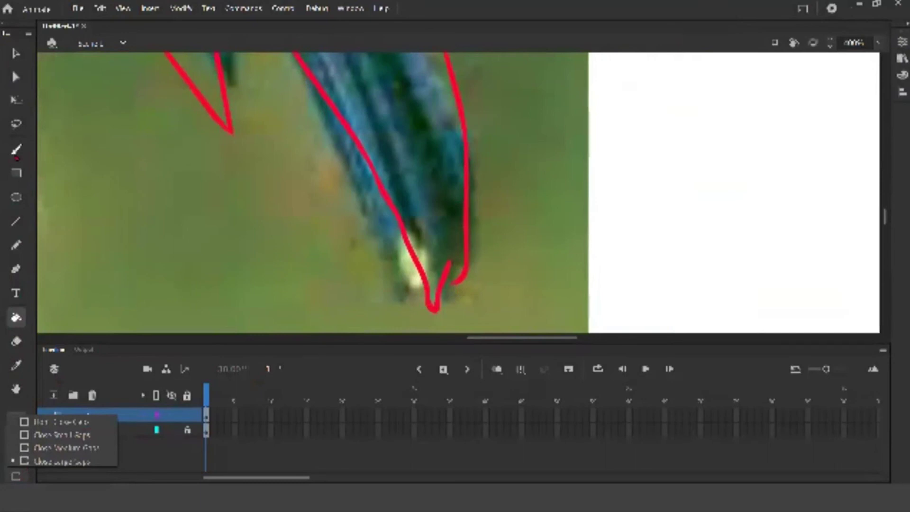
Sample the outline's red and brush over the openings at the tail tip and between the wing and tail lines
key("b")
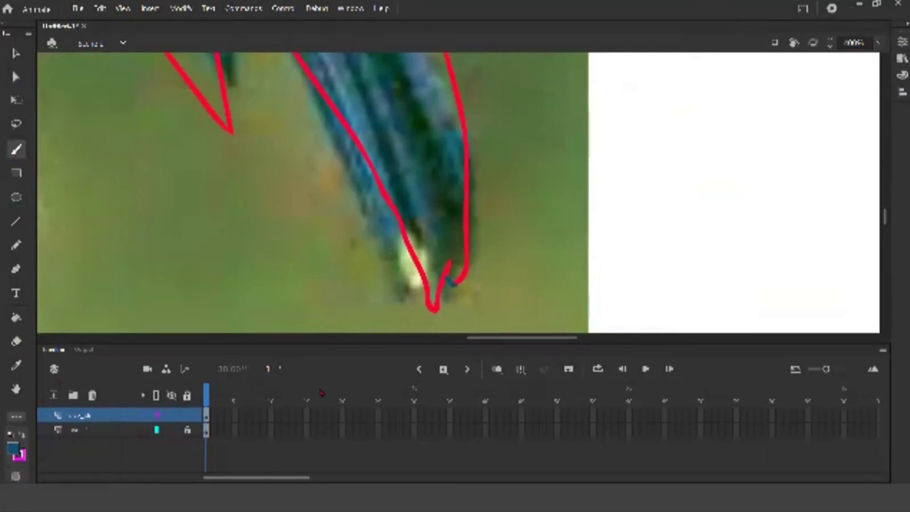
left_click(17, 365)
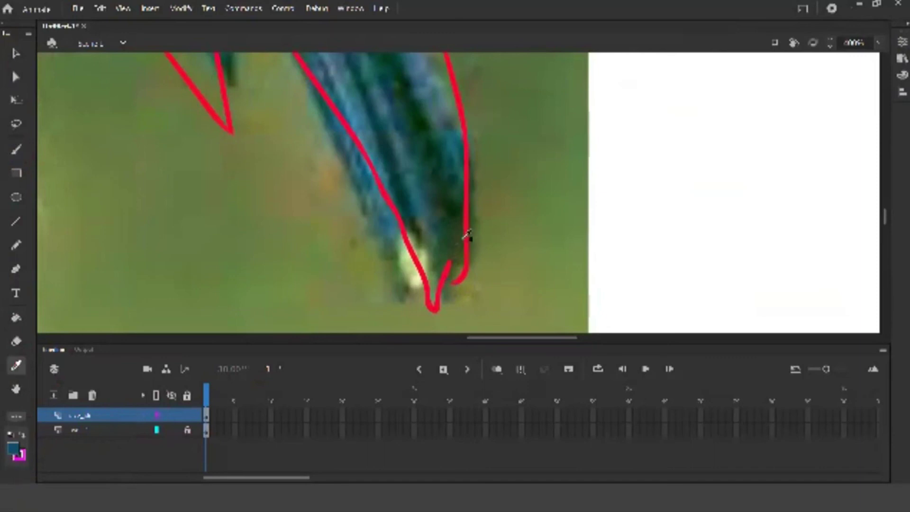
left_click(469, 246)
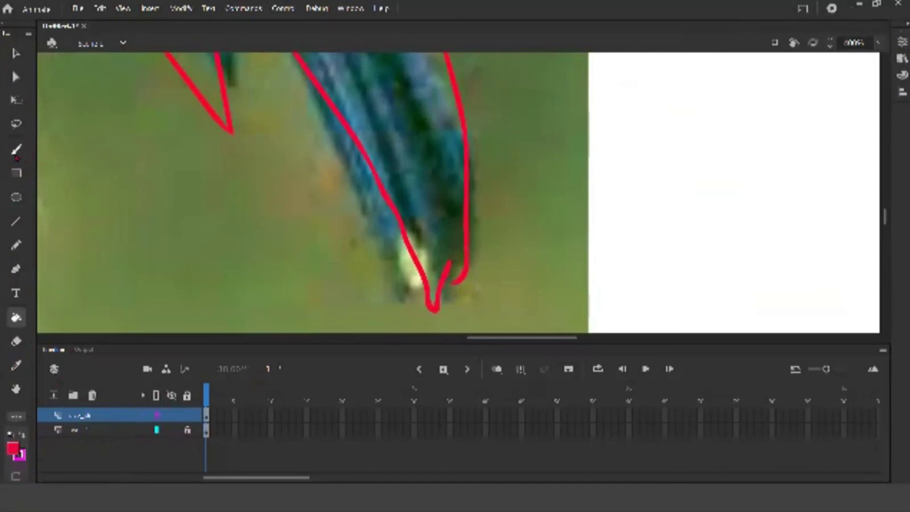
left_click(17, 151)
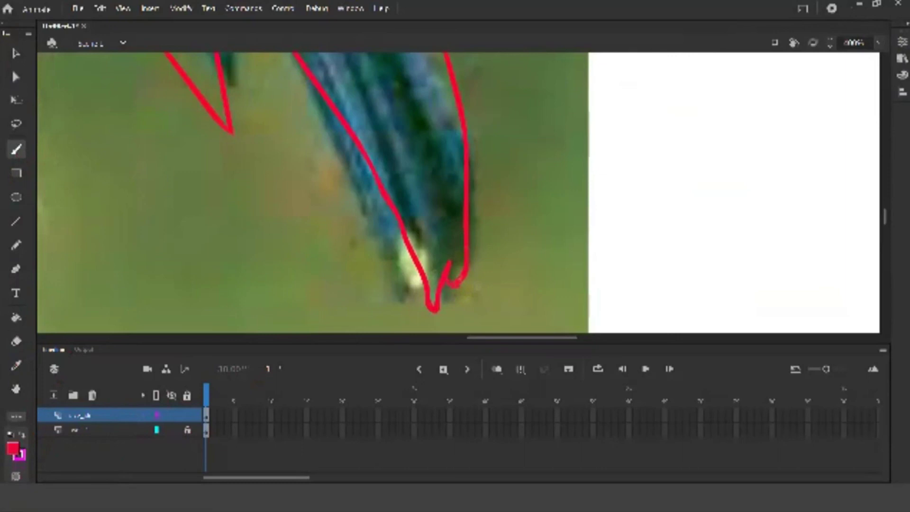
scroll(504, 285, "up", 5)
scroll(504, 284, "left", 5)
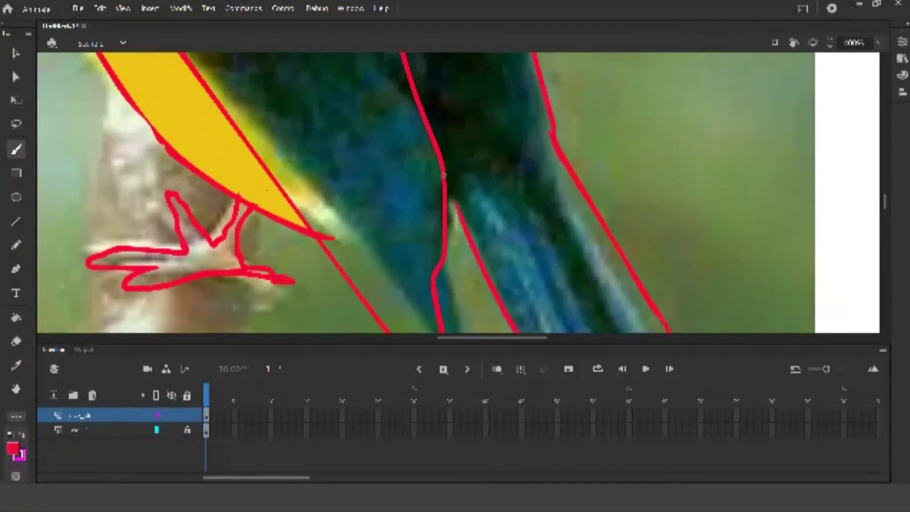
left_click_drag(444, 174, 452, 195)
Check the head and back outline, and brush the curved upper edge of the folded wing in red
scroll(566, 305, "up", 10)
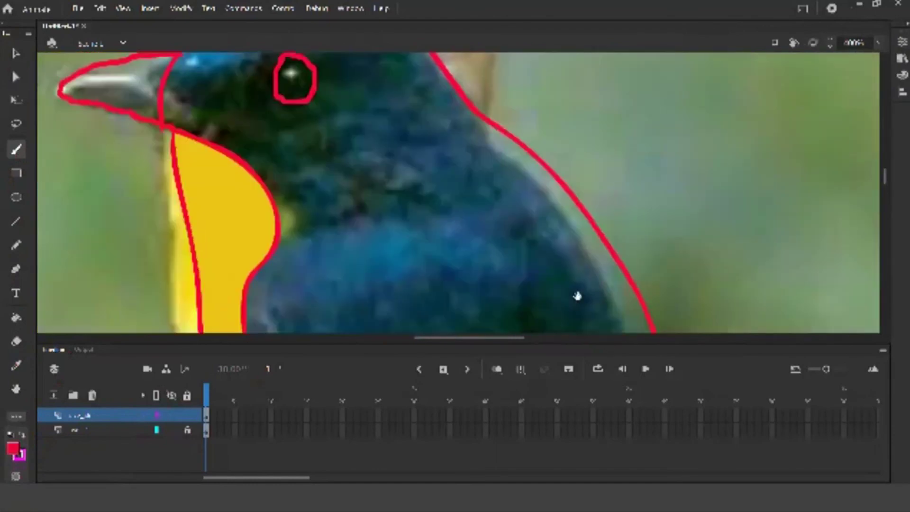
scroll(578, 284, "up", 3)
scroll(577, 284, "left", 3)
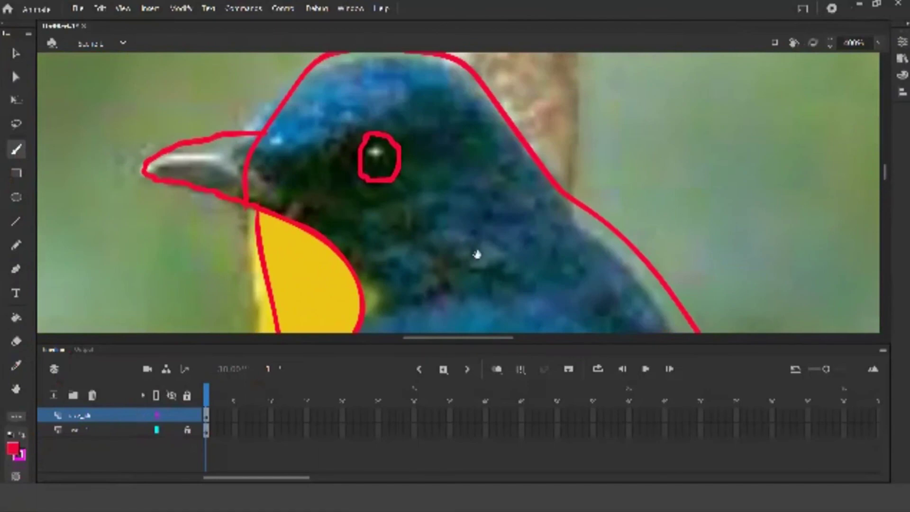
left_click_drag(496, 254, 376, 148)
key("ctrl+minus")
key("ctrl+minus")
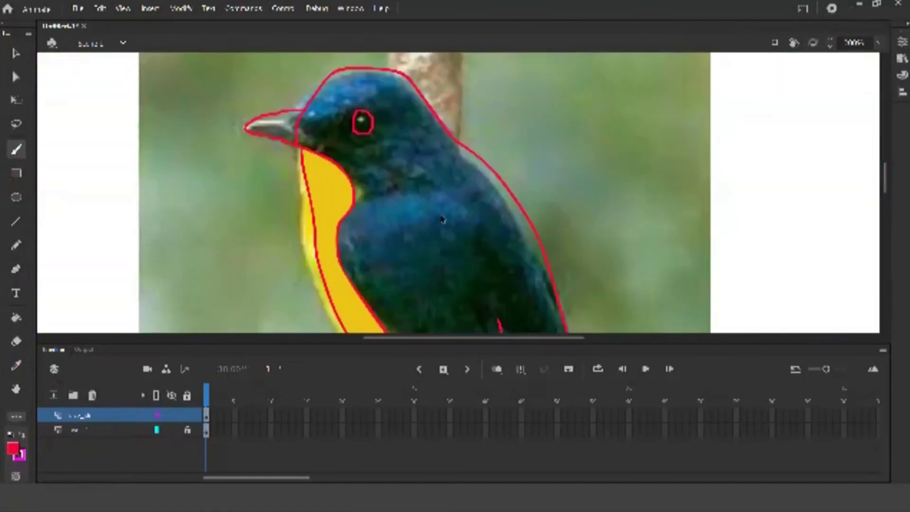
left_click_drag(398, 186, 373, 176)
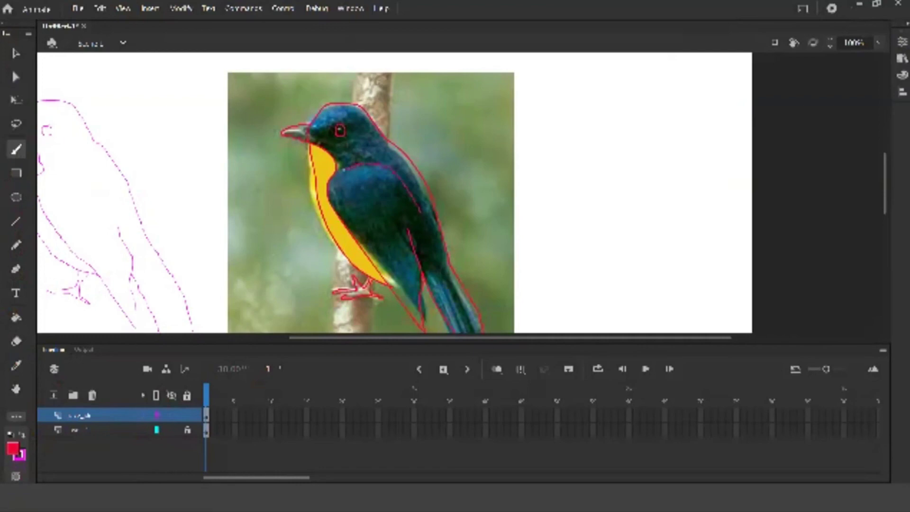
Sample the near-black green of the photographed wing and fill the body and the tail sections with it
scroll(433, 267, "down", 3)
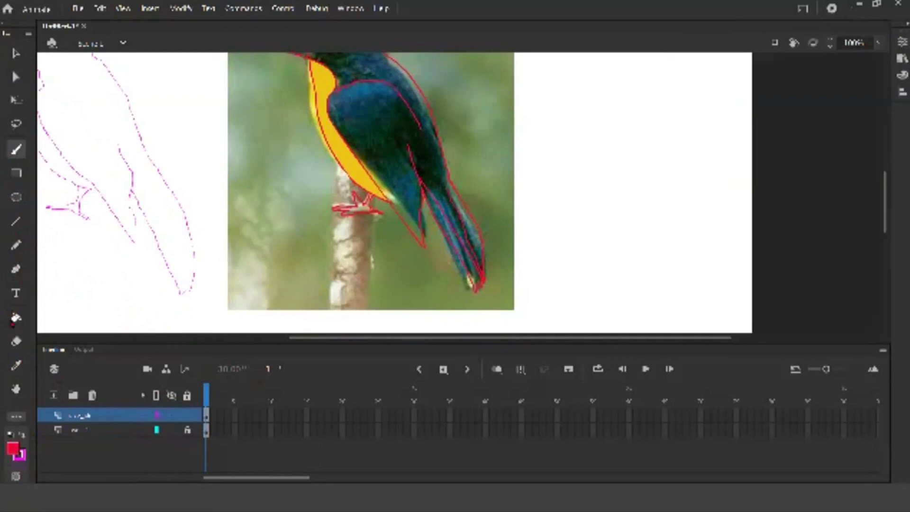
left_click(16, 366)
left_click(390, 162)
left_click(390, 166)
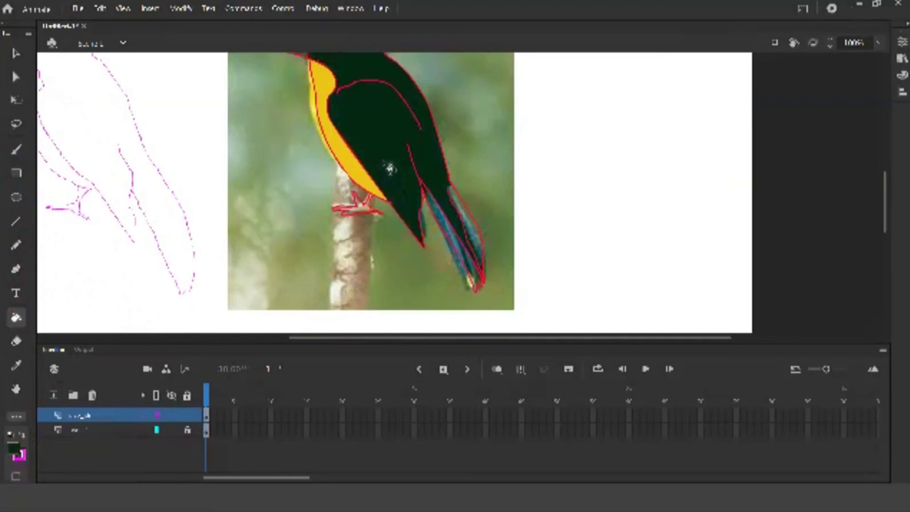
left_click(470, 240)
left_click(464, 254)
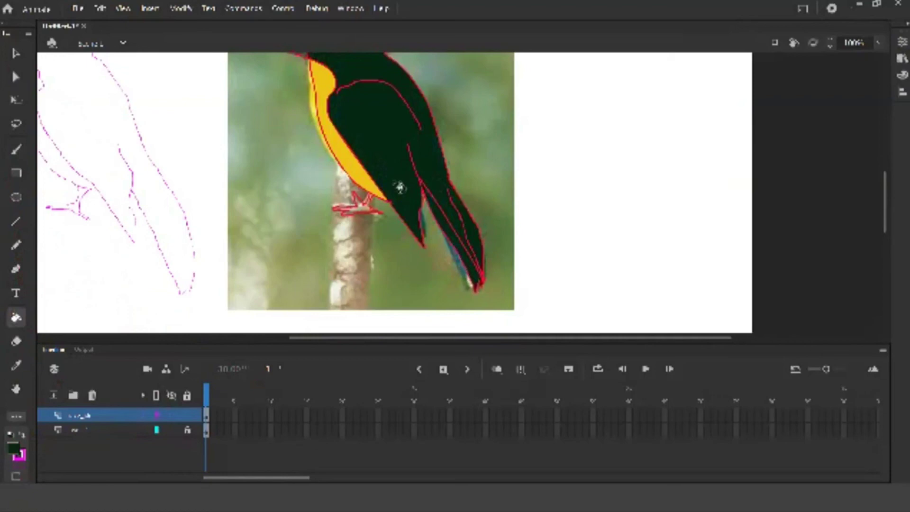
Refill the body and every tail section of the traced bird with a deep blue swatch
scroll(366, 165, "up", 3)
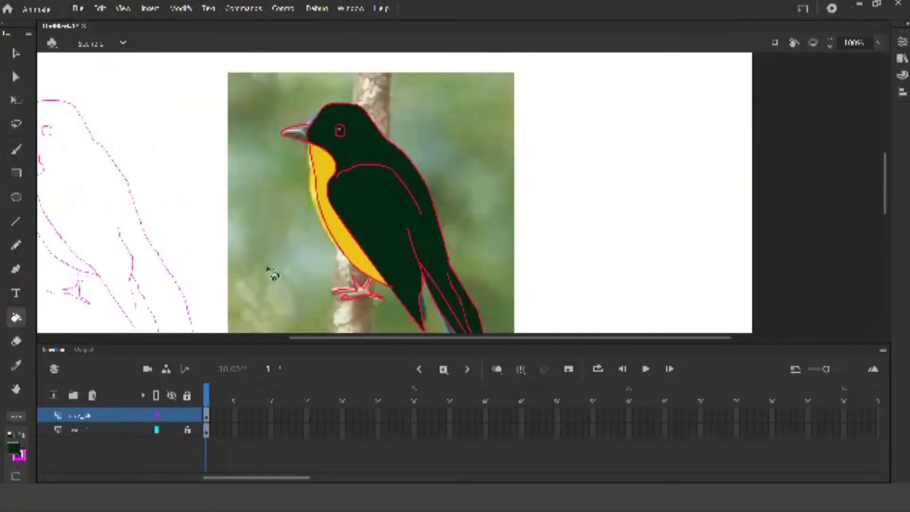
left_click(13, 447)
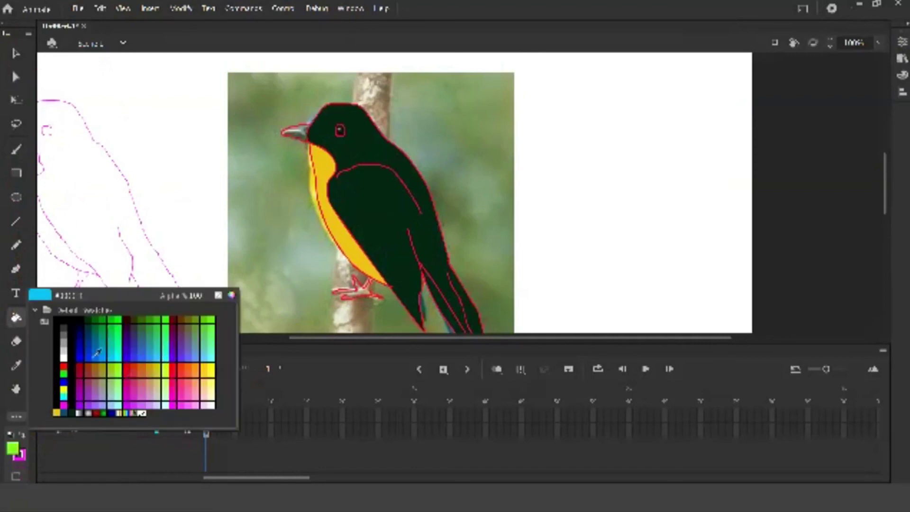
left_click(92, 341)
left_click(375, 173)
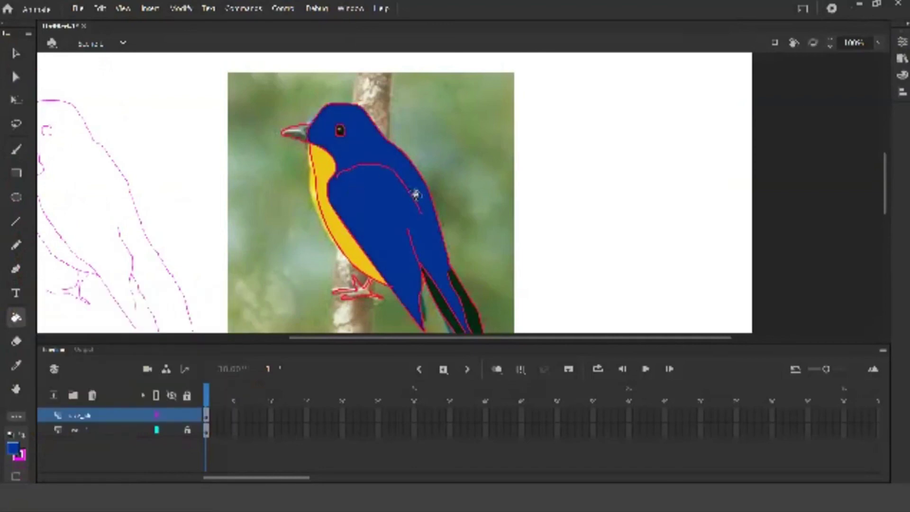
left_click(471, 308)
scroll(471, 308, "down", 3)
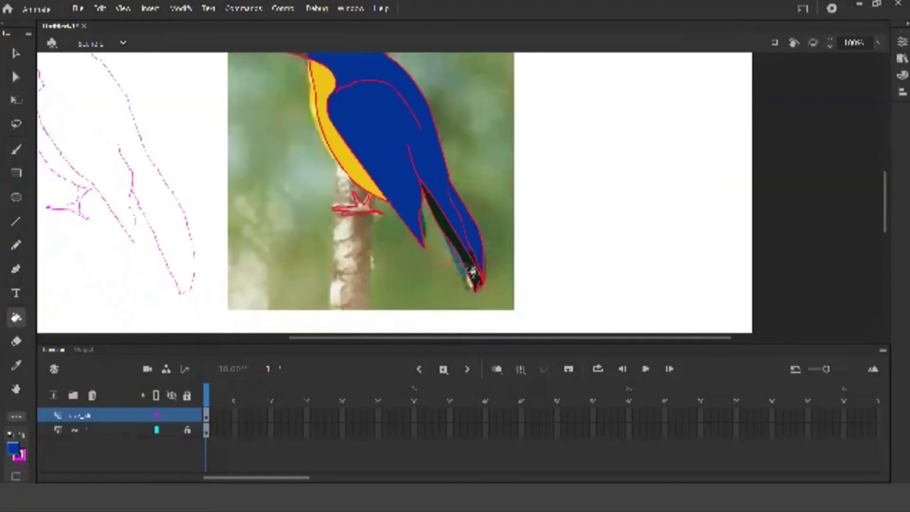
left_click(475, 271)
left_click(477, 260)
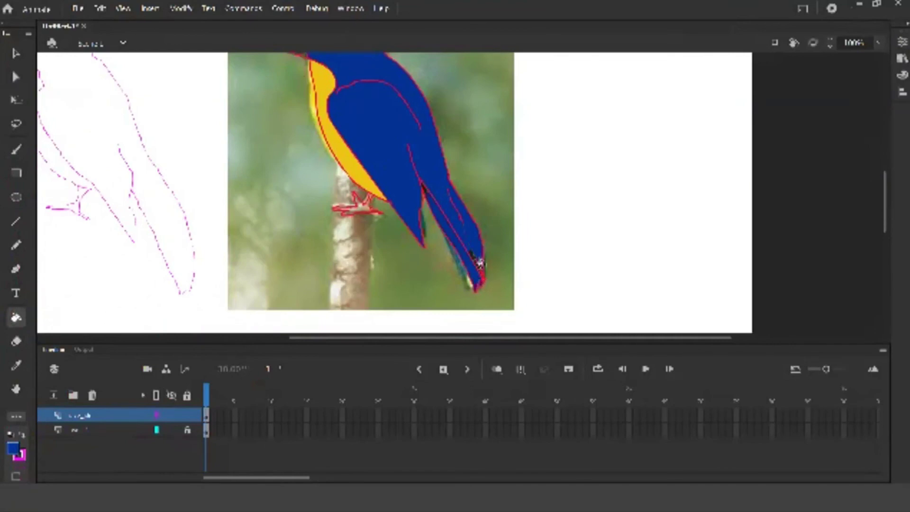
left_click(428, 197)
Fill the beak with a reddish-brown swatch and the feet with an orange swatch
scroll(386, 205, "up", 3)
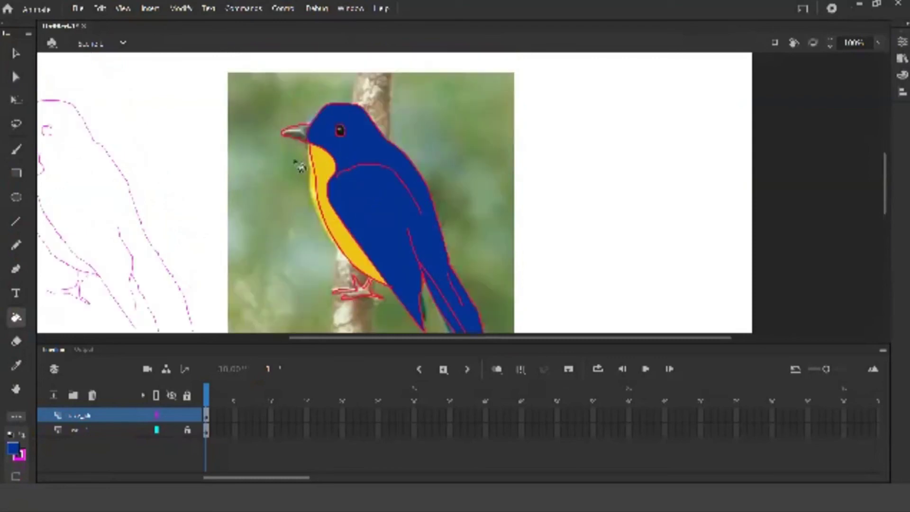
left_click(13, 448)
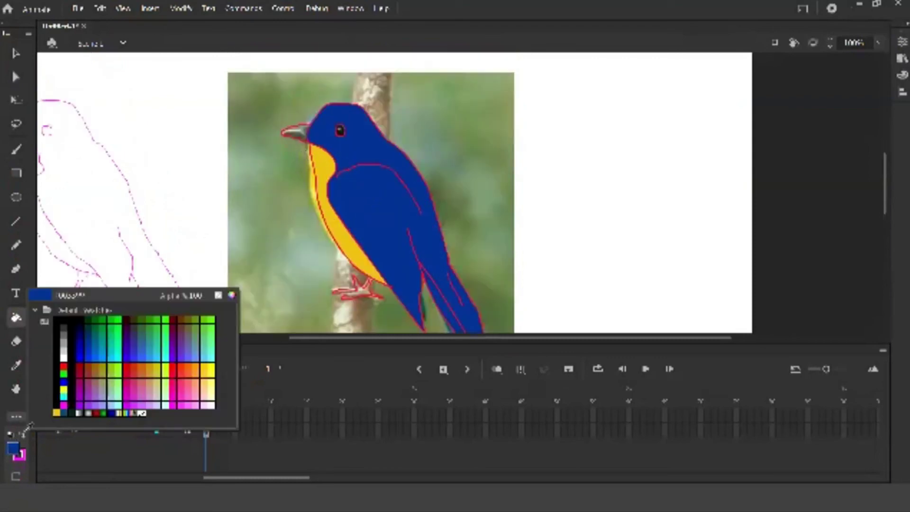
left_click(85, 363)
left_click(298, 132)
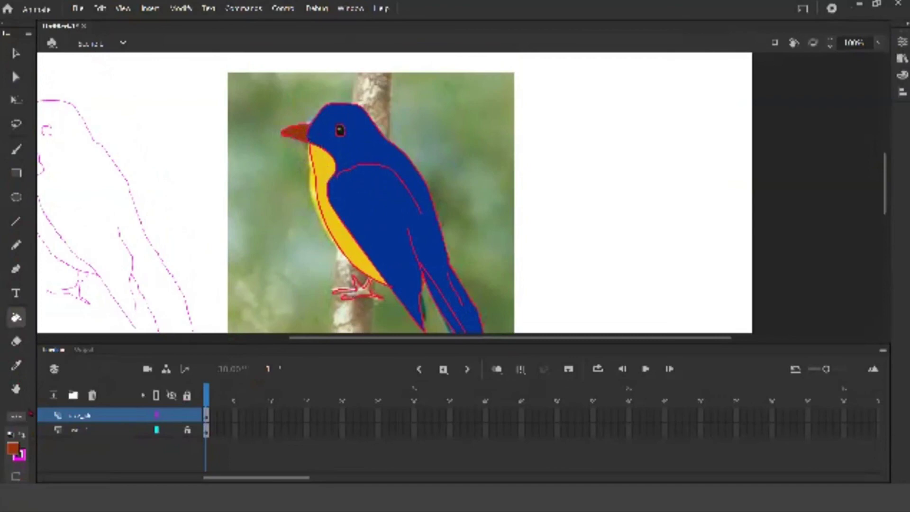
left_click(14, 449)
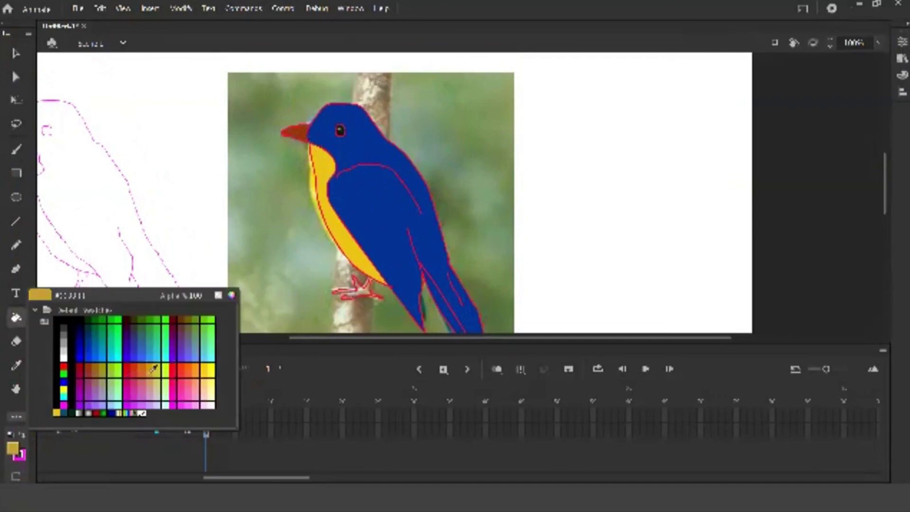
left_click(199, 368)
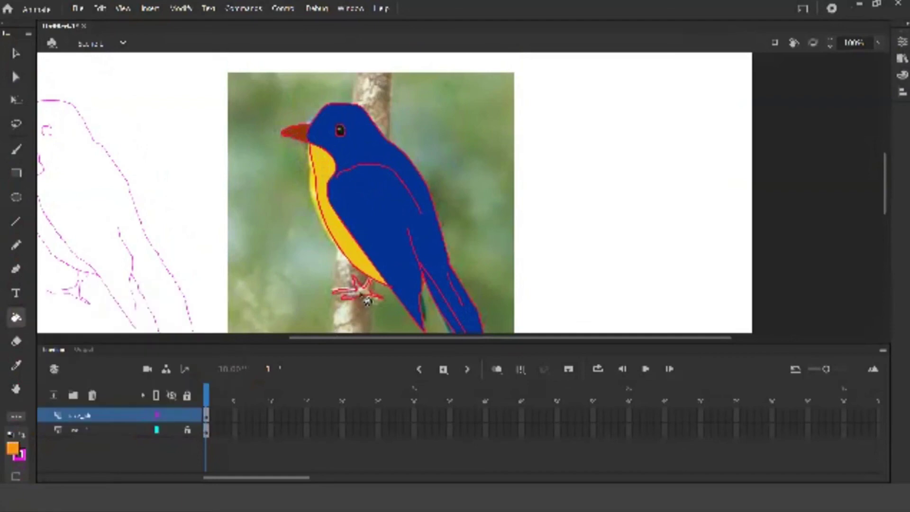
left_click(367, 294)
Select the connected red brush outline of the bird and recolour it with a dark navy swatch
left_click(15, 53)
scroll(500, 303, "down", 3)
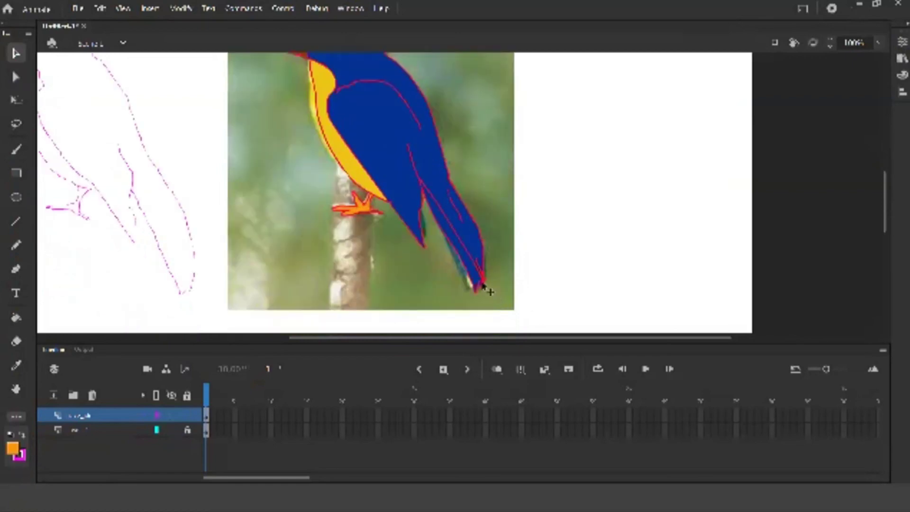
left_click(483, 284)
left_click(487, 286)
left_click(13, 448)
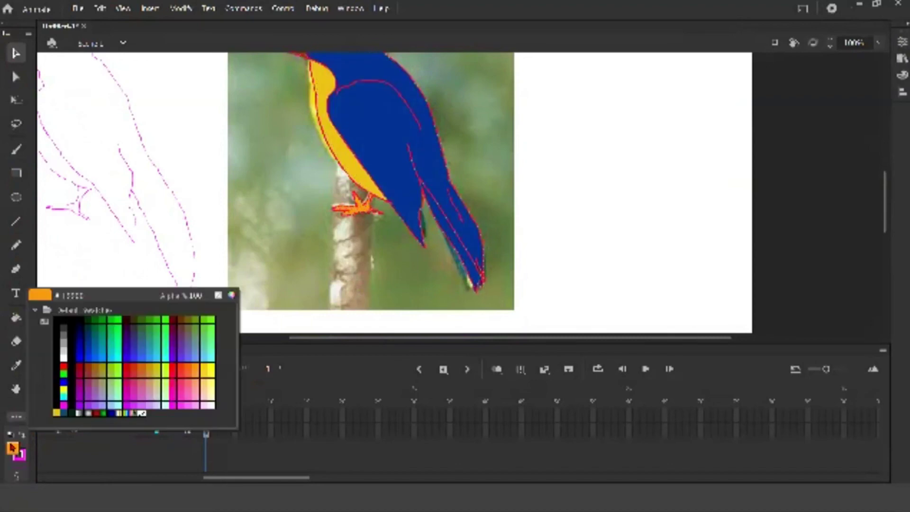
left_click(83, 327)
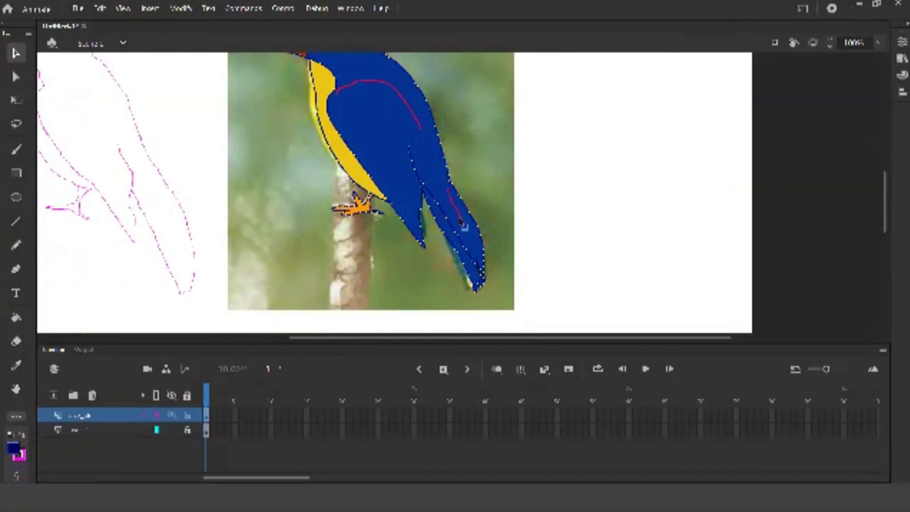
Recolour the remaining red detail lines on the wing and tail to the same dark navy
left_click(462, 224)
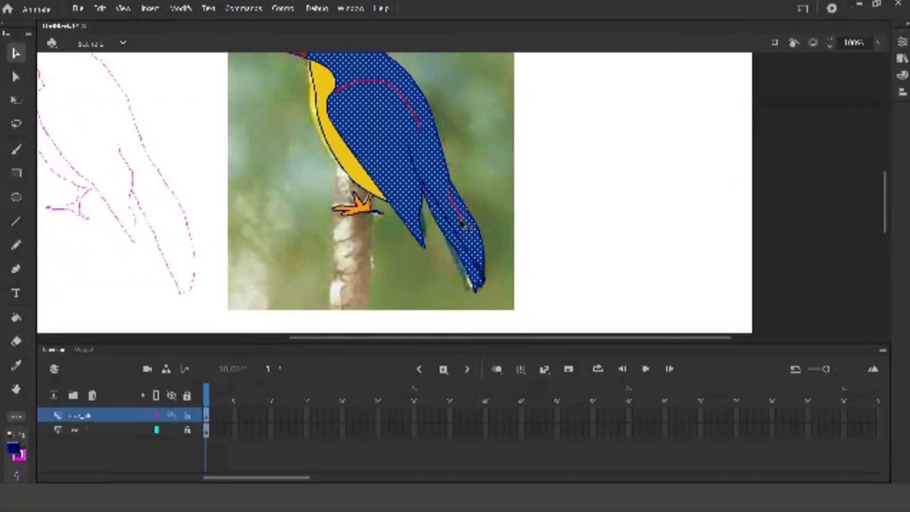
left_click(514, 201)
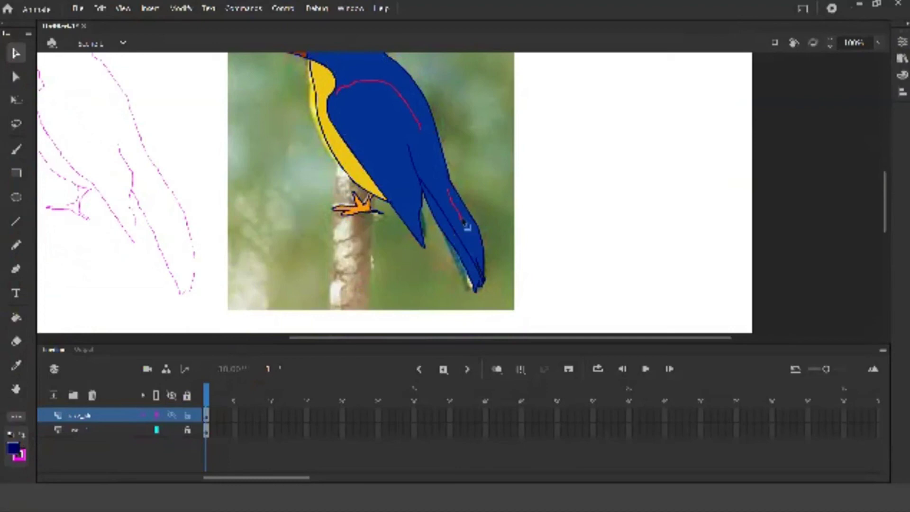
key("k")
Fill the bird's eye with a very dark navy swatch using the Paint Bucket
scroll(250, 283, "up", 5)
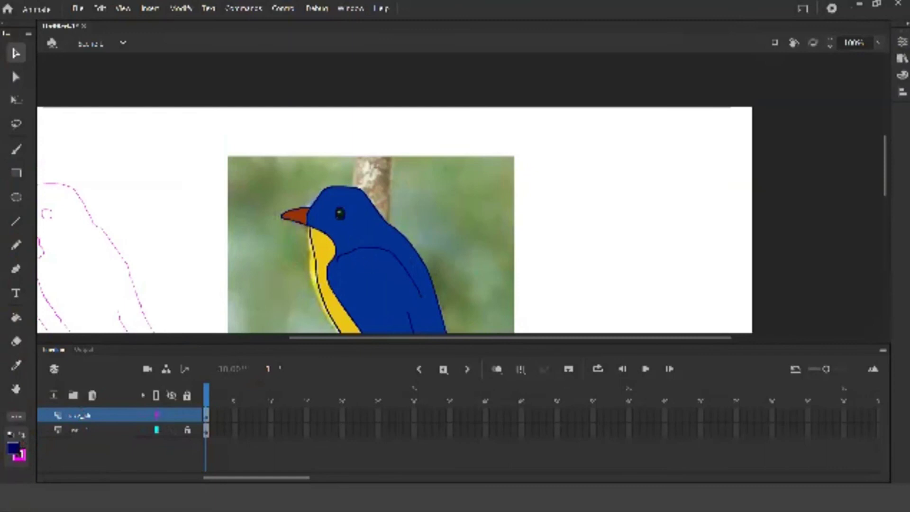
left_click(13, 448)
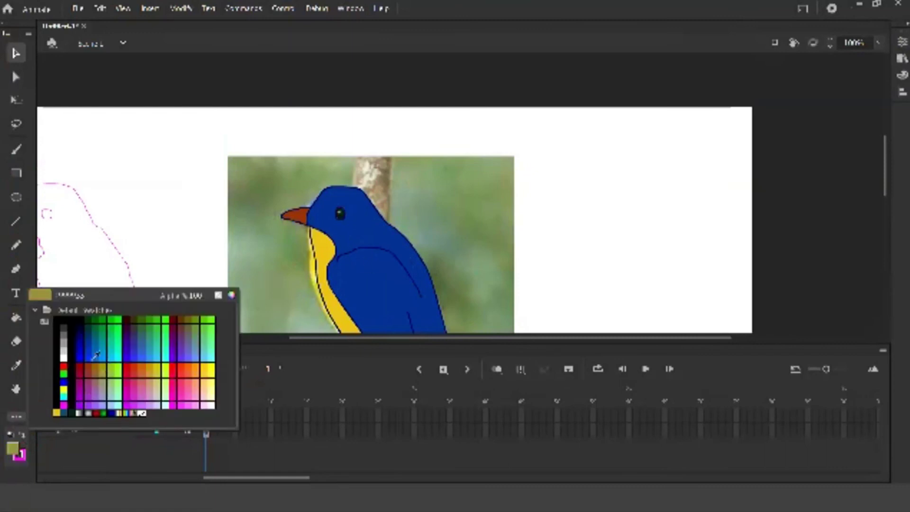
left_click(81, 327)
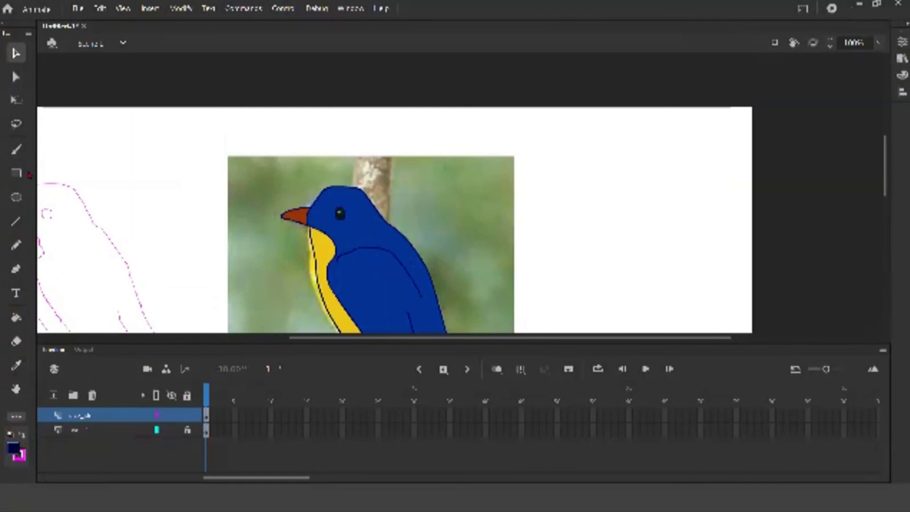
left_click(16, 319)
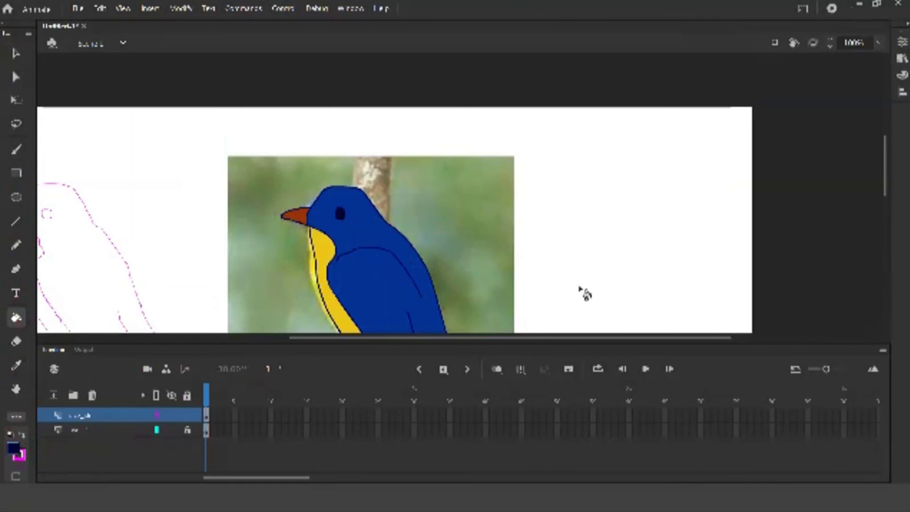
Trace the edges of the tree trunk below the feet and above the bird's head with the Line tool
scroll(583, 294, "down", 2)
scroll(578, 289, "down", 2)
key("ctrl+minus")
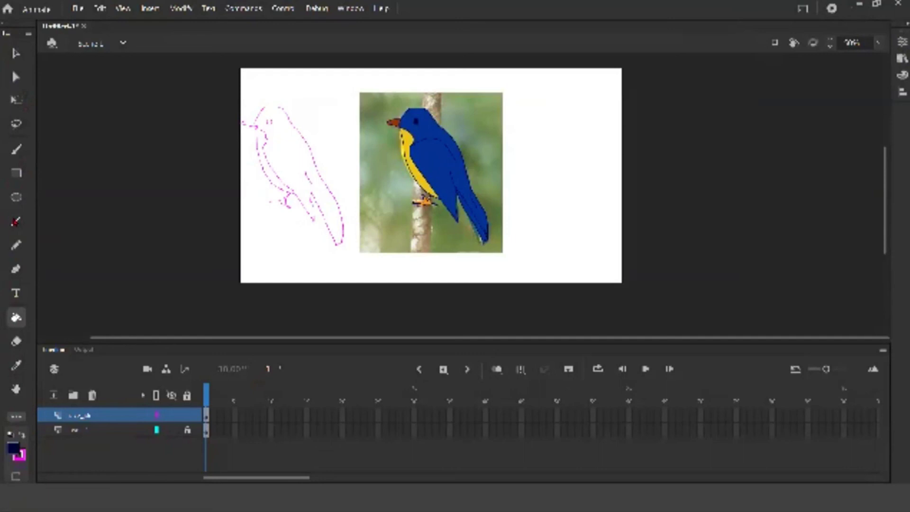
left_click(16, 221)
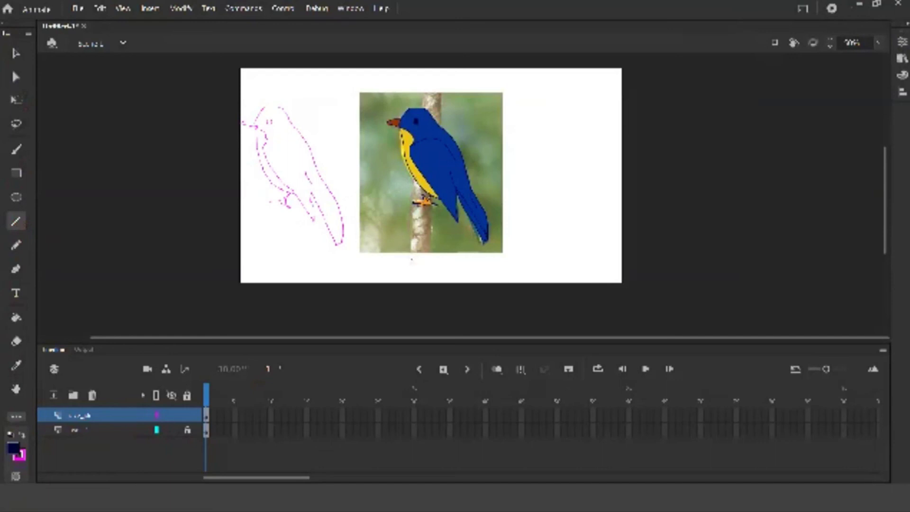
left_click_drag(431, 202, 431, 237)
left_click_drag(443, 93, 418, 84)
Sample the trunk's beige from the photo and fill the trunk areas below and above the bird
left_click(15, 365)
left_click(427, 232)
left_click(424, 239)
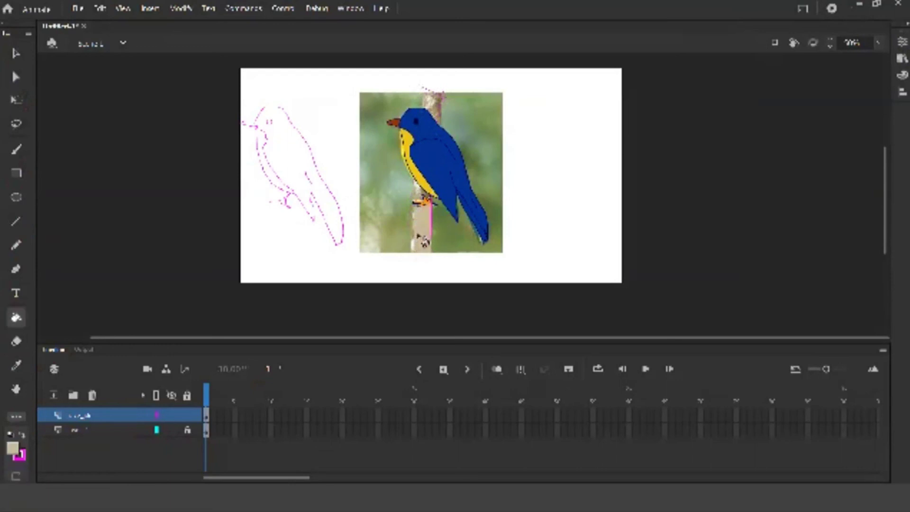
left_click(436, 104)
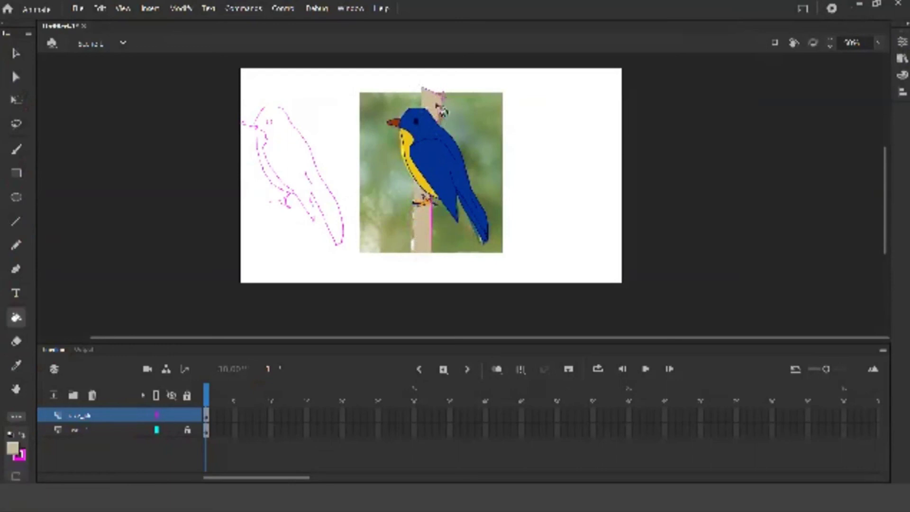
Delete the magenta construction lines around the trunk sections below the feet and above the bird's head
left_click(16, 53)
left_click(415, 260)
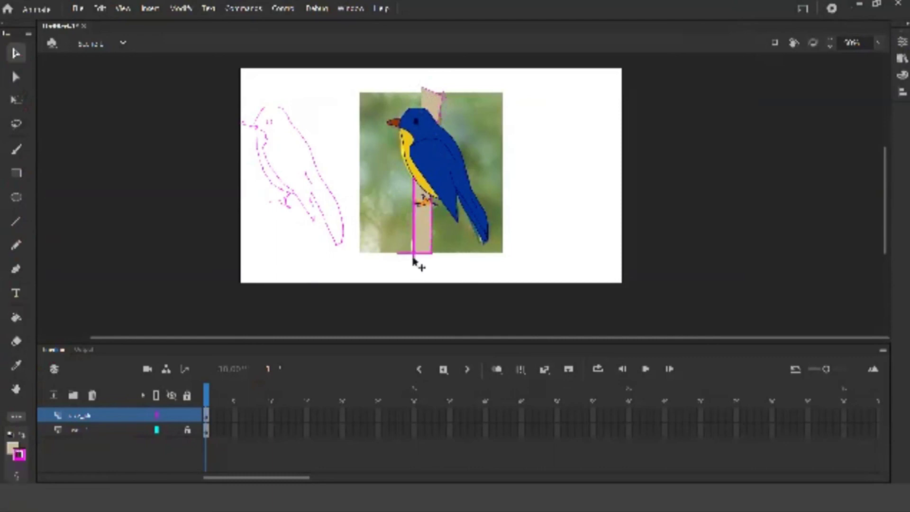
key("Delete")
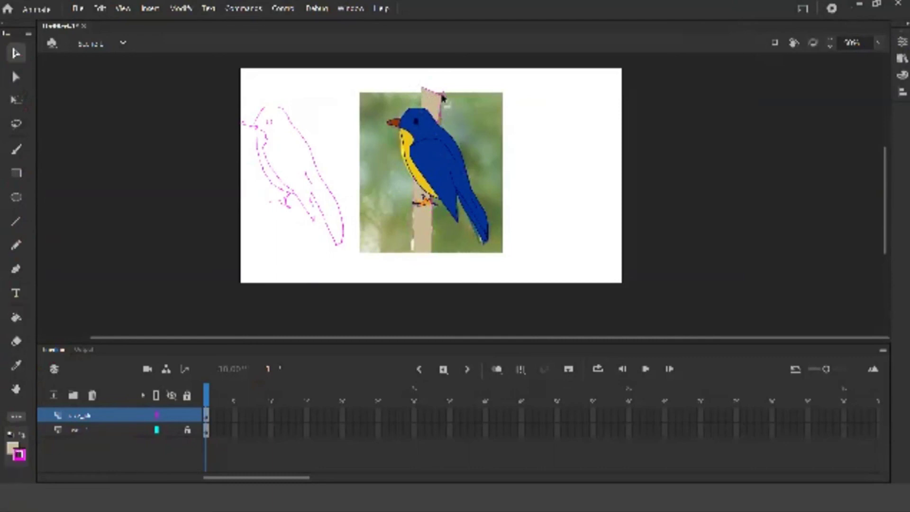
left_click(444, 100)
key("Delete")
left_click(171, 431)
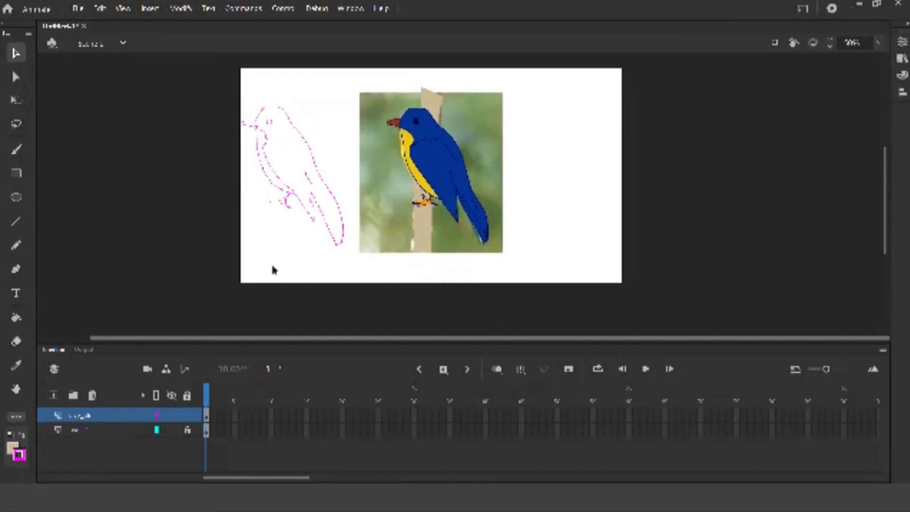
Convert the whole coloured bird and trunk into a Graphic symbol named "s" and move it to the blank area right of the photo
left_click(321, 214)
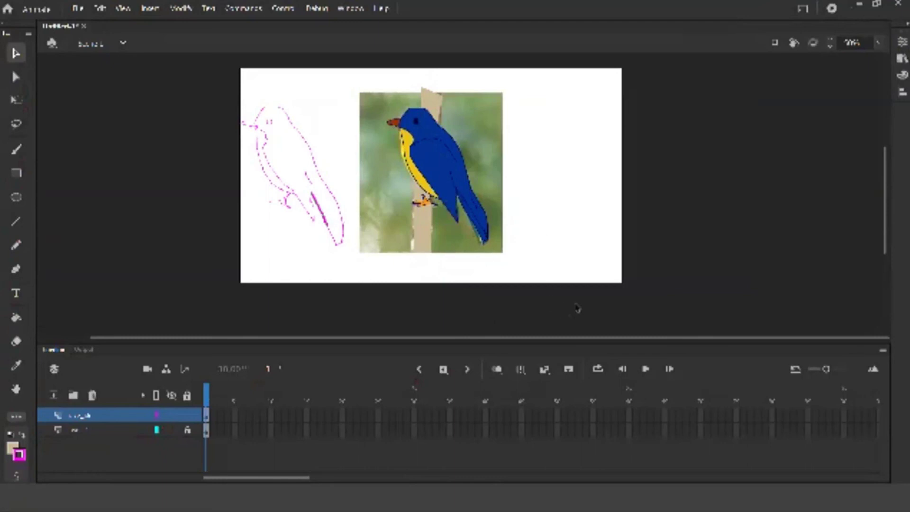
left_click_drag(542, 278, 367, 52)
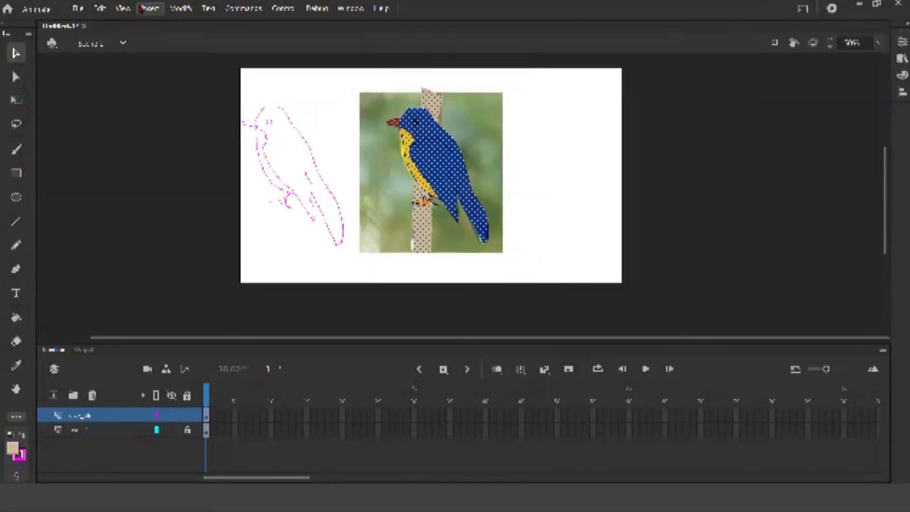
left_click(180, 9)
mouse_move(150, 8)
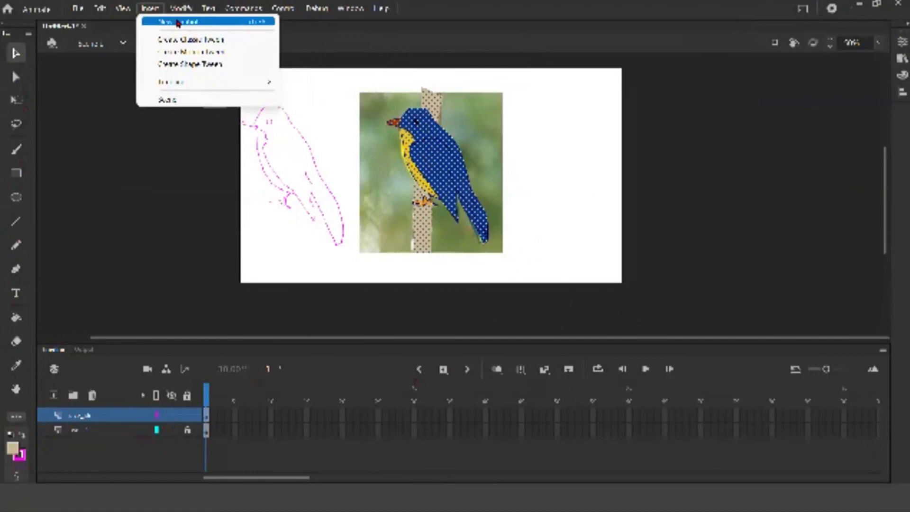
mouse_move(181, 8)
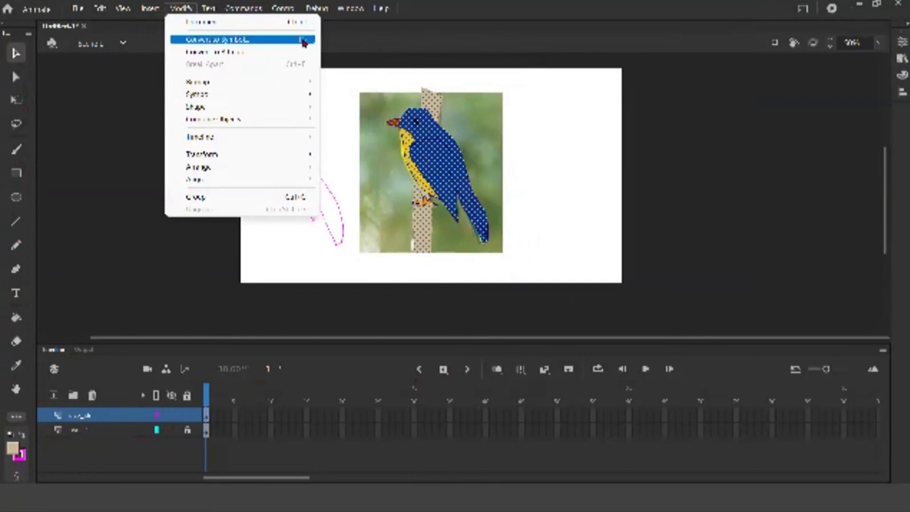
left_click(262, 41)
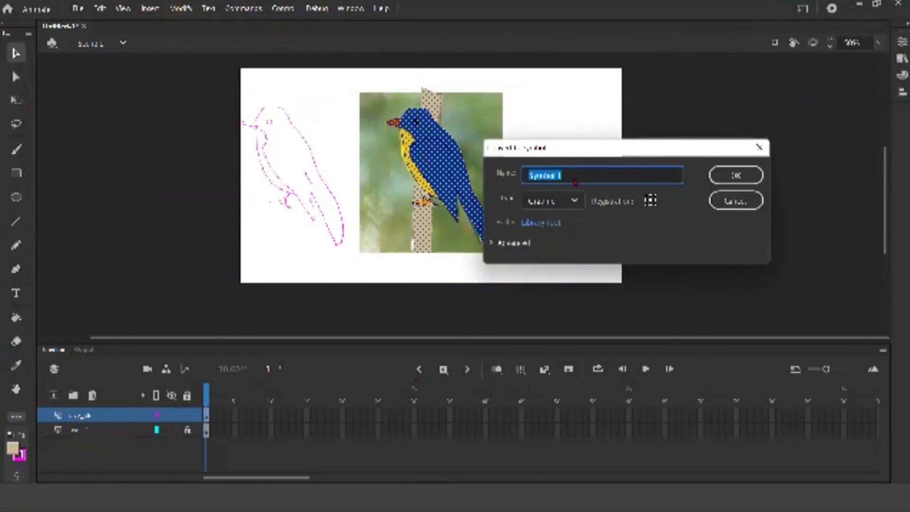
type("s")
left_click(732, 176)
left_click_drag(435, 170, 492, 170)
left_click_drag(572, 169, 558, 194)
Select the magenta bird outline and the coloured bird symbol together on the stage
left_click_drag(697, 282, 194, 83)
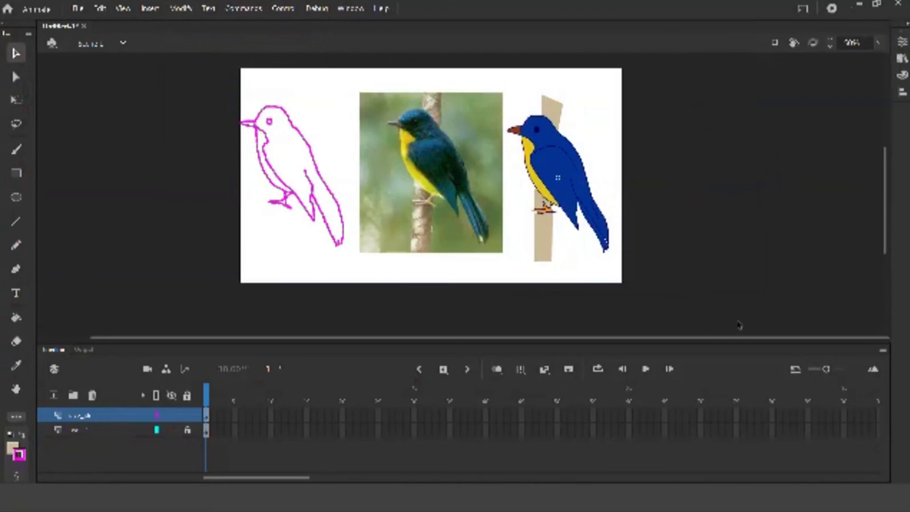
left_click(181, 8)
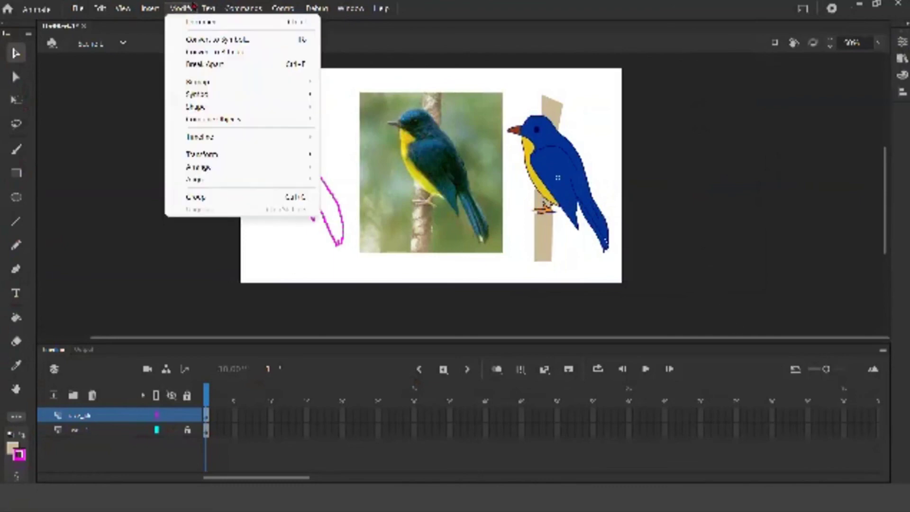
mouse_move(229, 82)
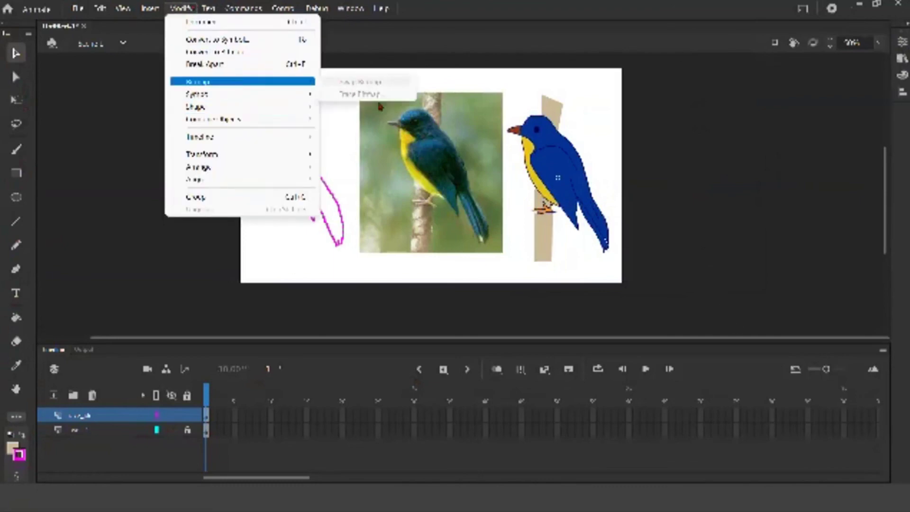
left_click(648, 237)
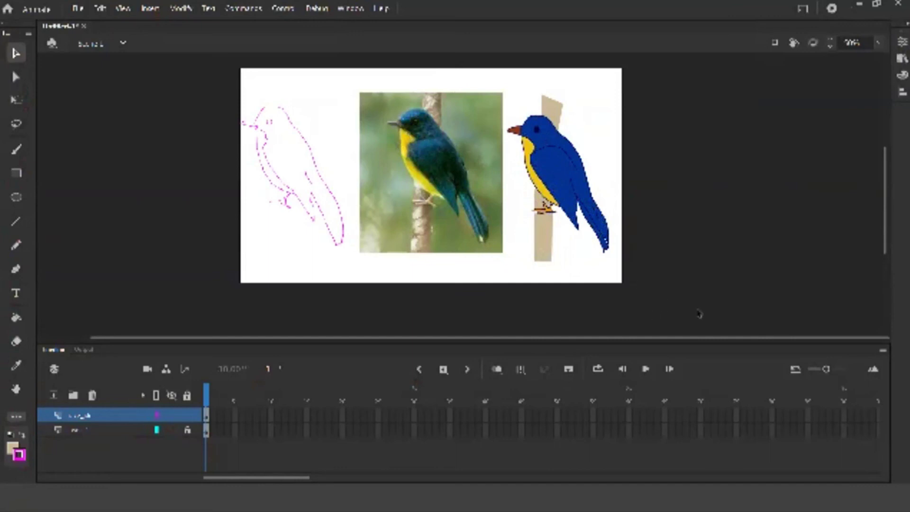
left_click_drag(661, 299, 198, 64)
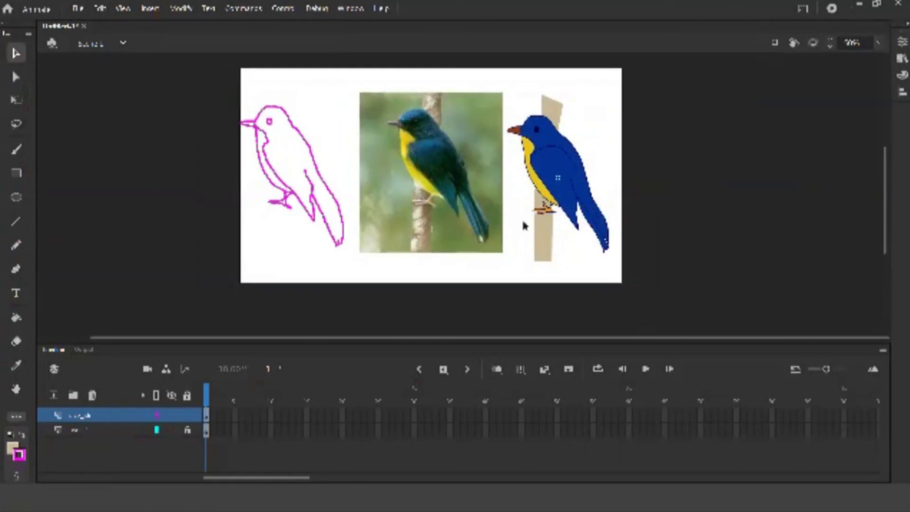